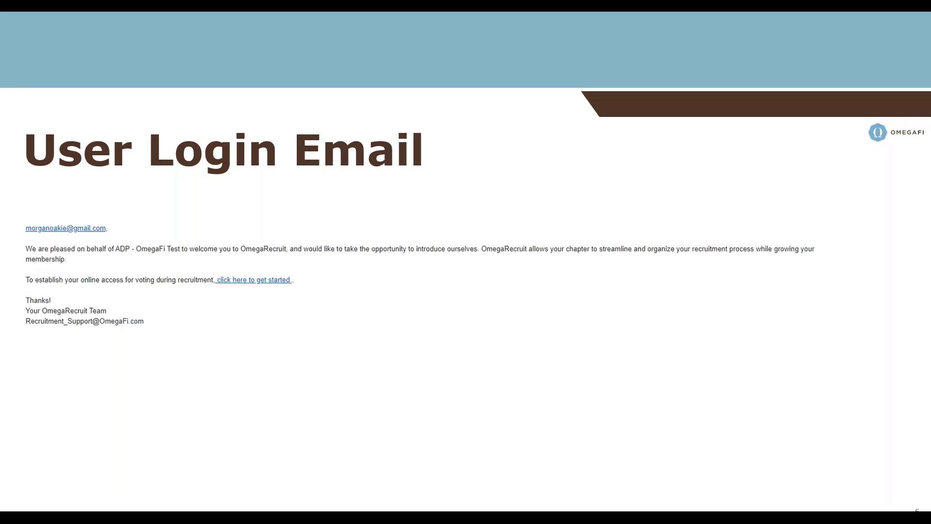
key(Right)
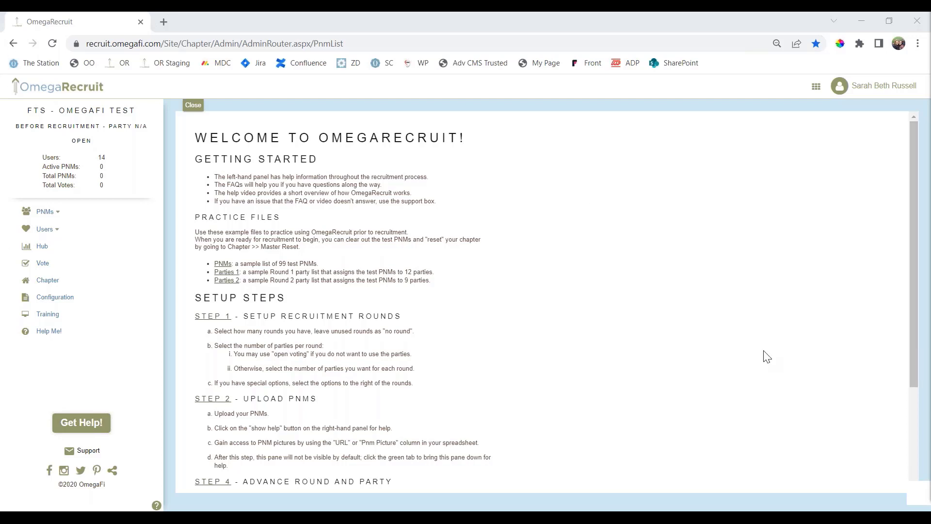
Open the recruitment rounds setup from Step 1 of the welcome page and add four rounds
scroll(506, 349, down, 1)
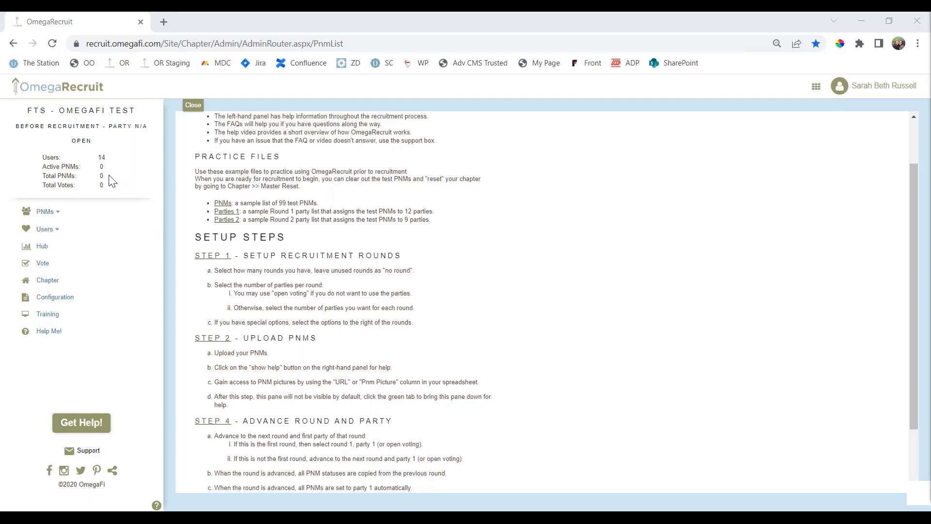
scroll(422, 310, up, 2)
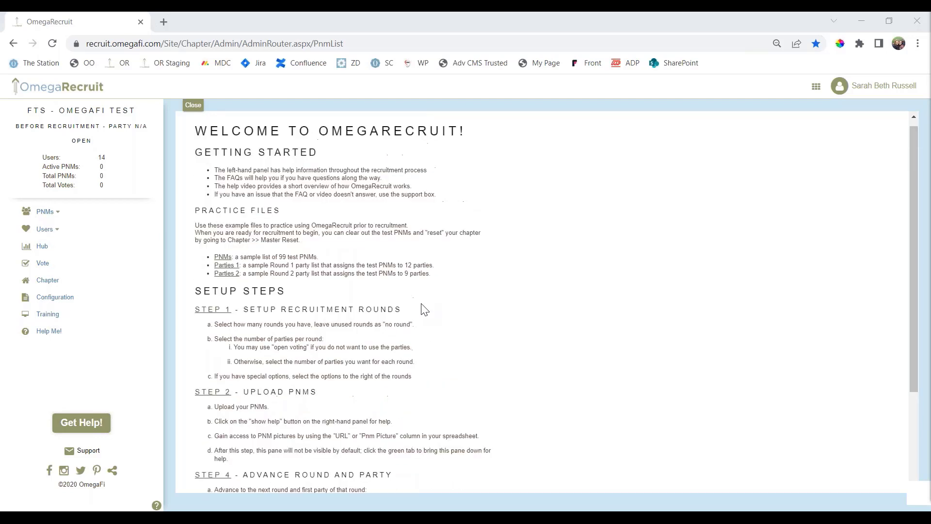
click(214, 318)
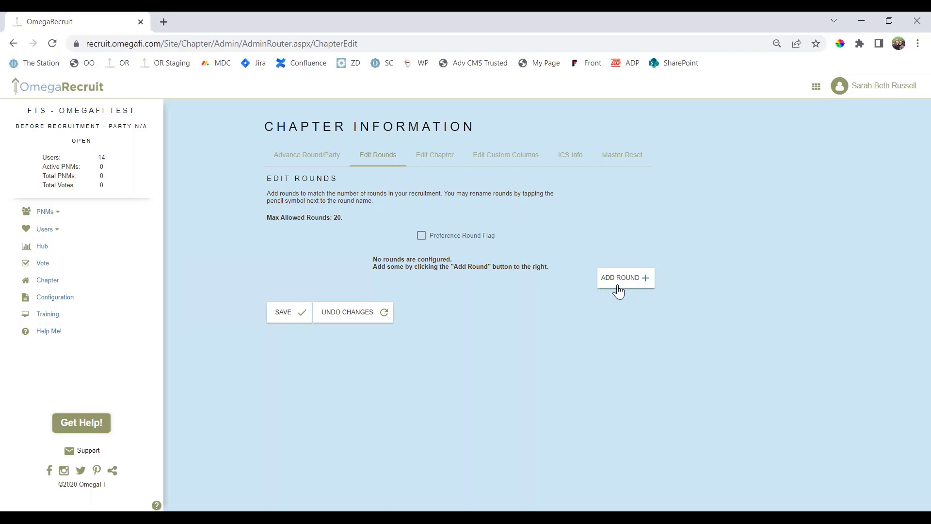
click(619, 290)
click(618, 297)
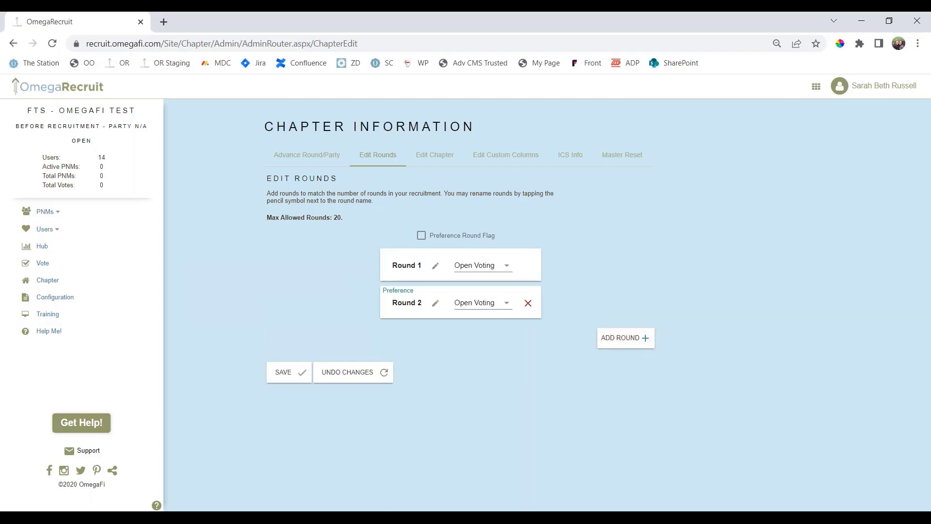
click(623, 338)
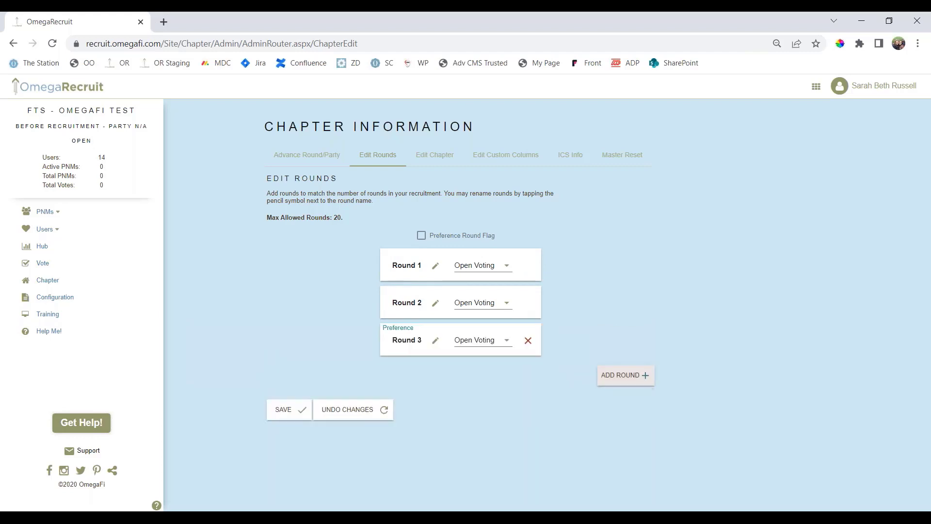
click(628, 375)
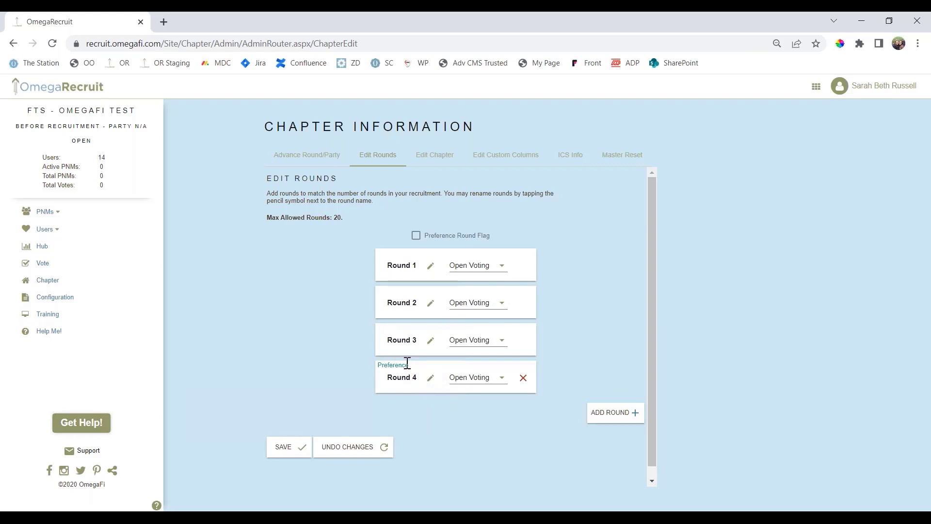
Rename Round 1 to "Open House" and Round 2 to "Sisterhood"
scroll(439, 308, down, 1)
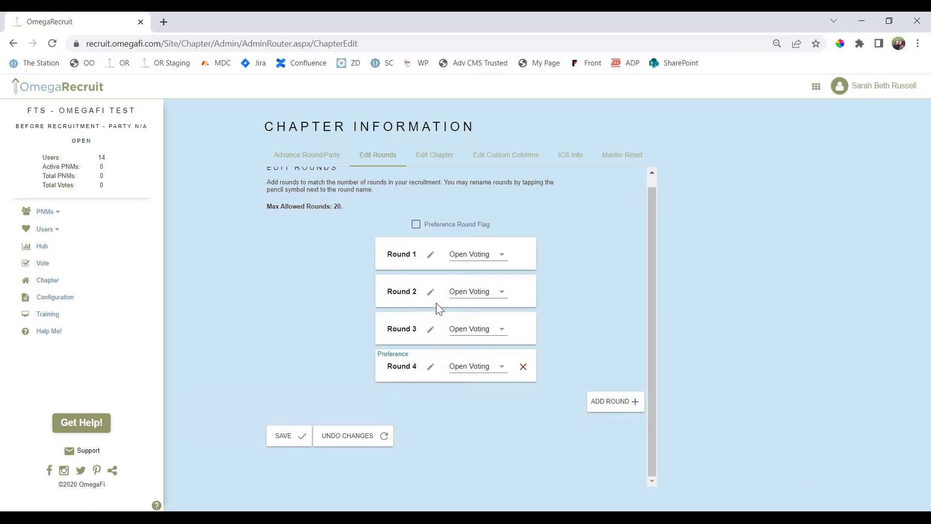
click(430, 255)
triple_click(413, 255)
text(Open House)
key(BackSpace)
click(430, 292)
triple_click(413, 293)
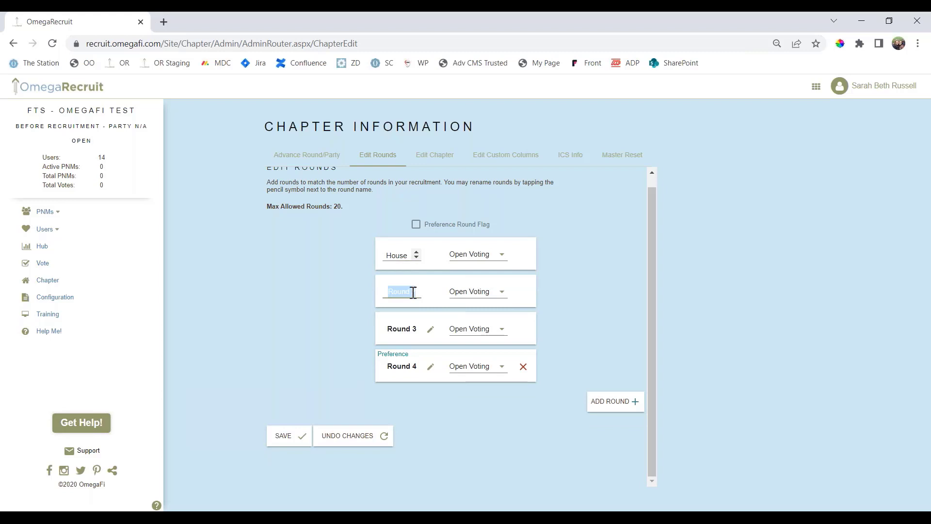
text(Sisterhood)
Rename Round 3 to "Philanthropy" and Round 4 to "Pref"
click(430, 329)
triple_click(416, 329)
text(P)
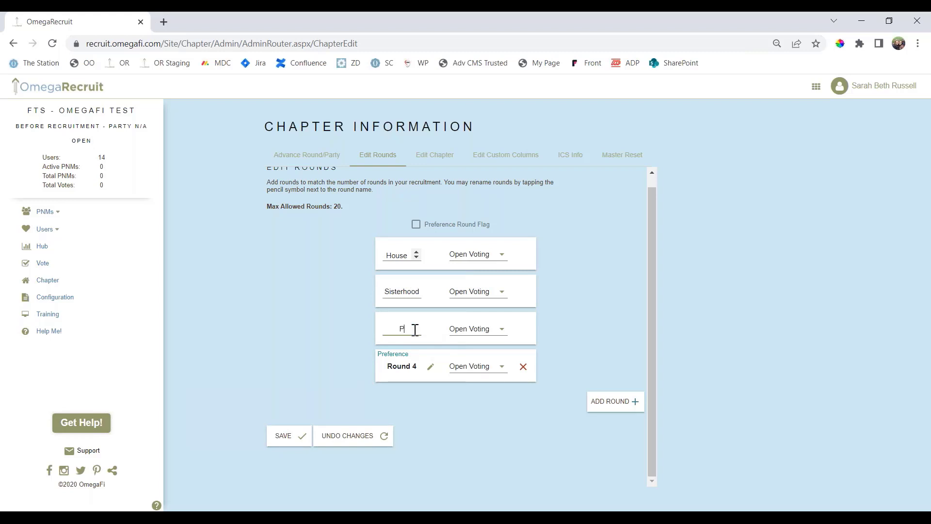
text(hilanthropy)
click(431, 367)
triple_click(418, 367)
key(BackSpace)
text(Pref)
Set the Open House round to 12 parties and the Sisterhood round to 9 parties, save, and reopen the round settings
click(486, 264)
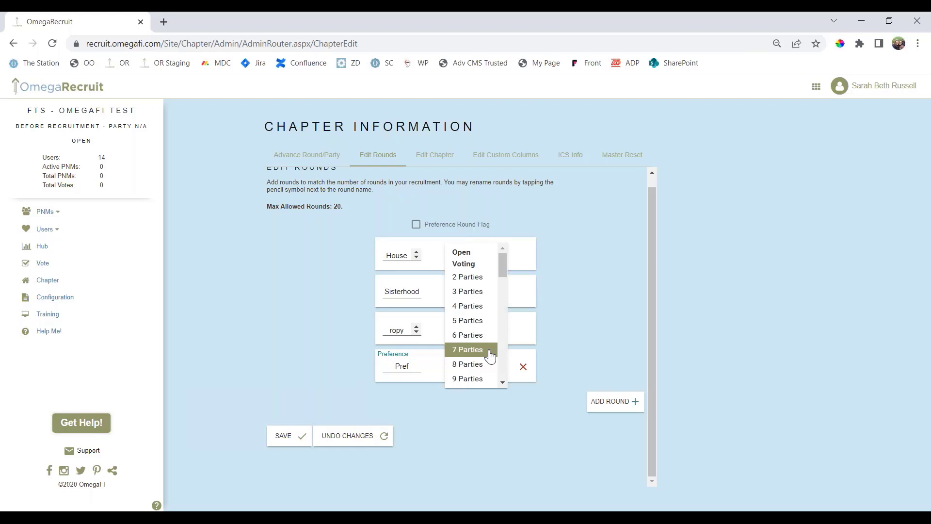
scroll(487, 359, down, 2)
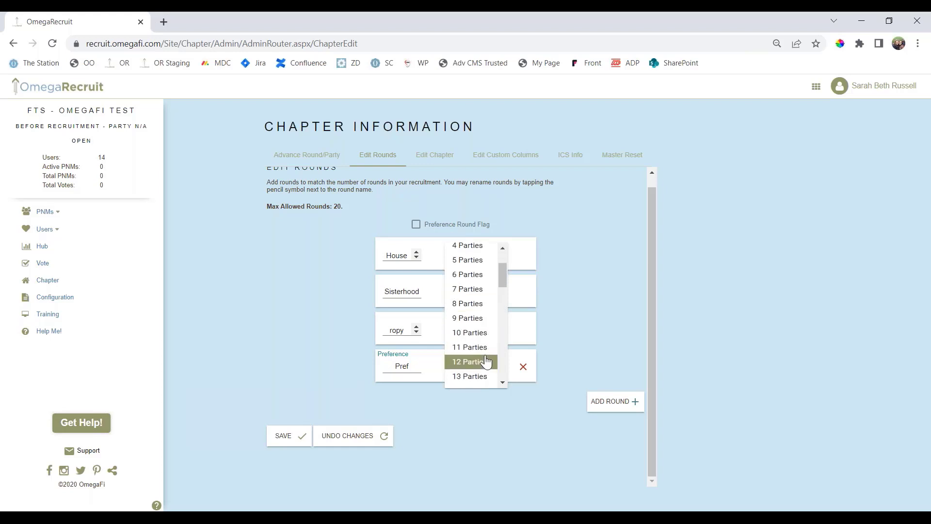
click(470, 362)
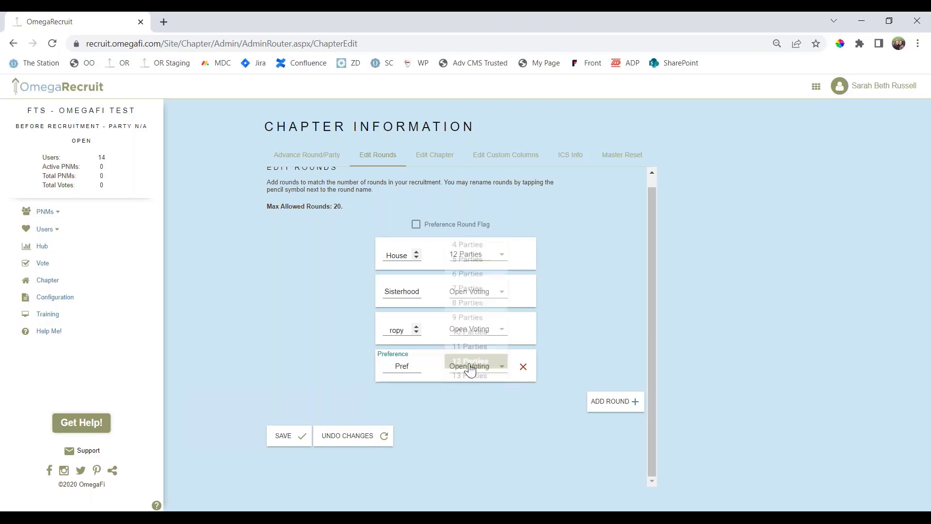
click(472, 293)
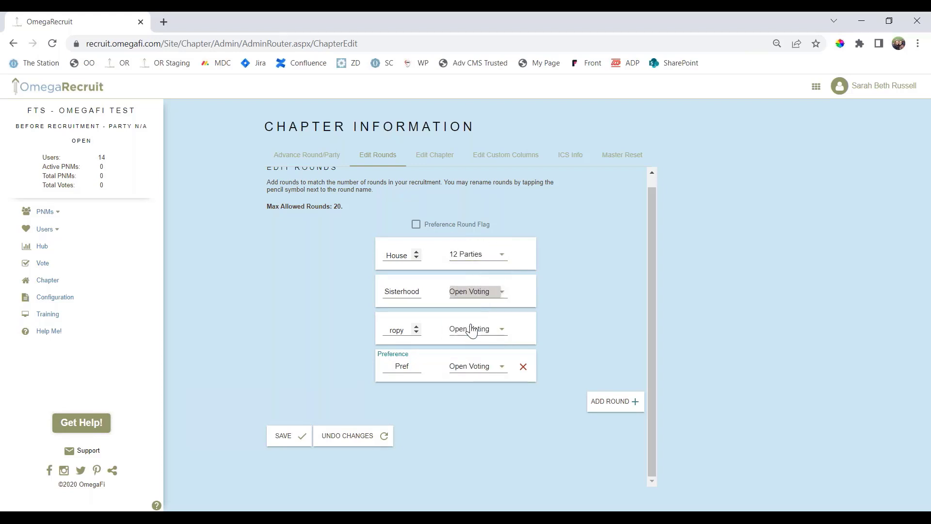
click(470, 415)
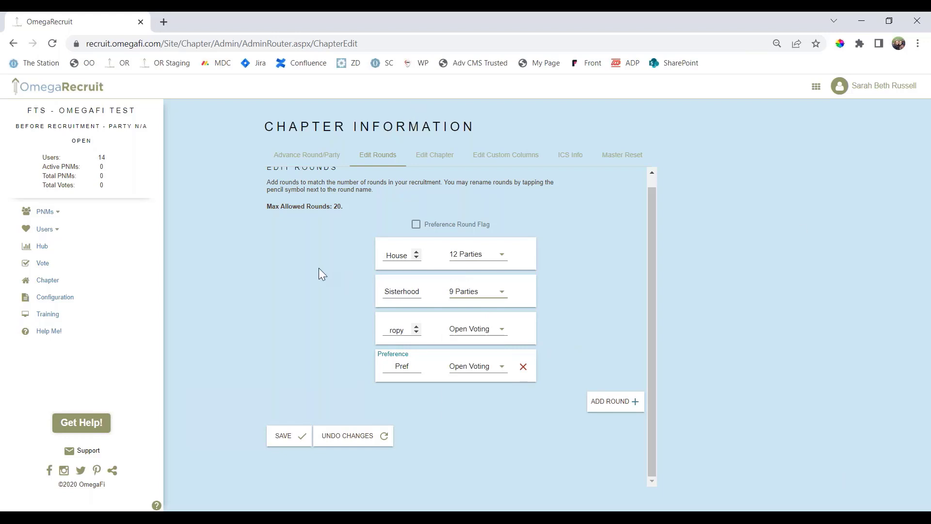
click(297, 439)
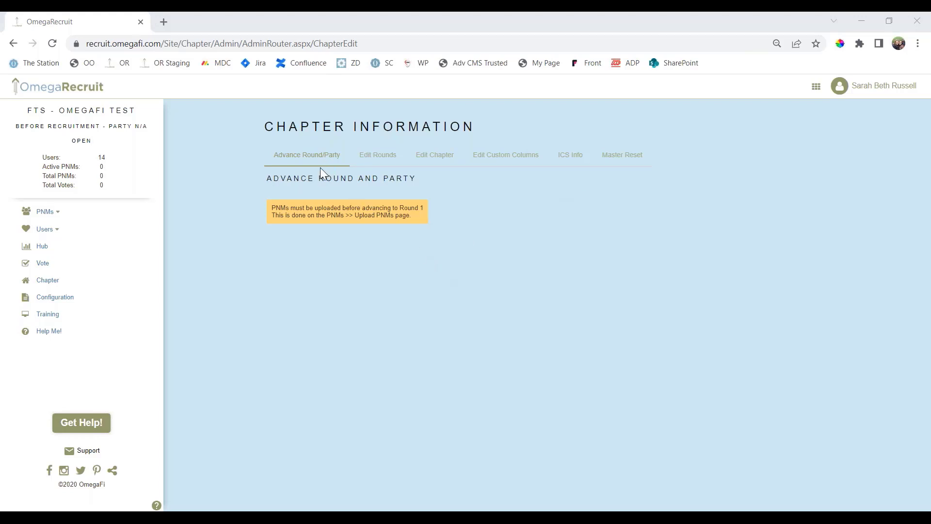
click(377, 161)
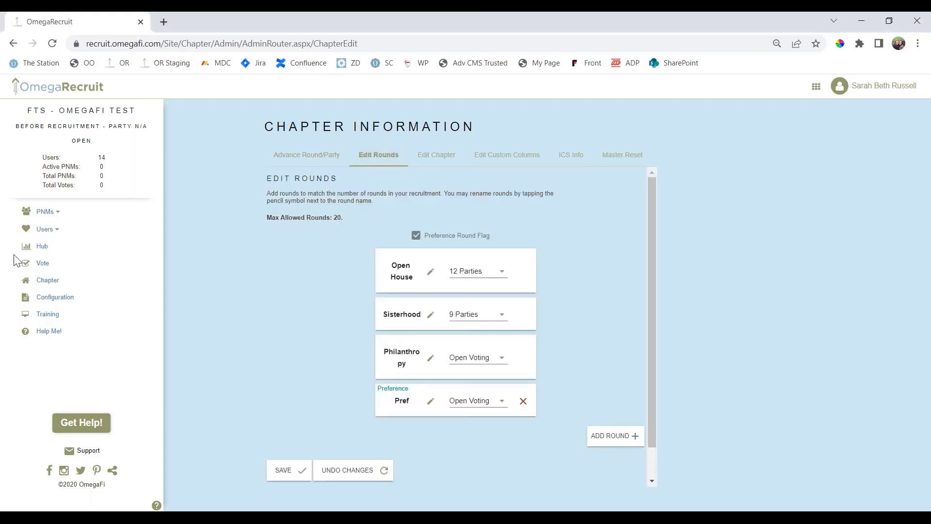
Go to the PNM upload page and read the detailed instructions on the spreadsheet layout, accepted header titles and file format
click(47, 213)
click(46, 228)
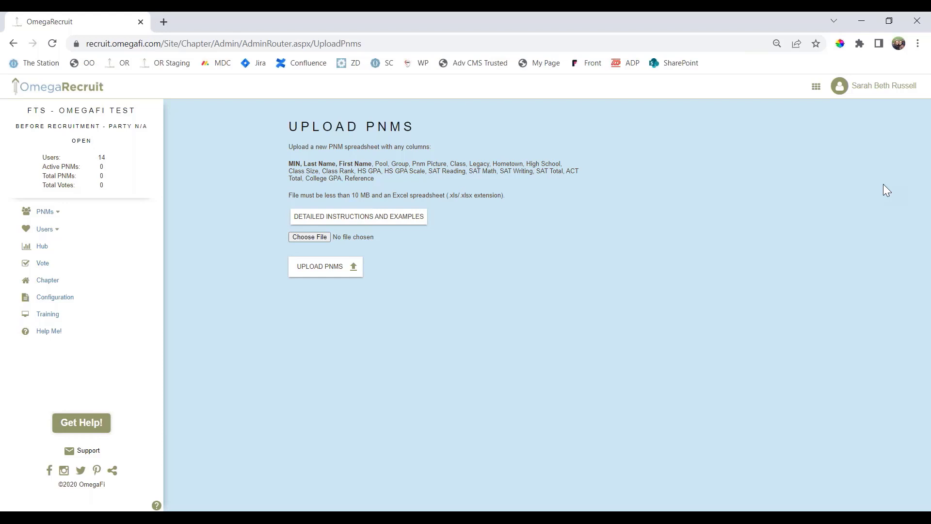
click(400, 218)
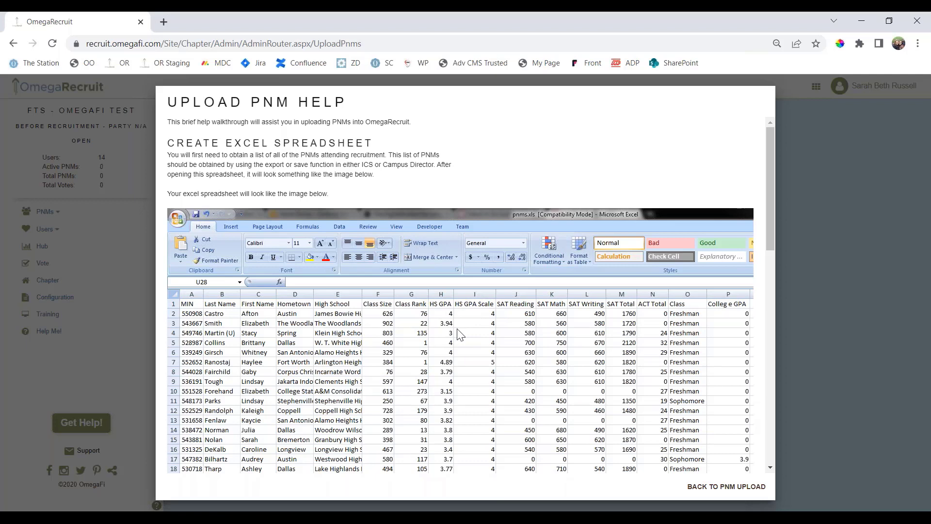
scroll(459, 335, down, 1)
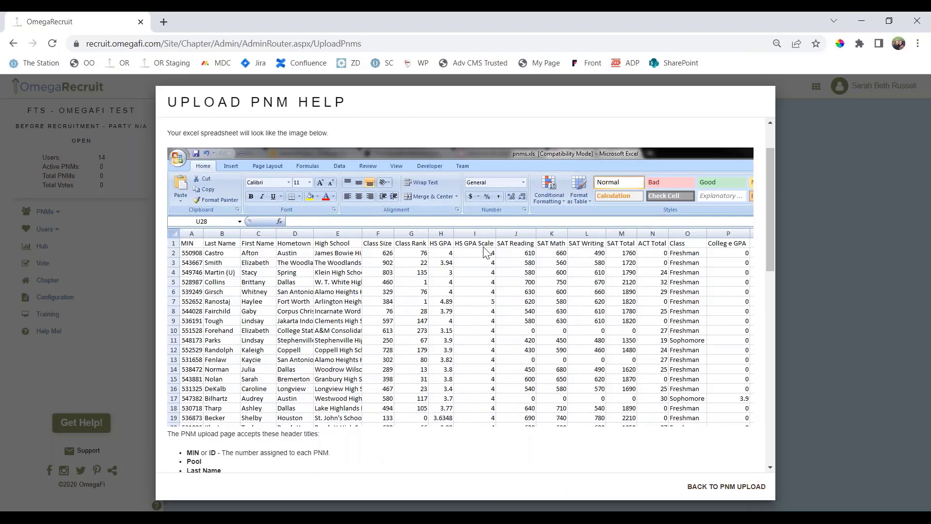
scroll(315, 380, down, 2)
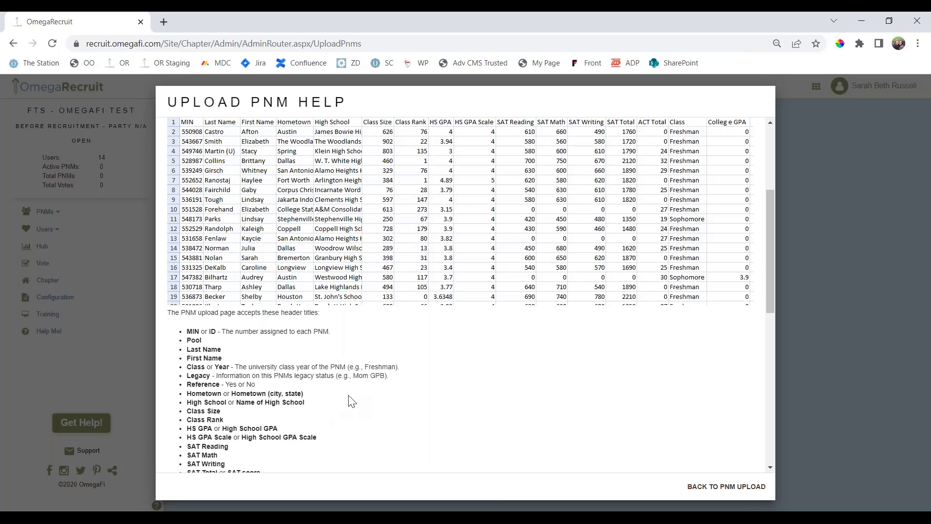
scroll(352, 401, down, 1)
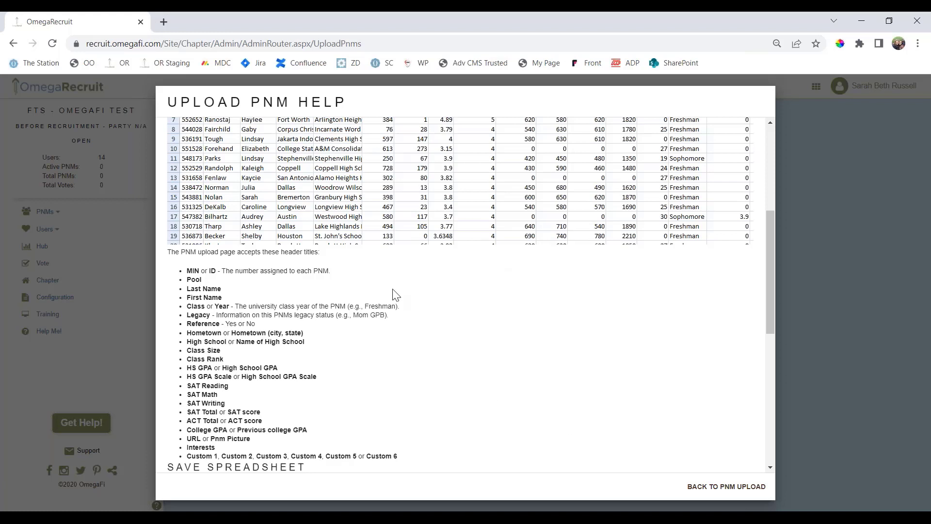
scroll(461, 306, down, 3)
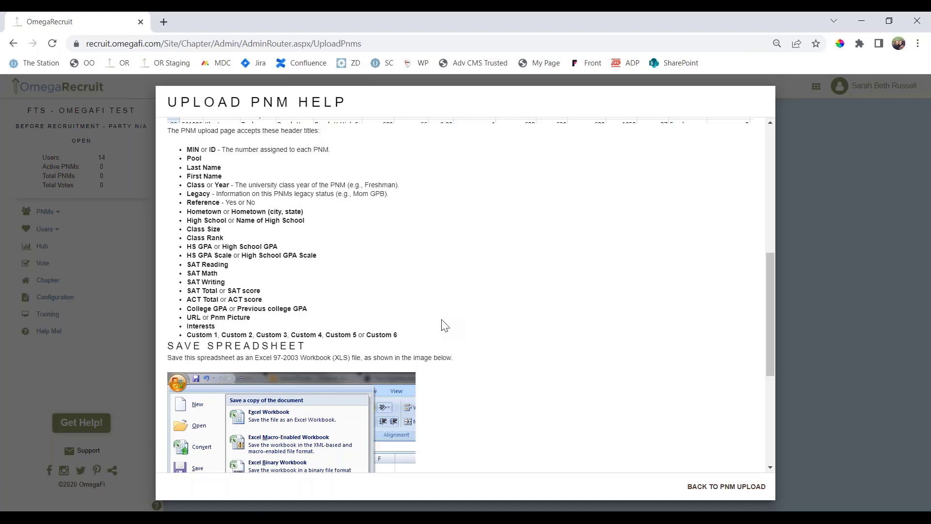
scroll(444, 323, down, 4)
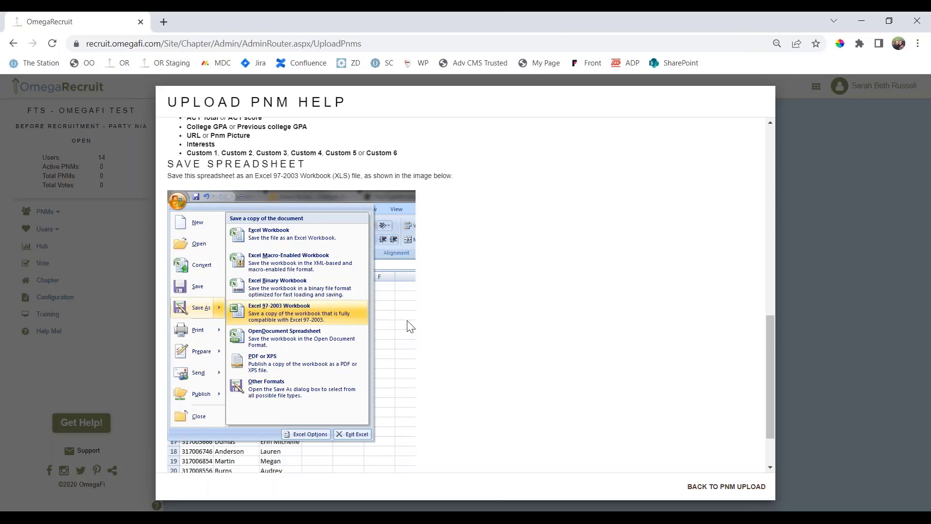
scroll(493, 271, down, 1)
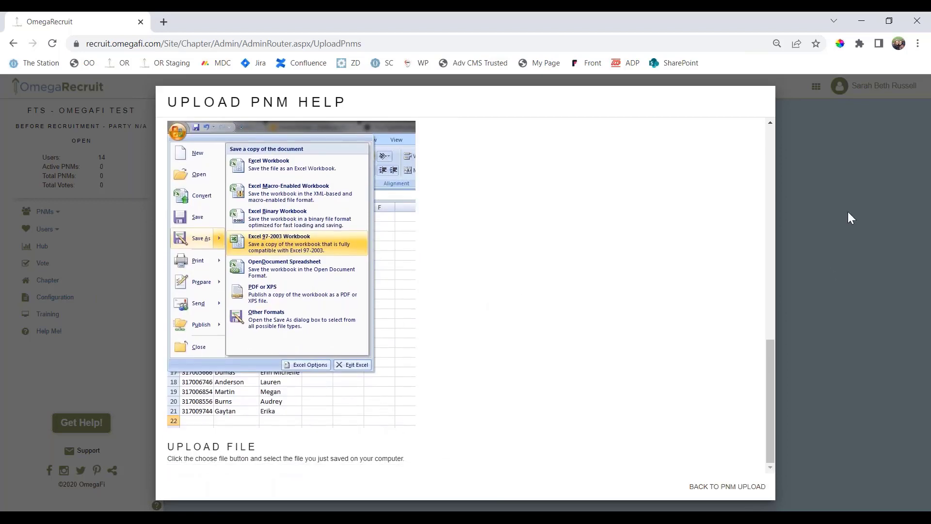
click(848, 212)
Upload the PNM spreadsheet pnms.xls from the Downloads folder
click(310, 236)
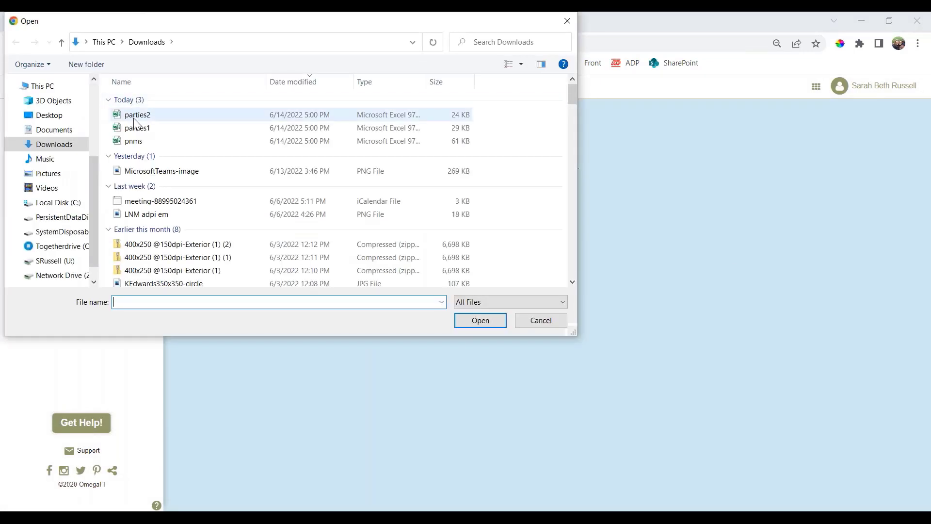
click(134, 140)
click(486, 324)
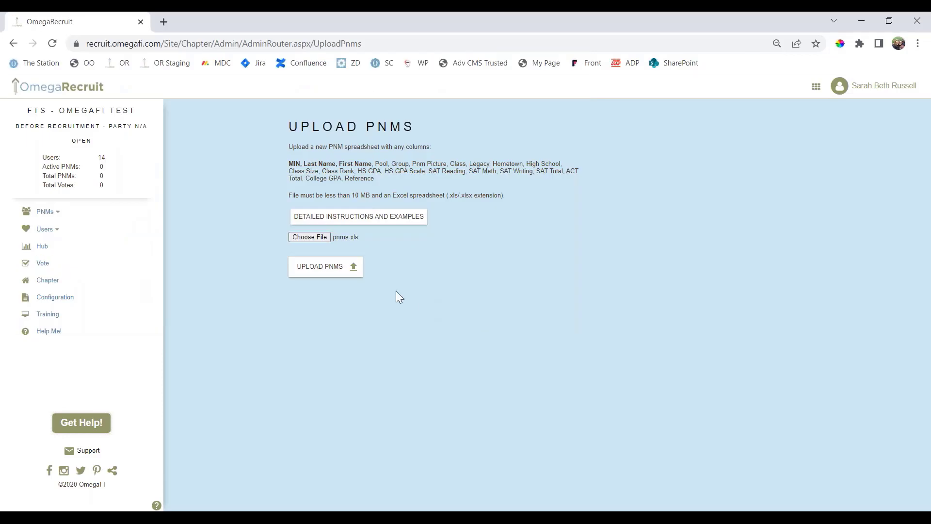
click(342, 275)
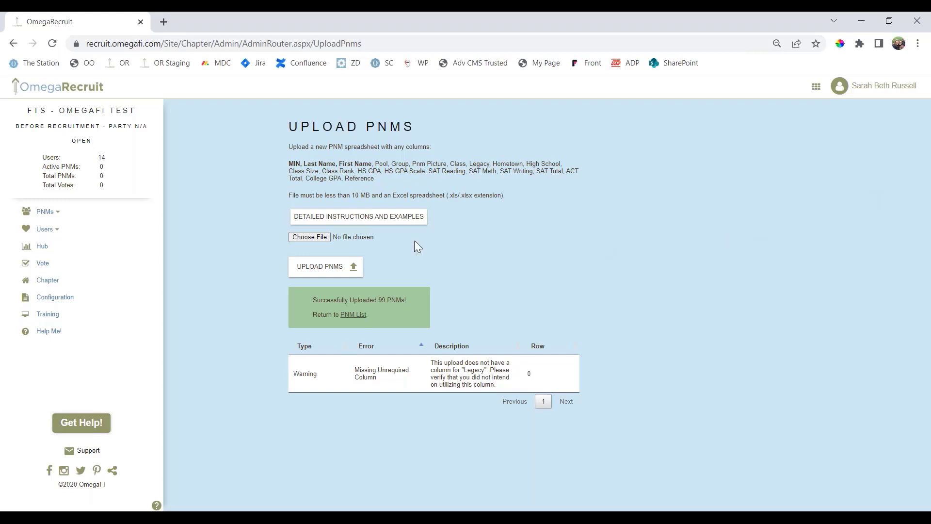
Return to the PNM list, close the welcome pane and look through the uploaded PNMs
click(353, 315)
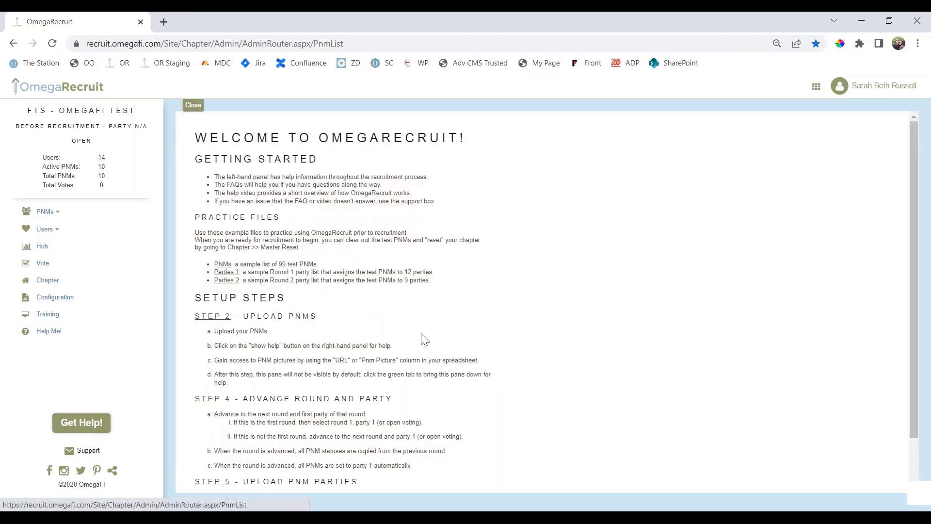
click(196, 107)
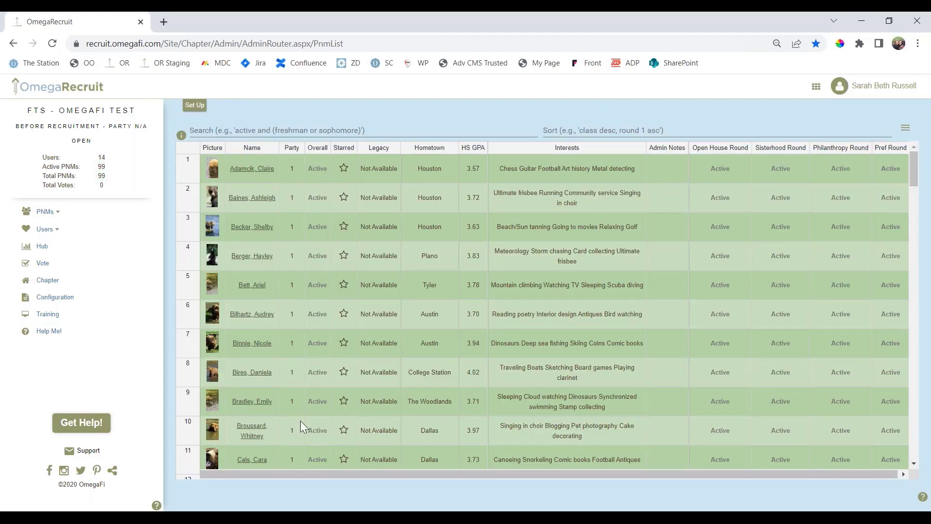
scroll(300, 421, down, 3)
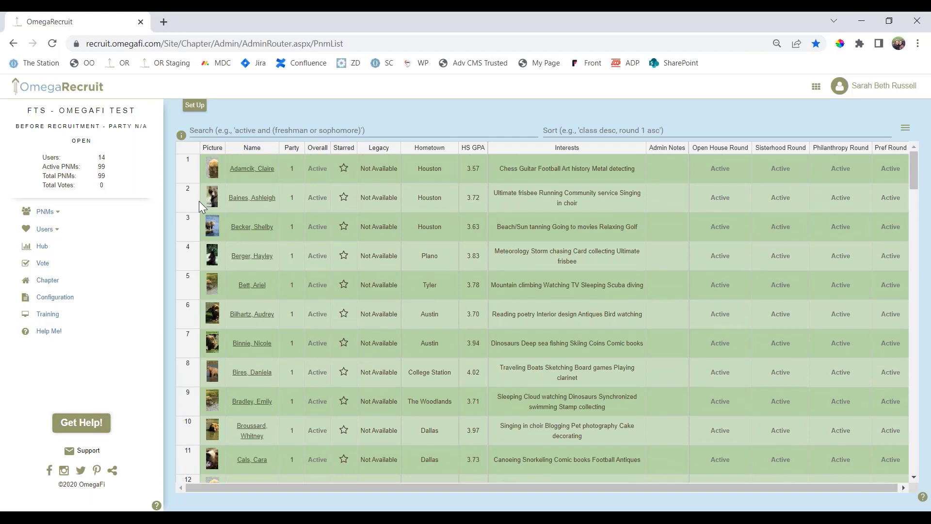
Go from the setup steps to the PNM party upload page and read the detailed instructions on the spreadsheet columns and file format
click(195, 106)
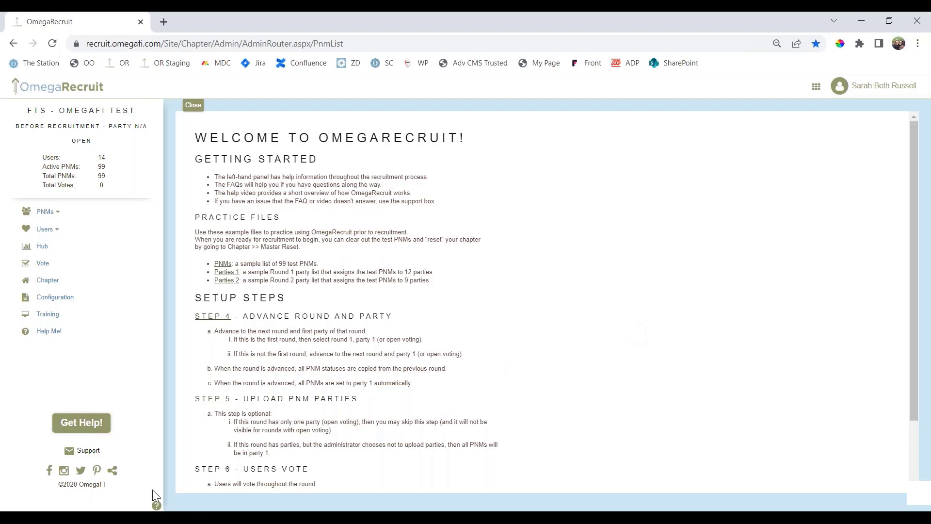
click(222, 400)
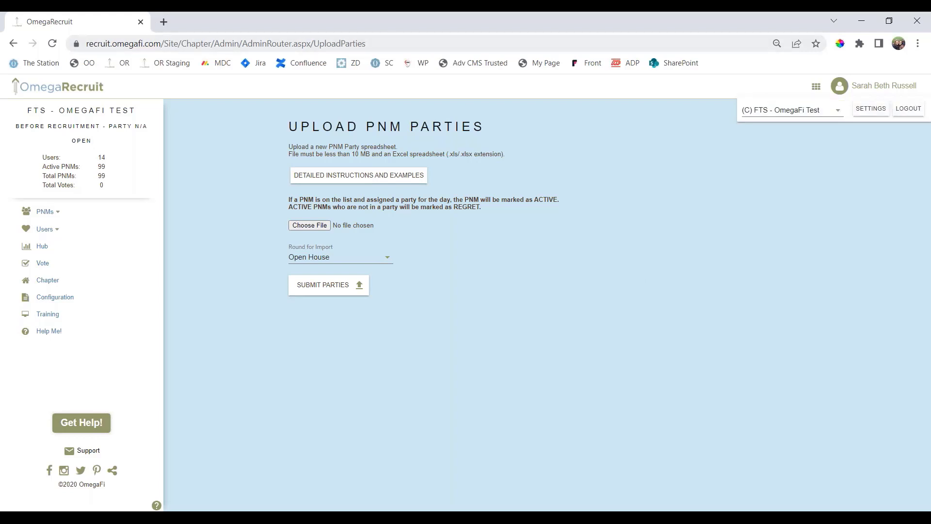
click(358, 178)
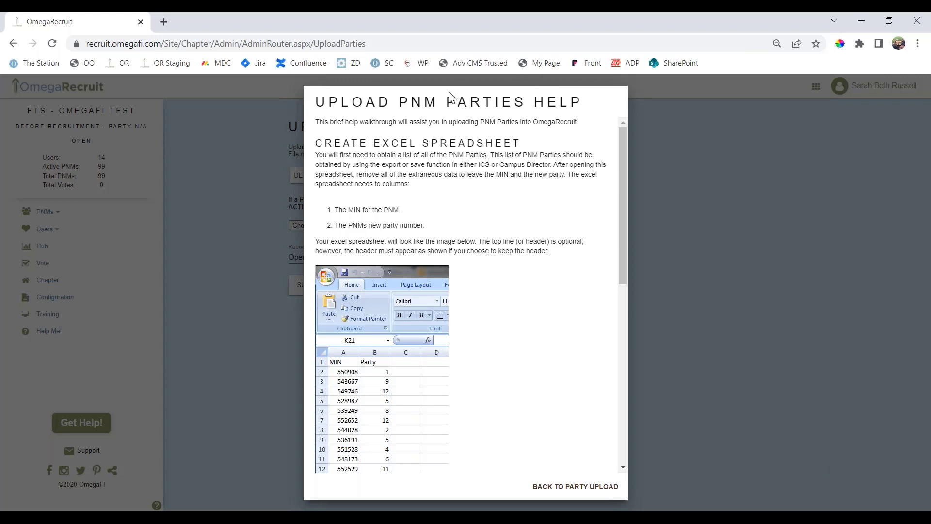
scroll(430, 279, down, 4)
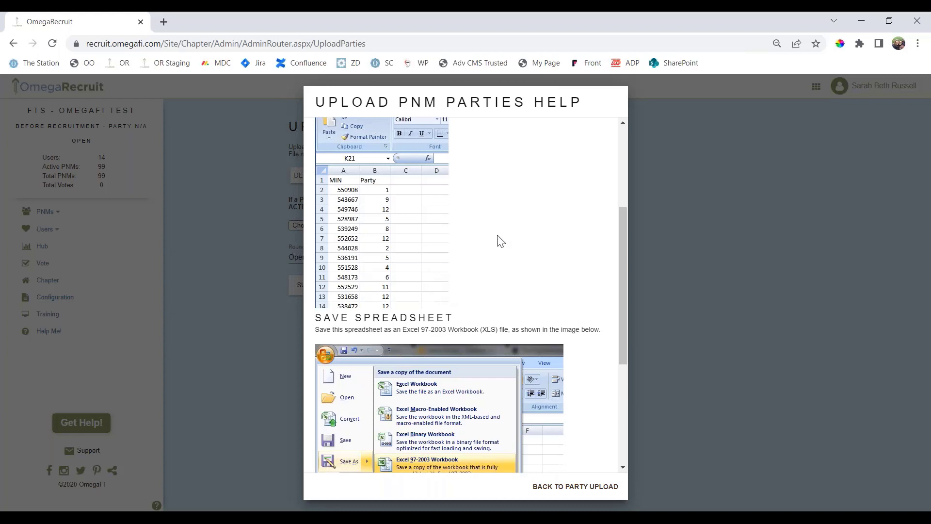
click(588, 487)
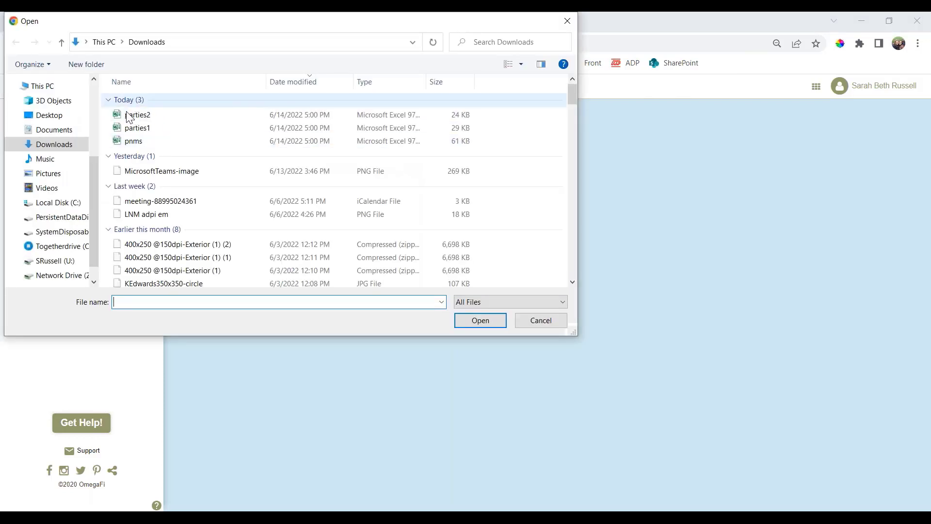
Upload the party spreadsheet parties1.xls from the Downloads folder for the Open House round
click(126, 129)
click(479, 321)
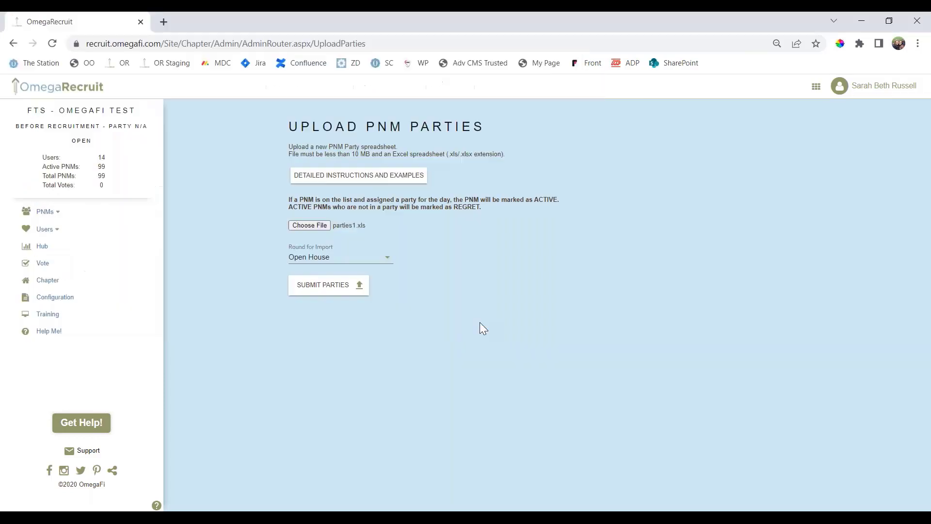
click(335, 291)
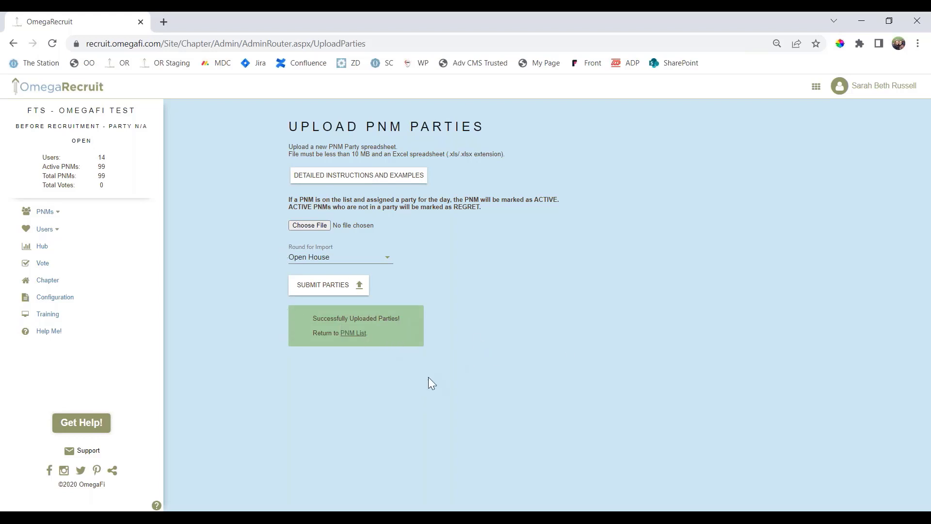
Return to the PNM list, review the remaining setup steps, close the welcome pane and expand the PNMs navigation options
click(358, 334)
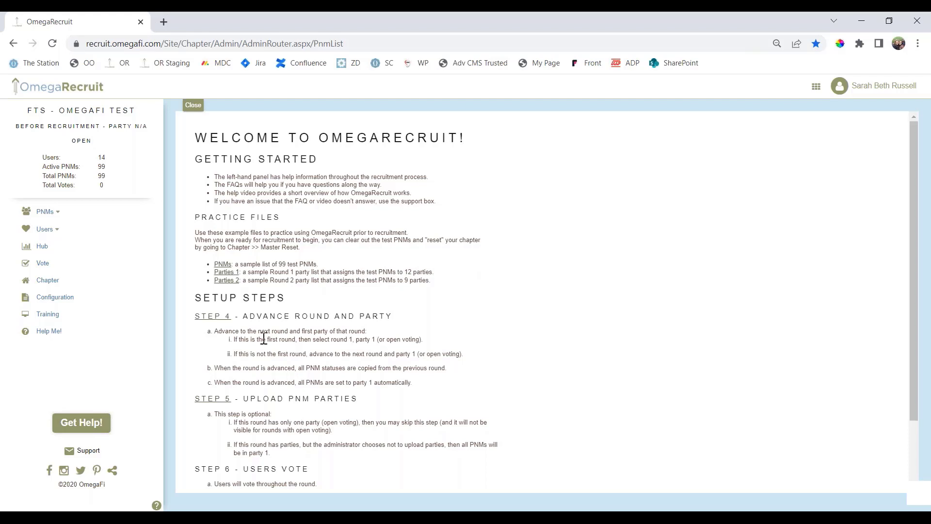
scroll(298, 440, down, 2)
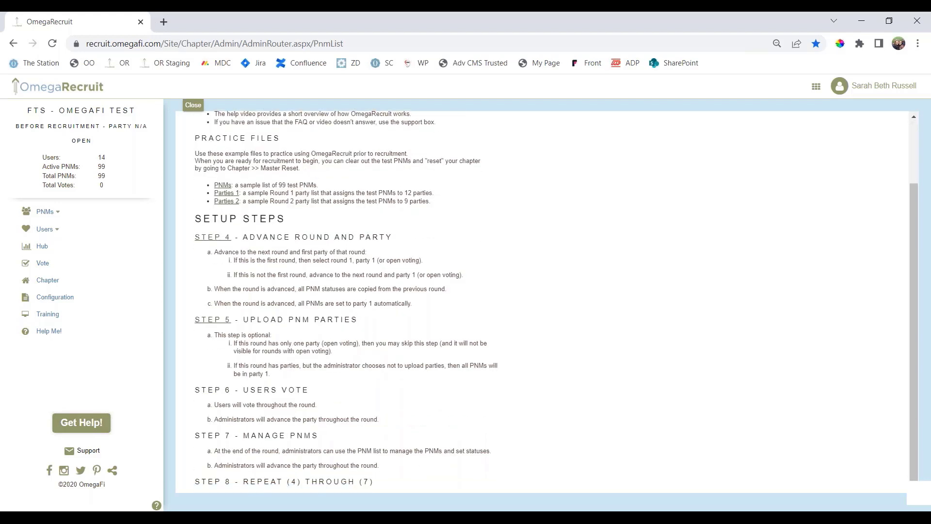
scroll(556, 301, up, 2)
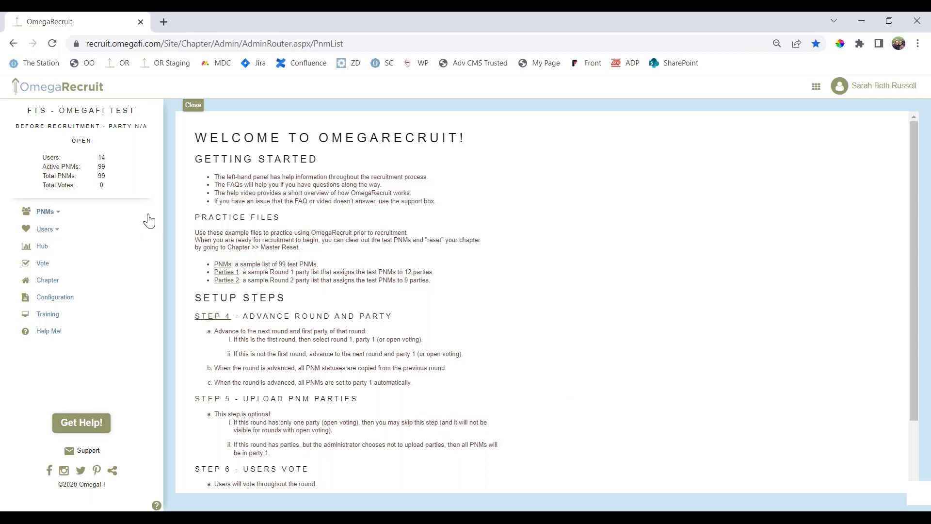
click(187, 113)
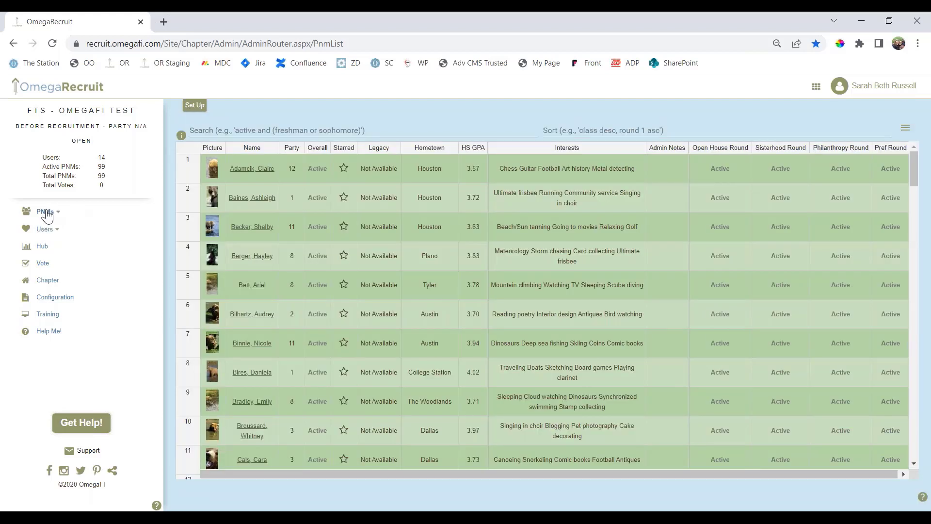
click(45, 212)
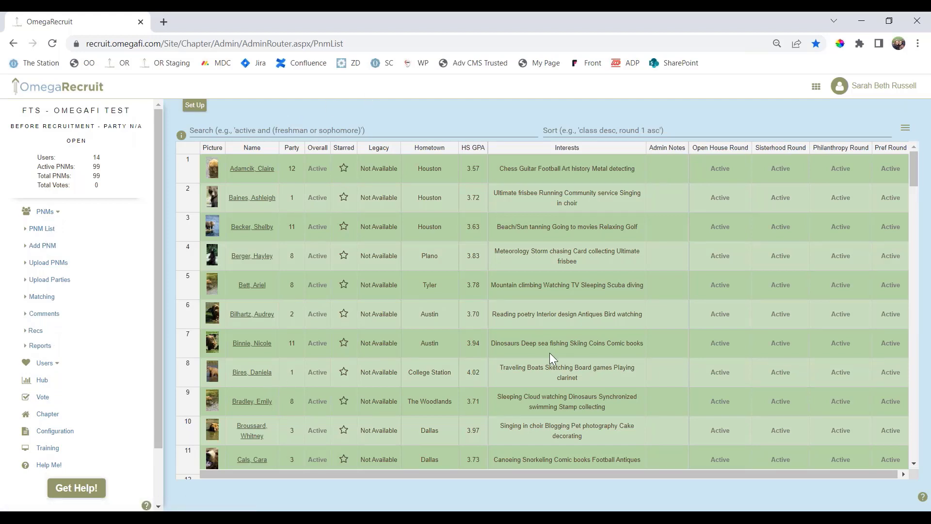
Reopen the setup guide, look through its remaining steps and close it again
click(194, 105)
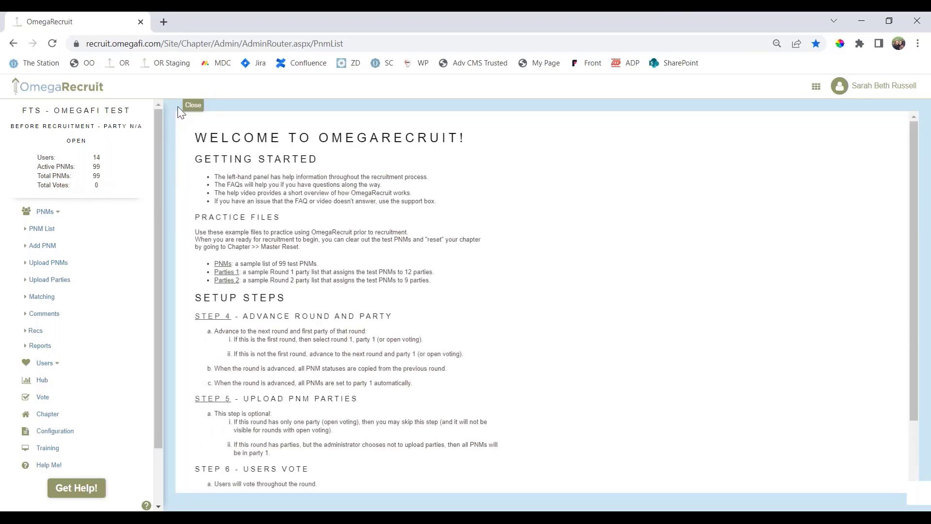
scroll(273, 280, down, 2)
scroll(272, 280, up, 2)
click(193, 106)
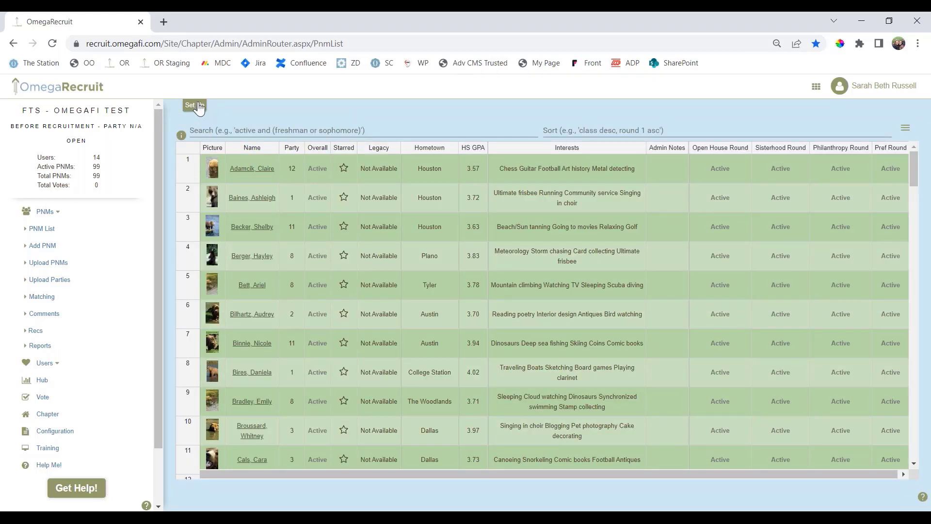
click(196, 106)
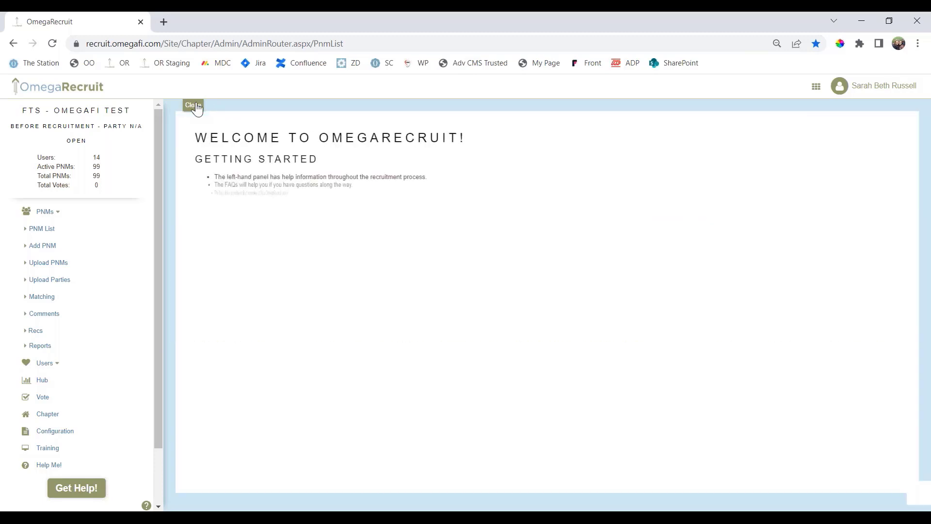
click(196, 106)
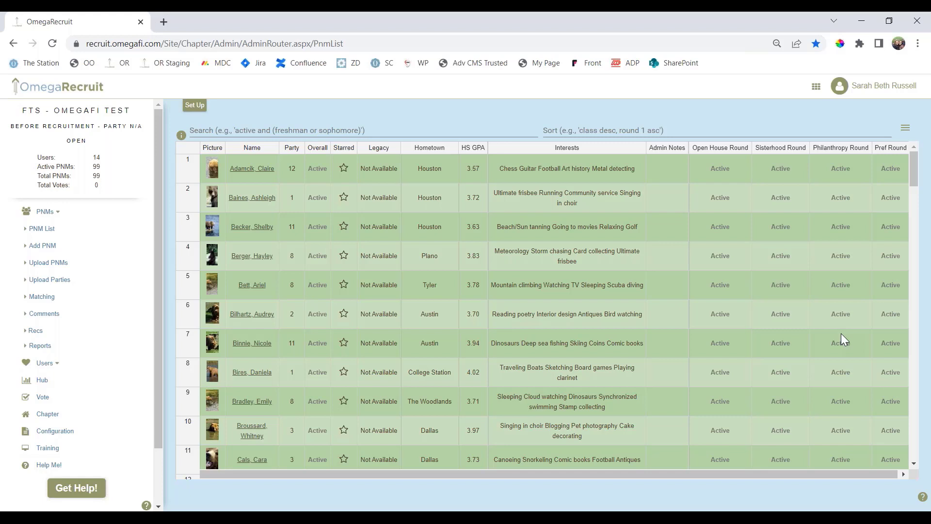
Add the MIN column to the PNM list table through the column selection settings
click(906, 130)
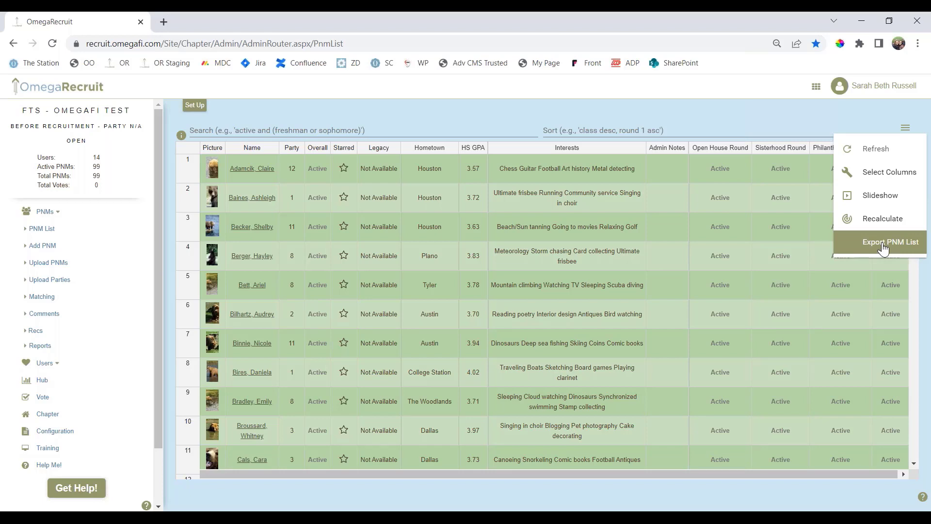
click(887, 173)
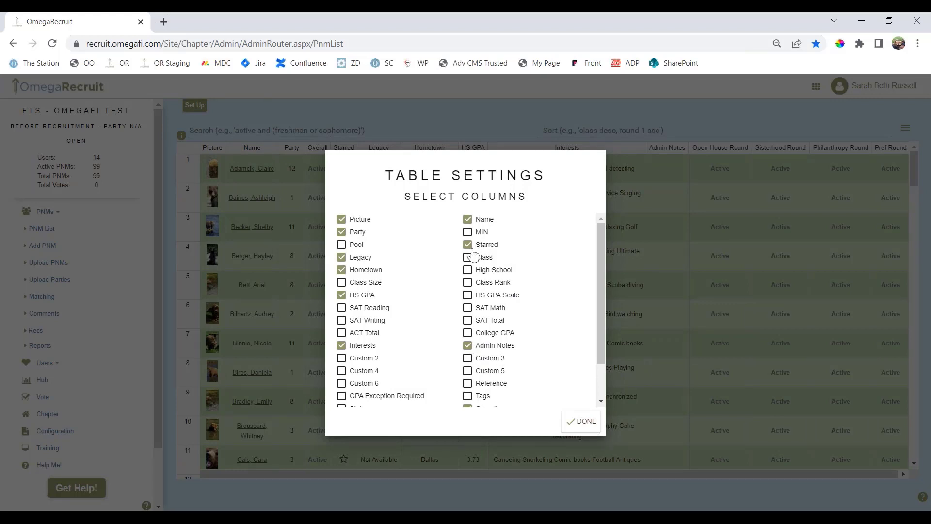
click(467, 232)
scroll(358, 367, down, 1)
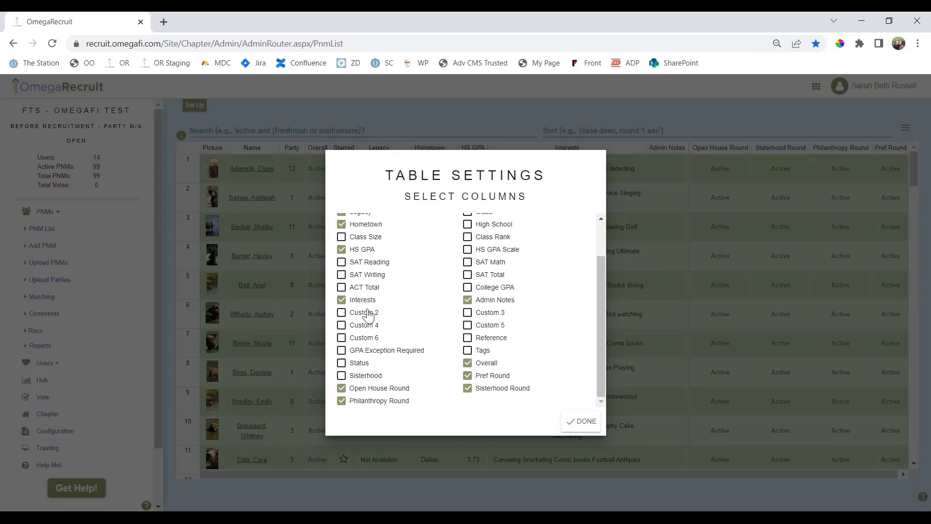
scroll(393, 323, up, 1)
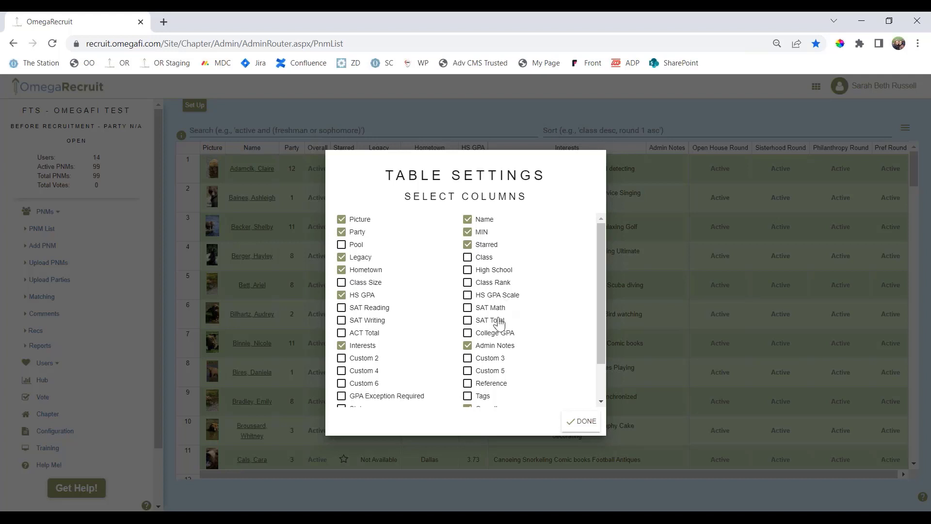
scroll(487, 324, down, 1)
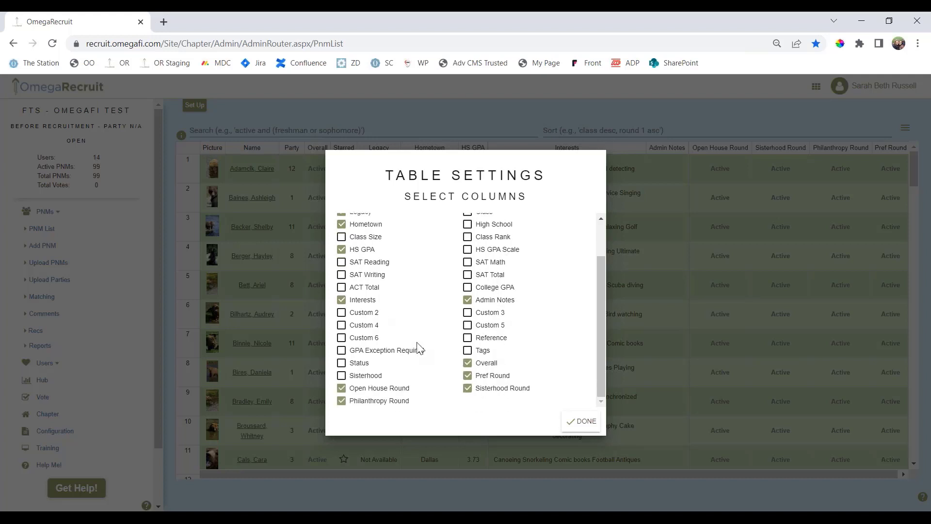
click(575, 427)
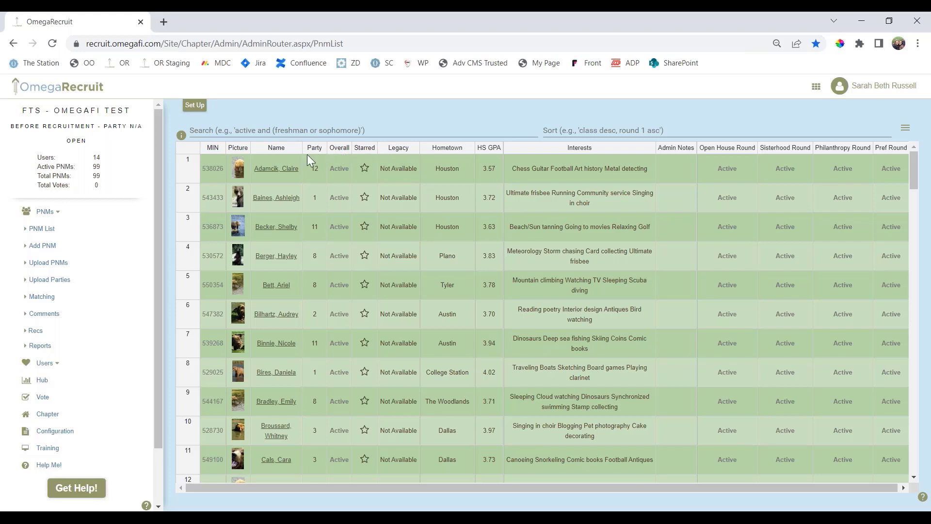
Reorder the PNM table columns so Overall comes before Party and Interests comes after Admin Notes
click(343, 150)
drag(344, 151, 314, 150)
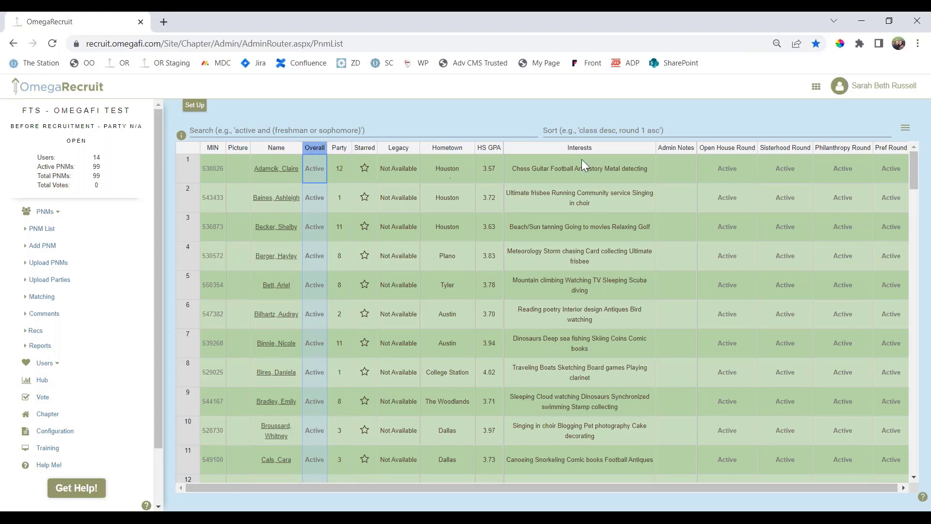
click(578, 147)
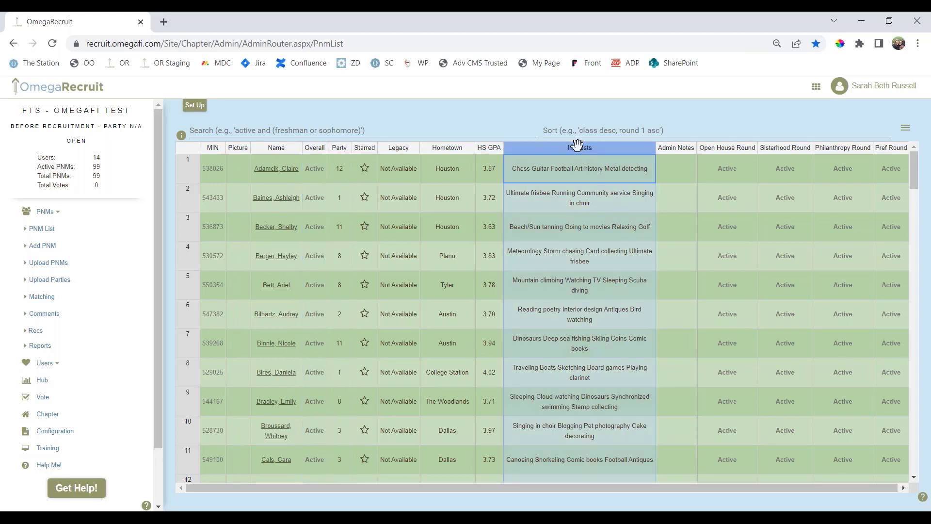
drag(577, 145, 711, 153)
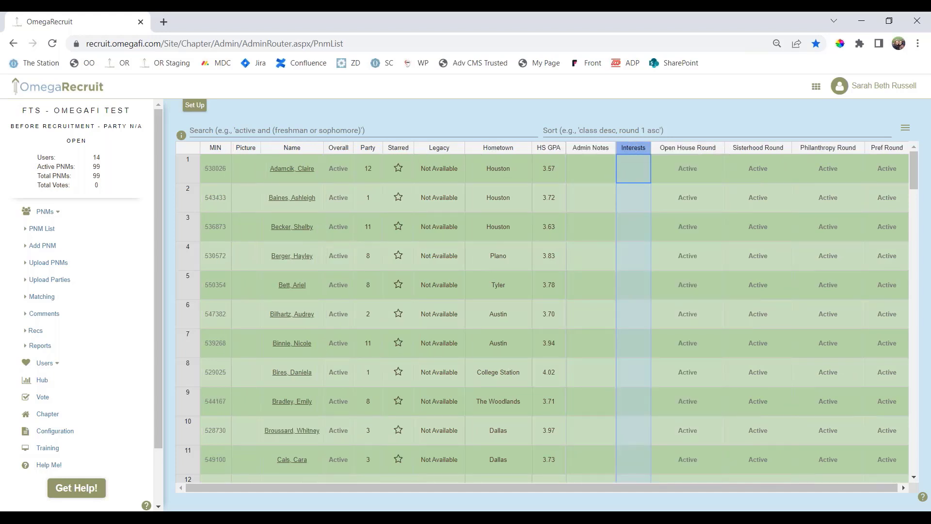
Enter the admin note "graduated early from HS" for the PNM in row 1
click(586, 164)
click(585, 164)
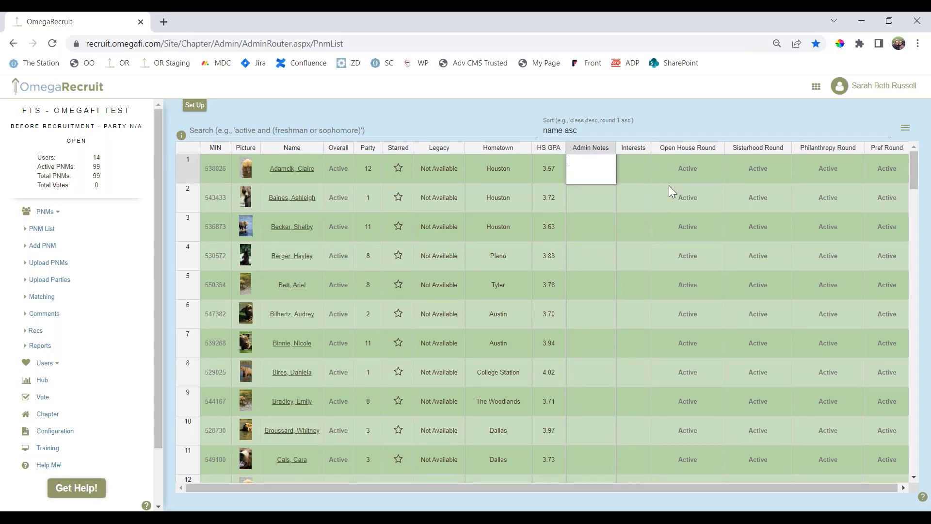
text(graduc)
key(BackSpace)
text(ated early from HS)
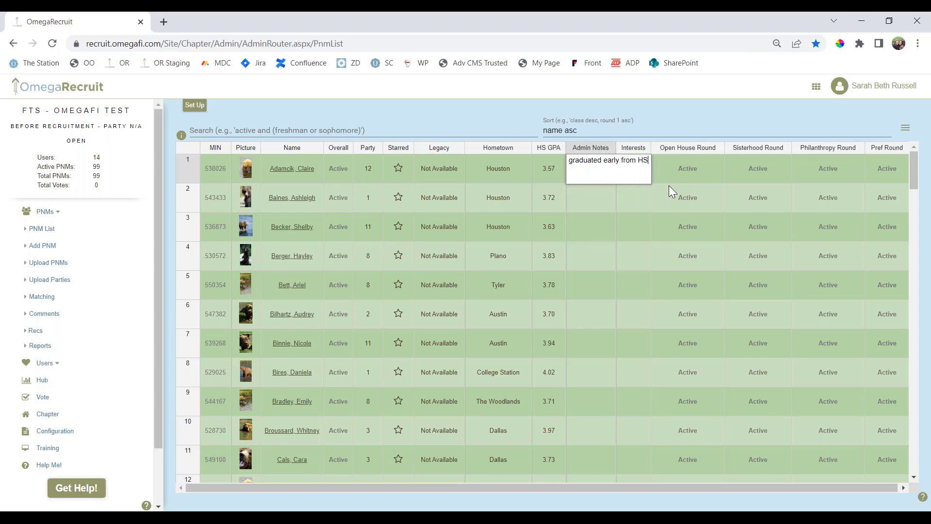
key(Tab)
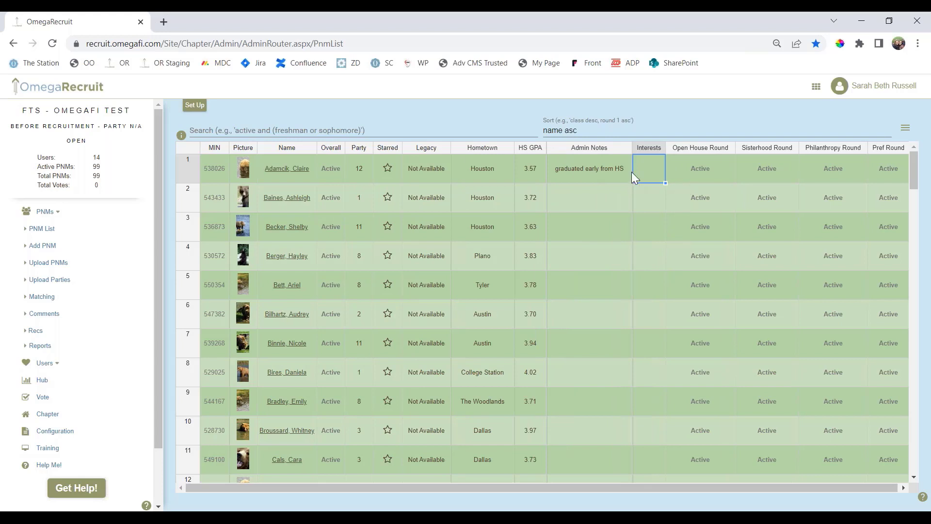
Open the Interests and Picture cells of the PNM in row 1 to view their contents, and leave cell editing
text(Chess Guitar Football Art history Metal detecting)
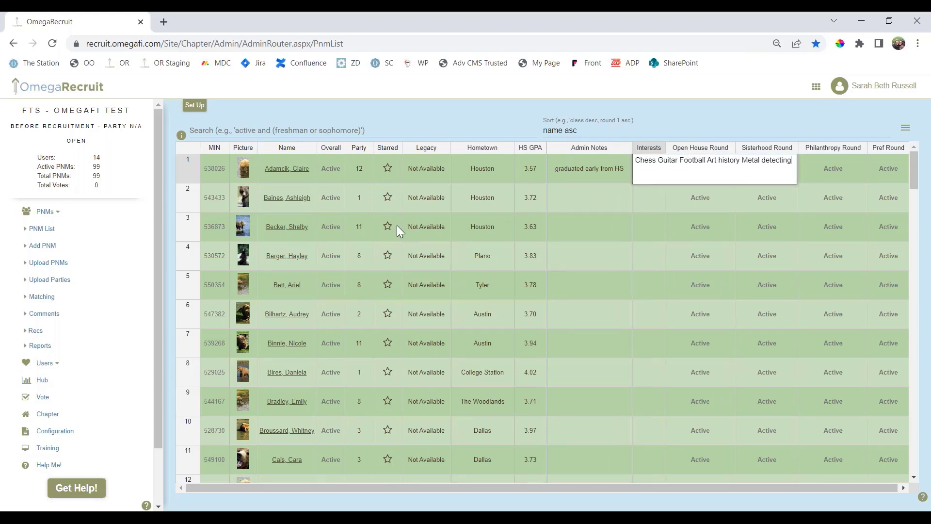
click(254, 174)
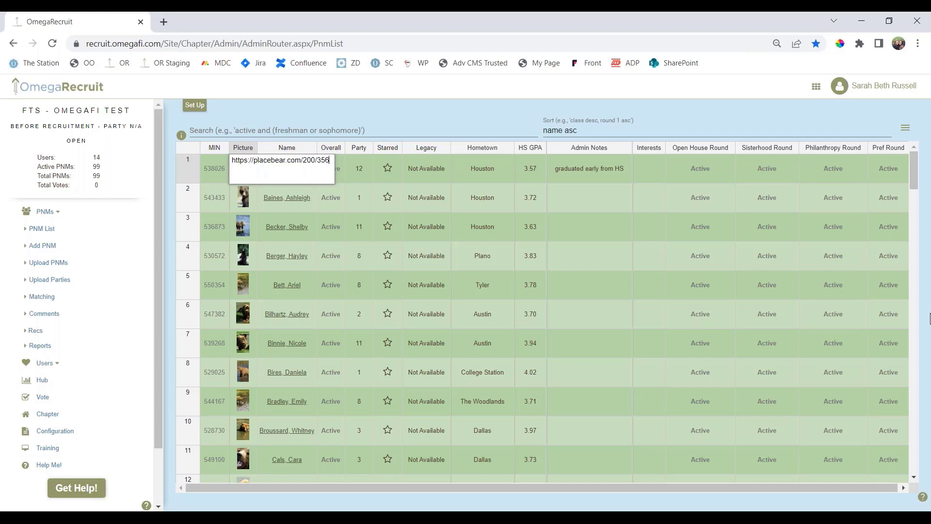
key(Return)
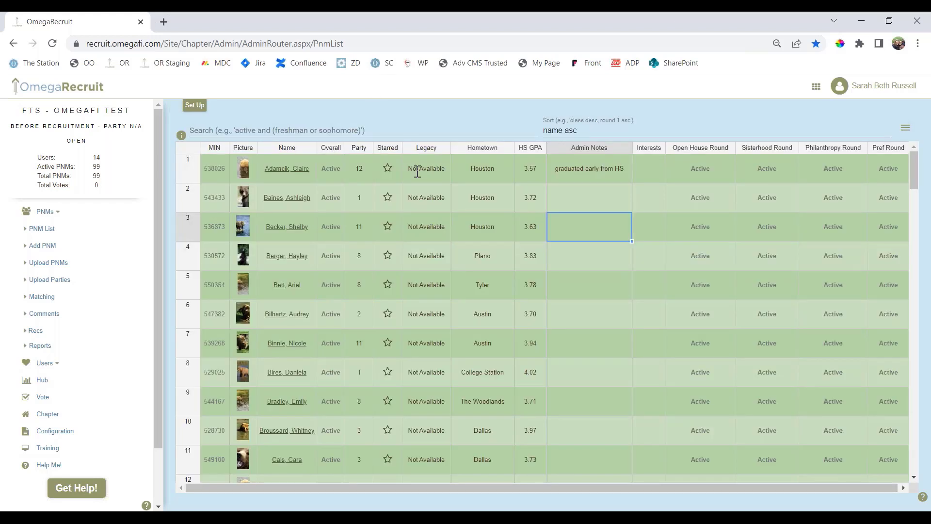
Star the PNMs in rows 1 and 4, and select the Starred cell in row 7
click(388, 170)
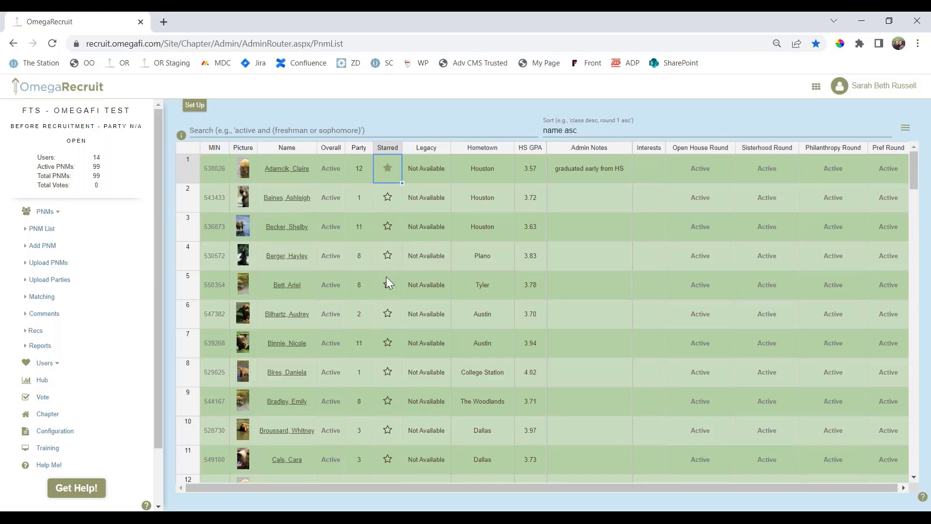
click(388, 261)
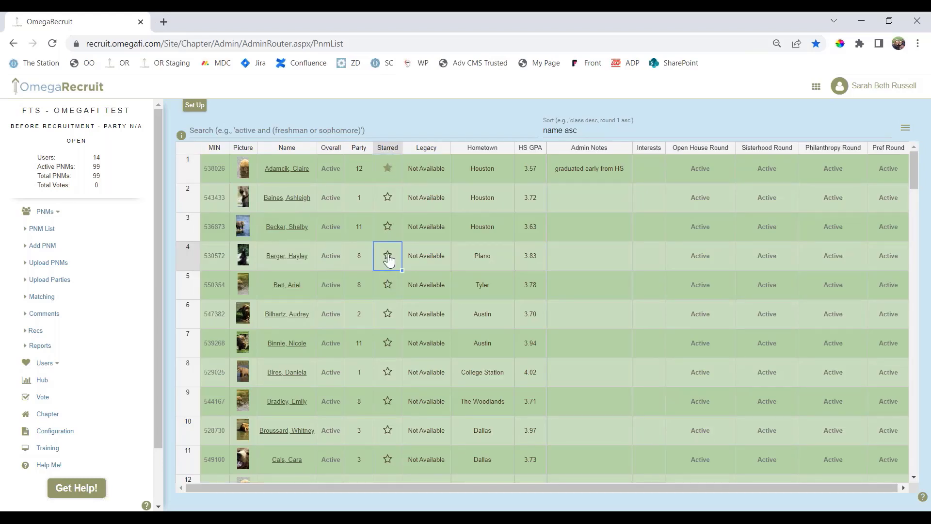
click(388, 261)
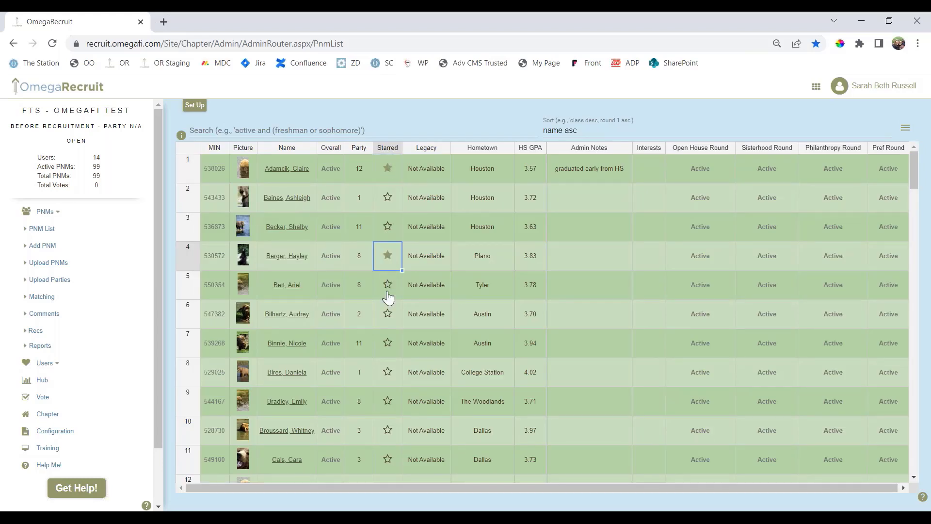
click(386, 345)
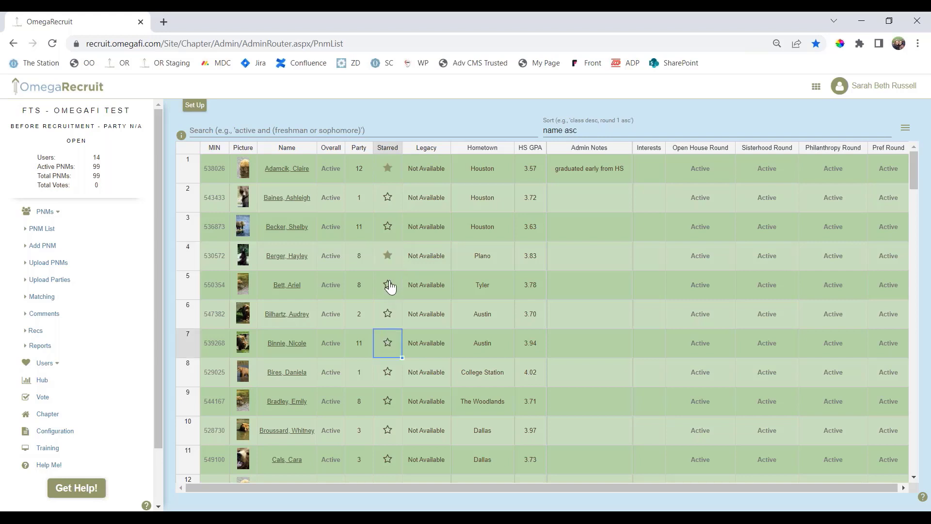
Star the PNMs in rows 3 and 7 of the PNM list
click(389, 230)
click(389, 230)
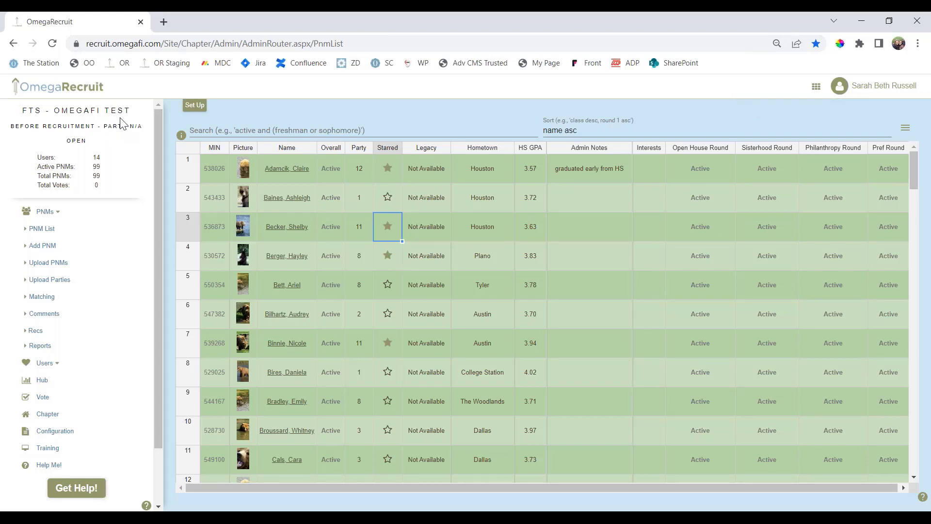
Filter the PNM list with the search term "freshman" and look through the matching PNMs
click(290, 130)
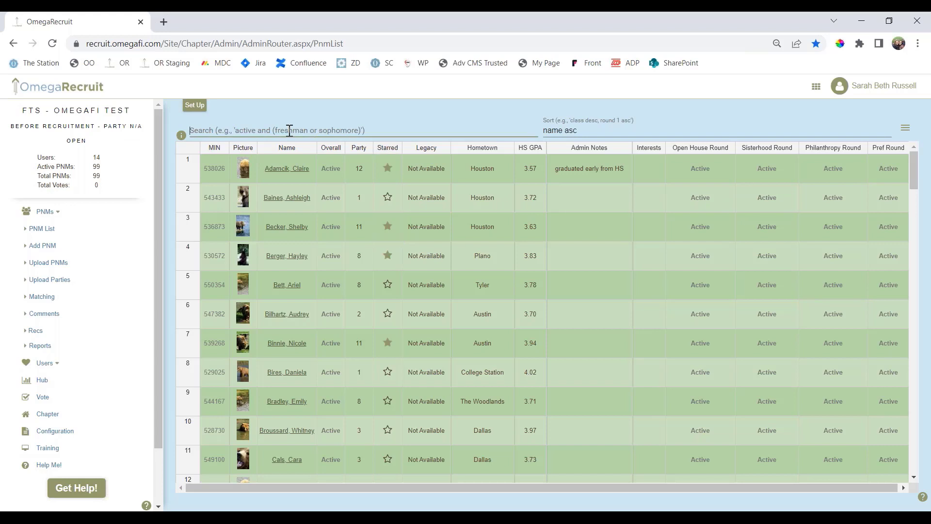
text(fr)
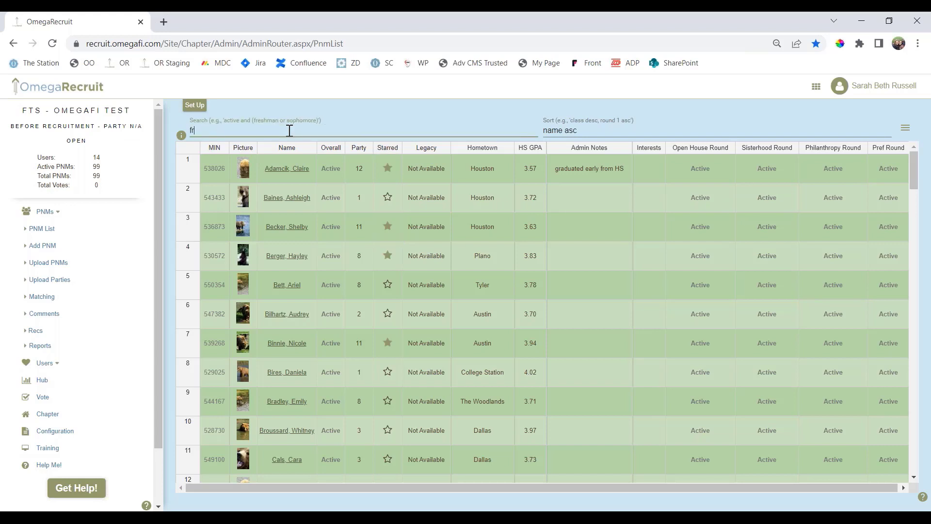
text(eshman)
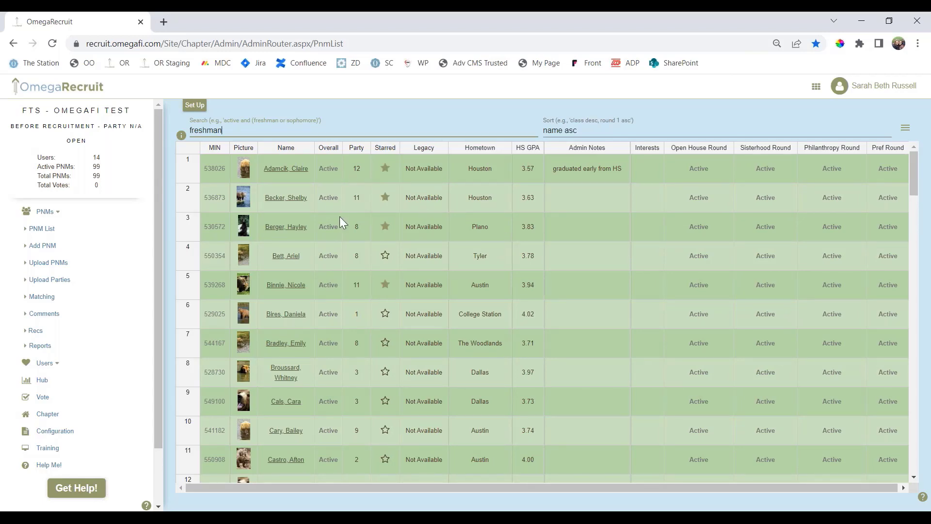
scroll(340, 223, down, 5)
scroll(339, 335, up, 5)
Read the help on search operators and sorting for the PNM list, and close it
click(181, 136)
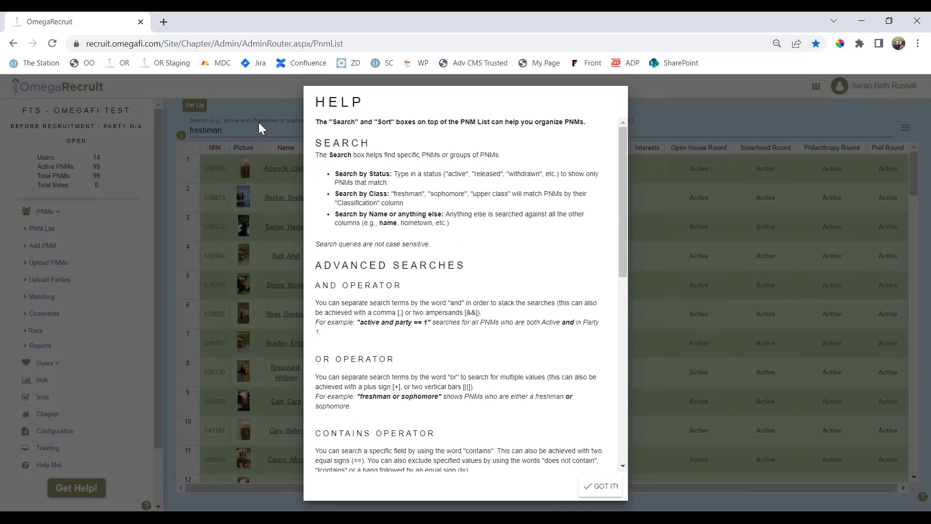
scroll(491, 428, down, 5)
scroll(494, 430, down, 3)
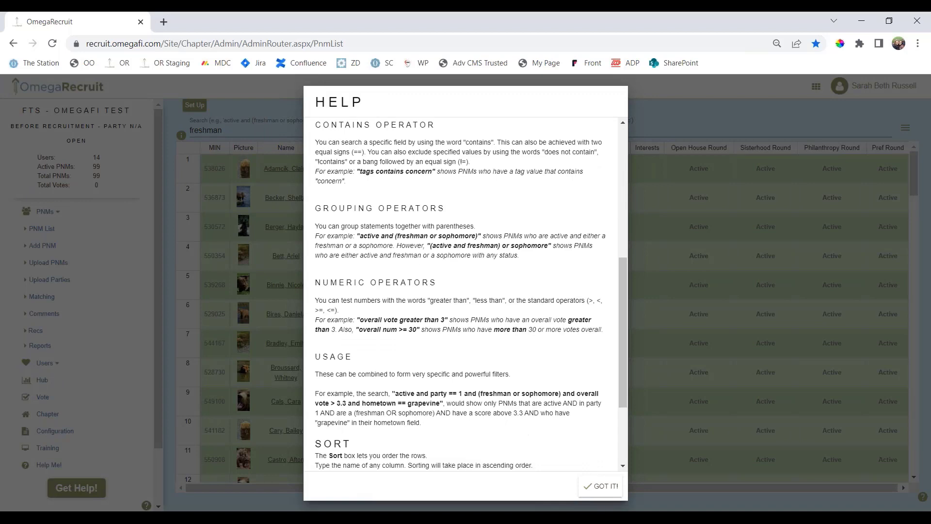
click(596, 494)
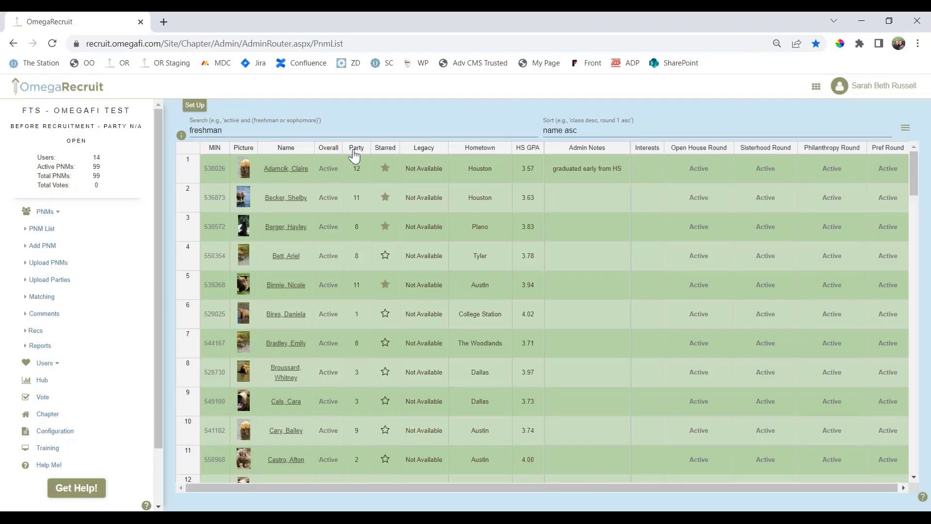
Sort the filtered PNM list by party in ascending order and look through it
click(593, 130)
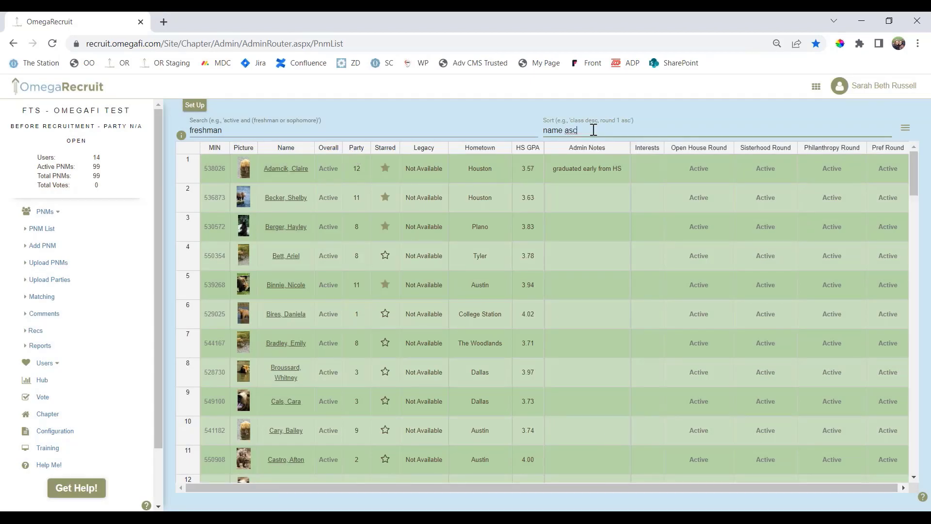
click(354, 154)
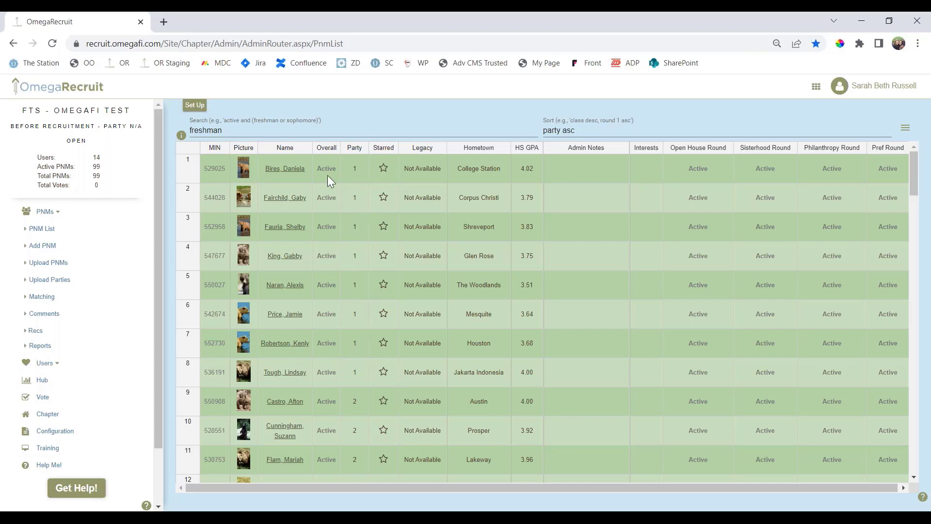
scroll(342, 340, down, 3)
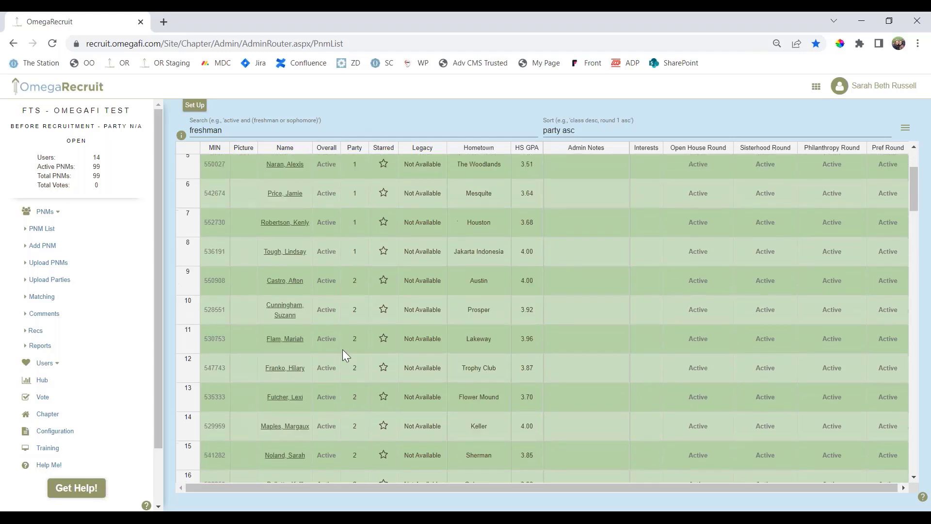
scroll(349, 335, up, 3)
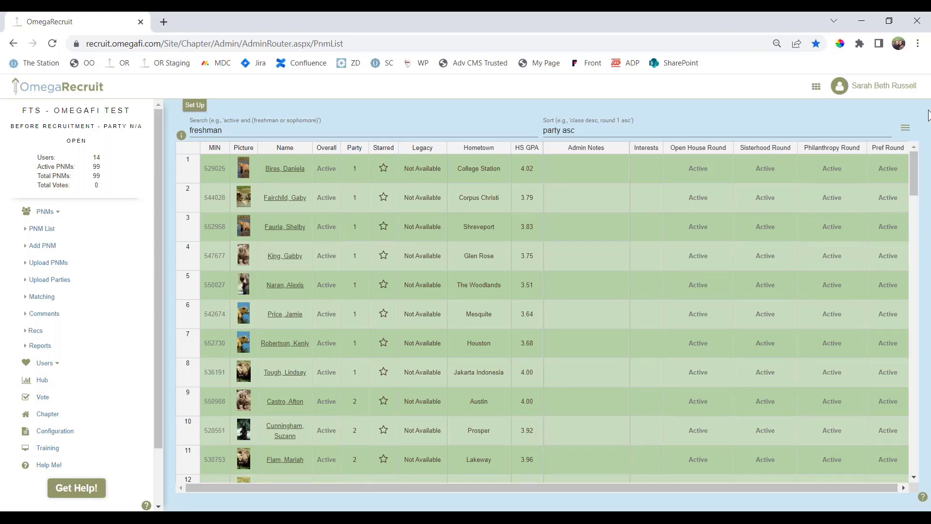
Look over the PNM list's Slideshow option and go to the page for uploading PNMs
click(905, 128)
click(890, 199)
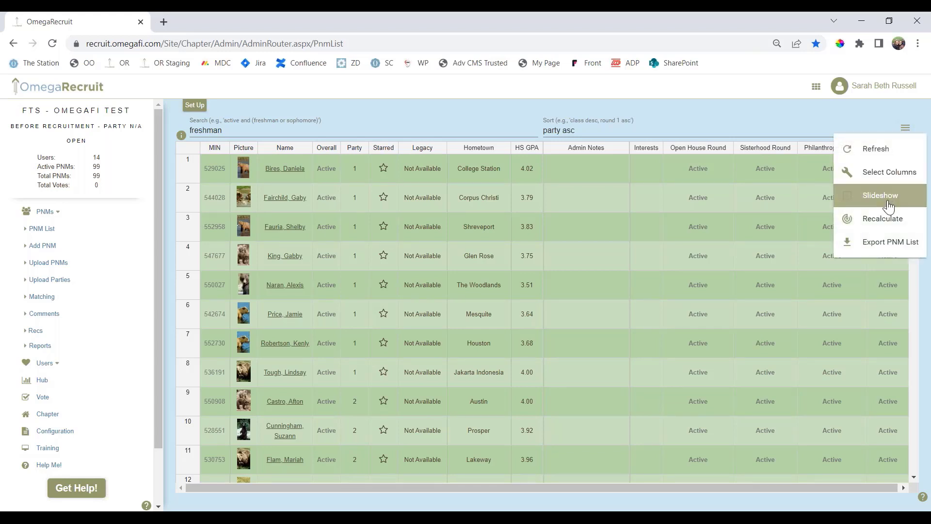
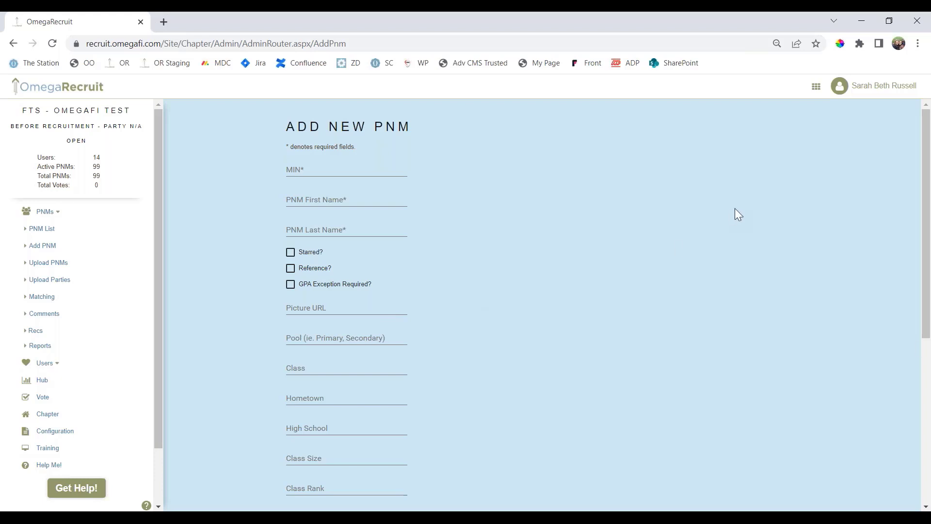
click(58, 265)
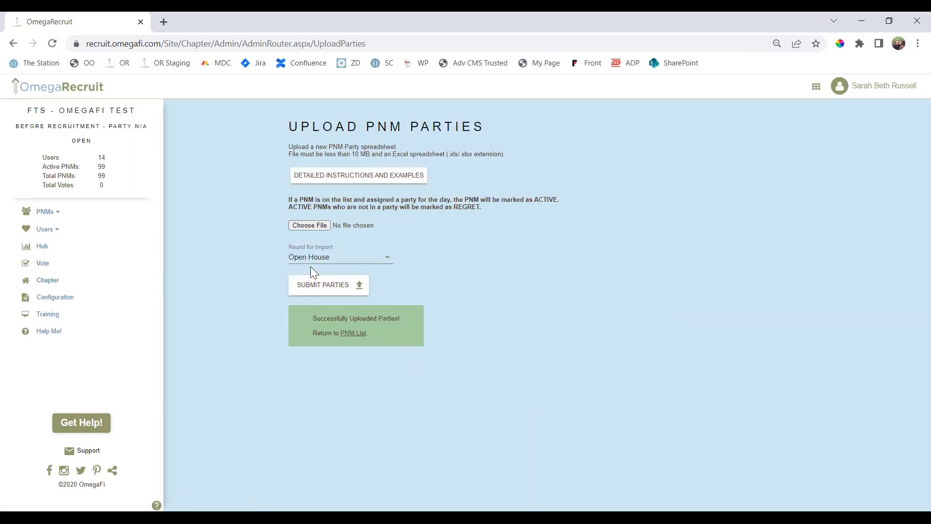
Upload the file parties2 from Downloads as the PNM parties for the Sisterhood round
click(329, 260)
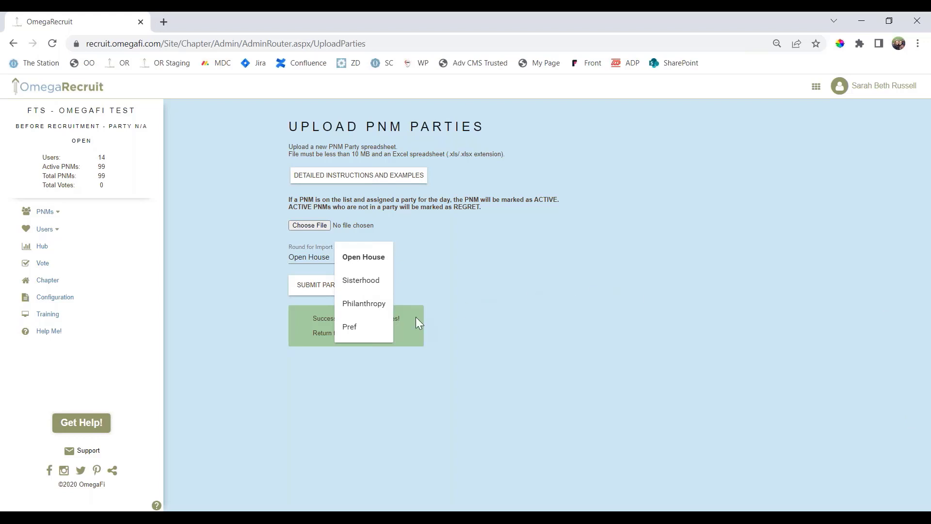
click(348, 281)
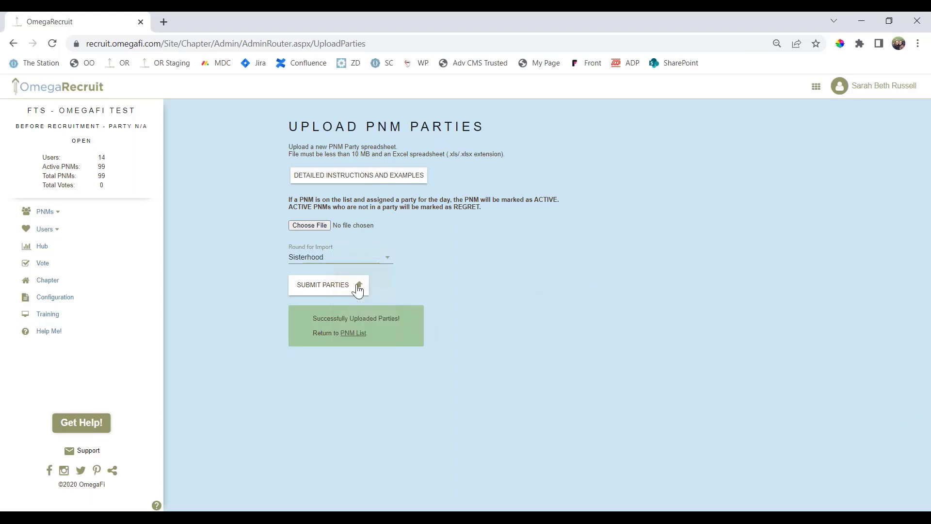
click(305, 224)
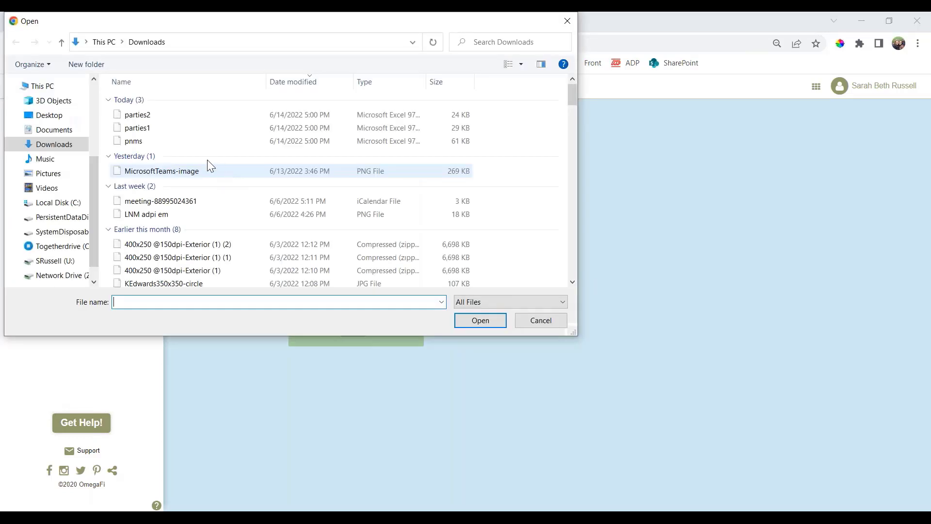
click(141, 116)
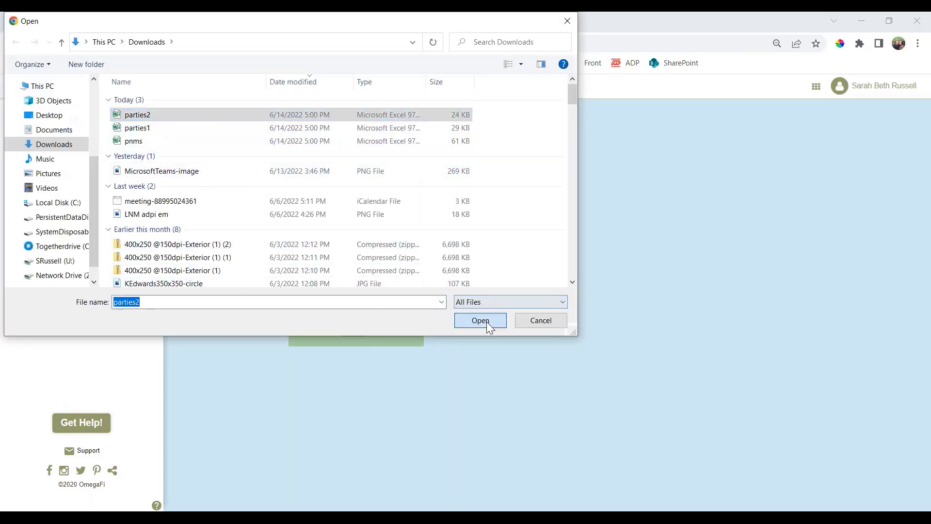
click(487, 322)
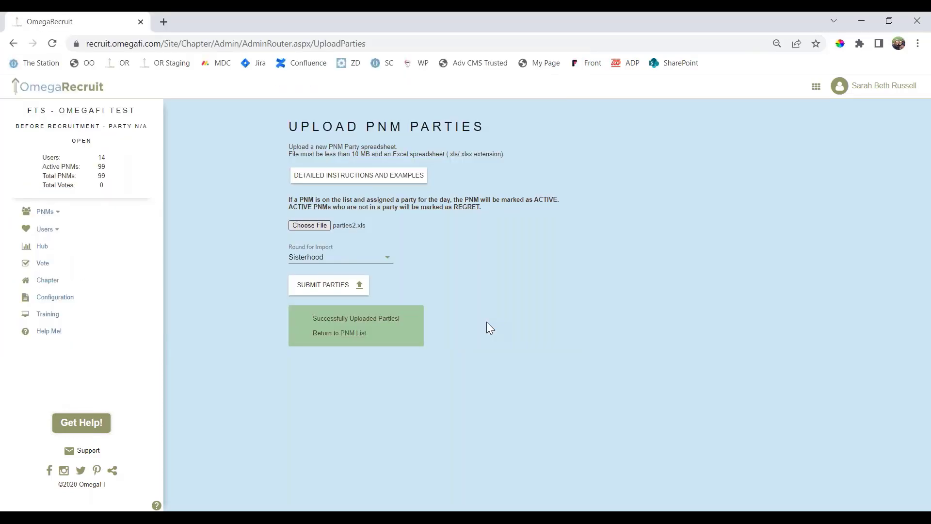
click(355, 290)
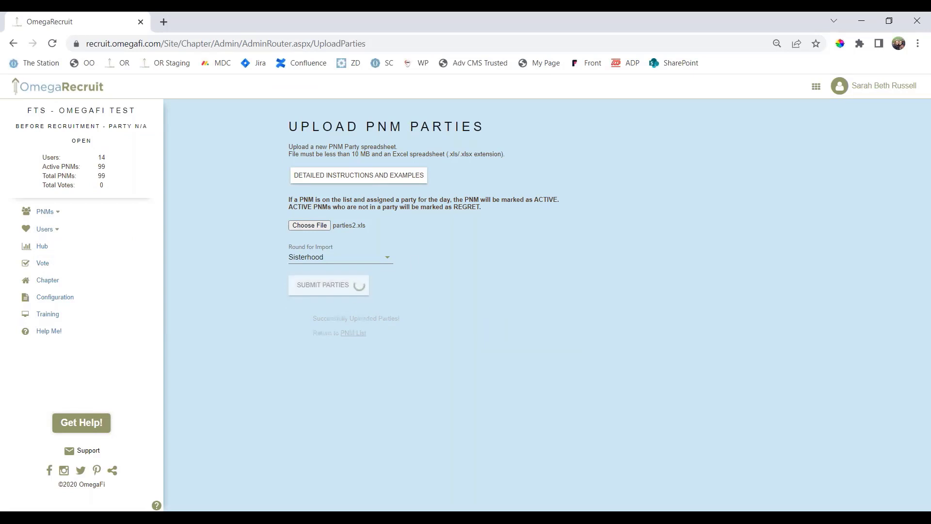
Upload the file parties1 from Downloads as the PNM parties for the Open House round
click(366, 266)
click(364, 255)
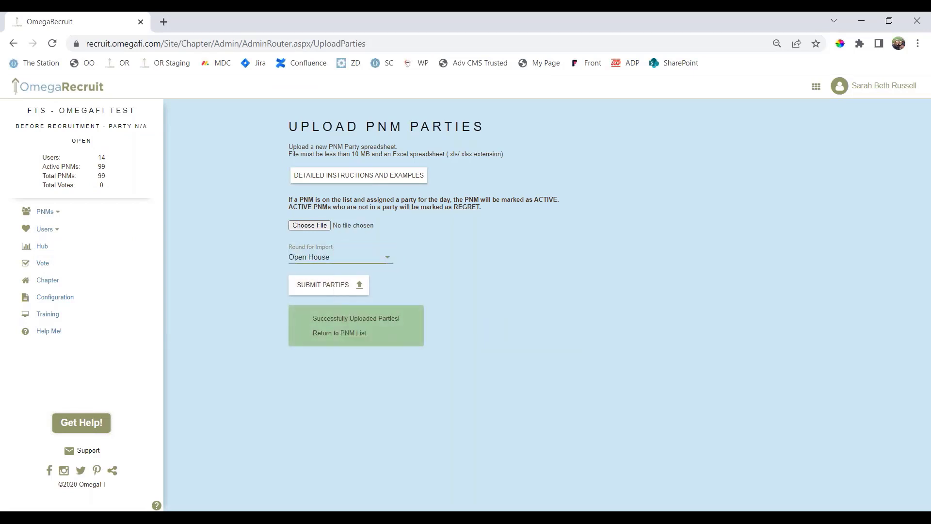
click(311, 225)
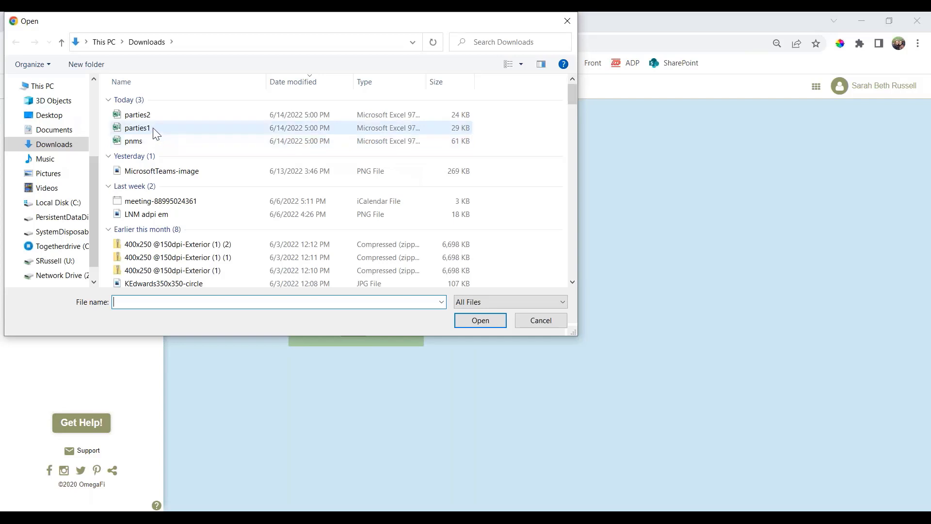
click(154, 130)
click(488, 322)
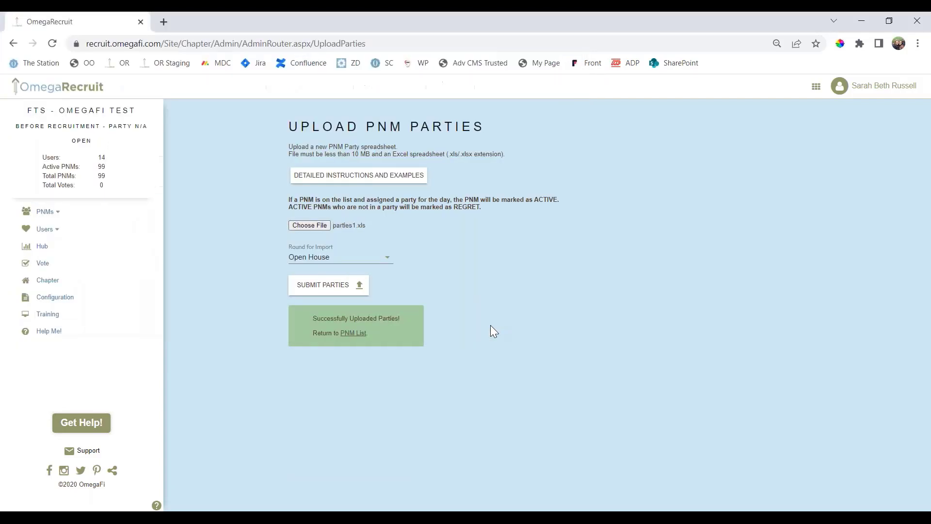
click(335, 290)
Open the Matching page with the options for calculating matches
click(45, 211)
click(41, 296)
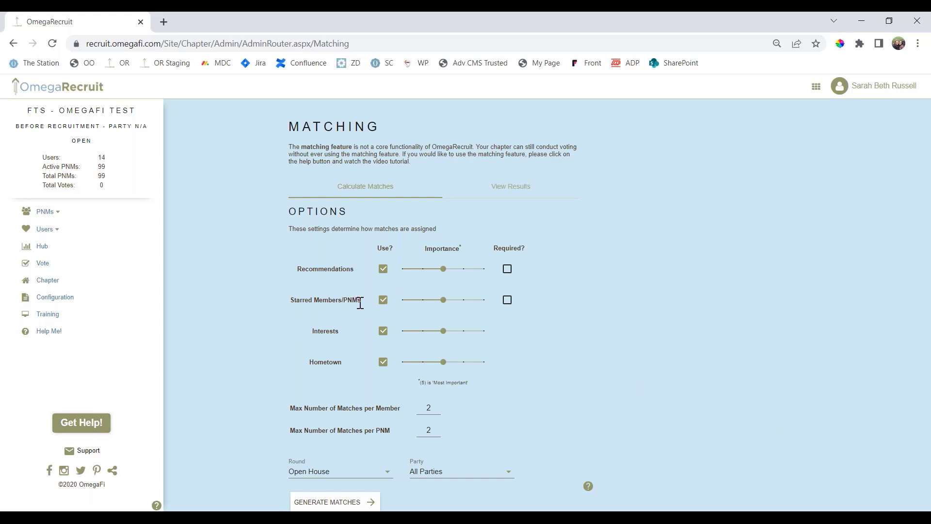
click(283, 292)
Make Recommendations a required matching criterion, and clear that requirement again
click(507, 270)
drag(353, 268, 294, 277)
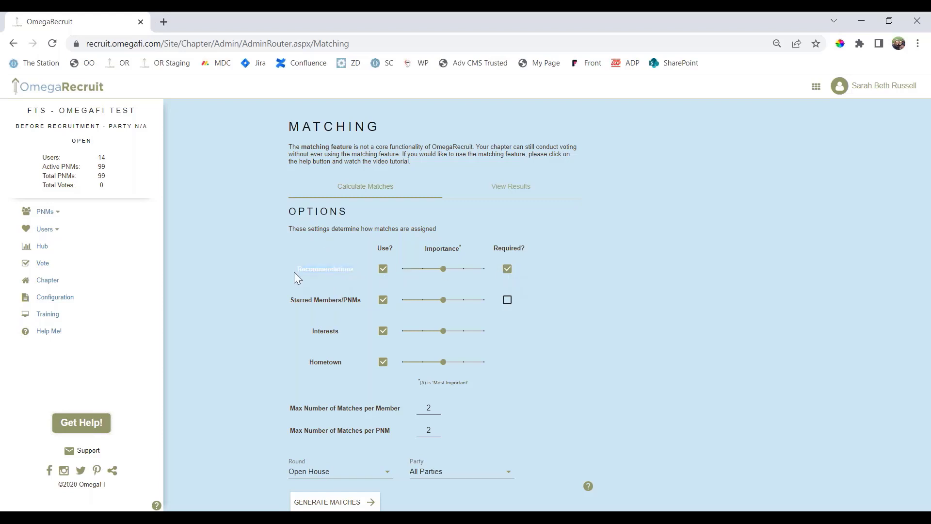
click(580, 371)
click(509, 274)
Generate matches for the Open House round and all parties, with a maximum of 2 matches per member and per PNM
click(438, 410)
click(436, 430)
click(365, 478)
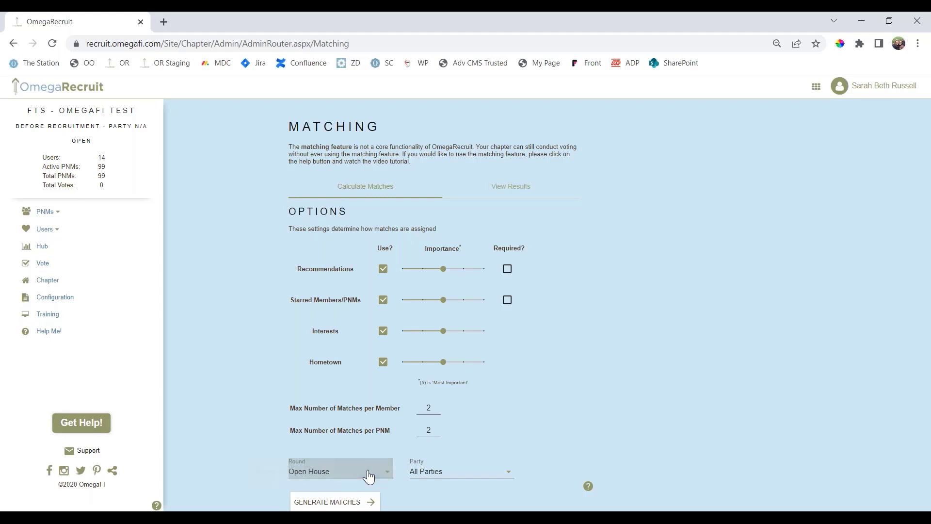
click(458, 471)
click(590, 411)
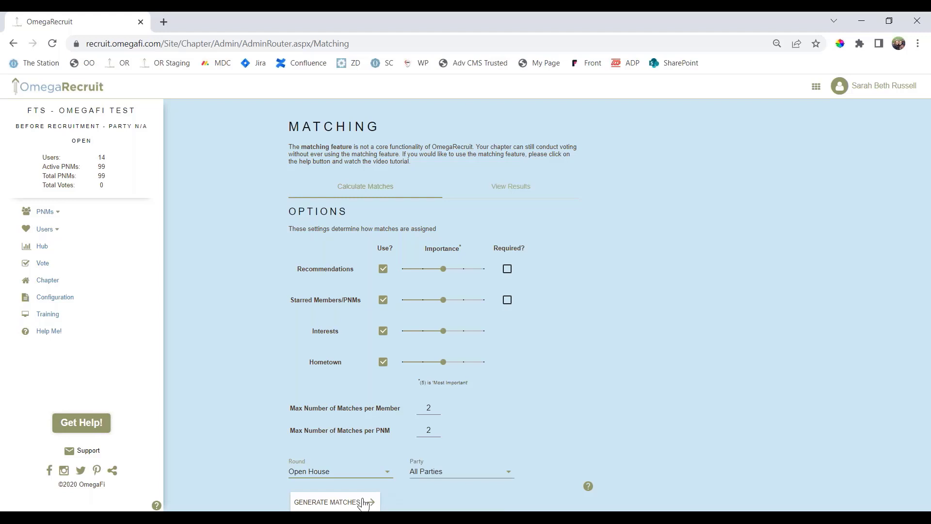
click(363, 502)
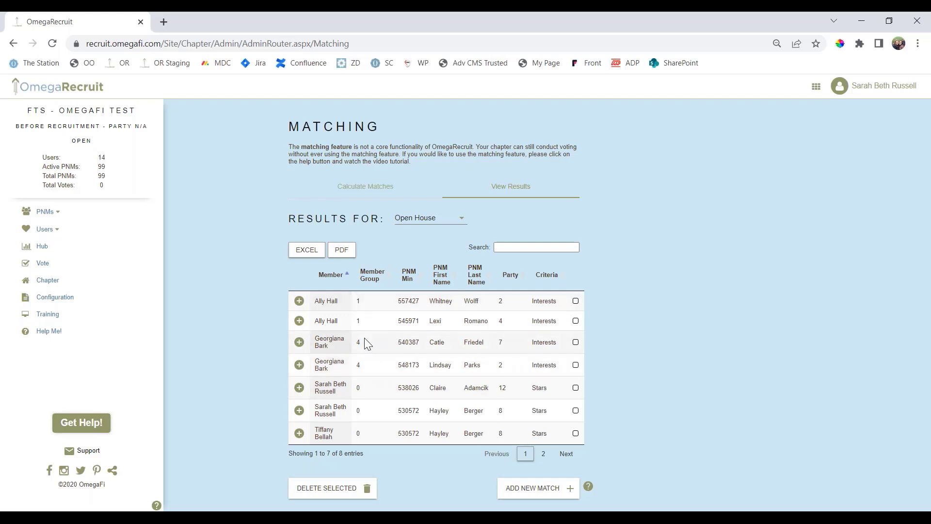
View the details of the first match in the results, and select and deselect that match
click(299, 301)
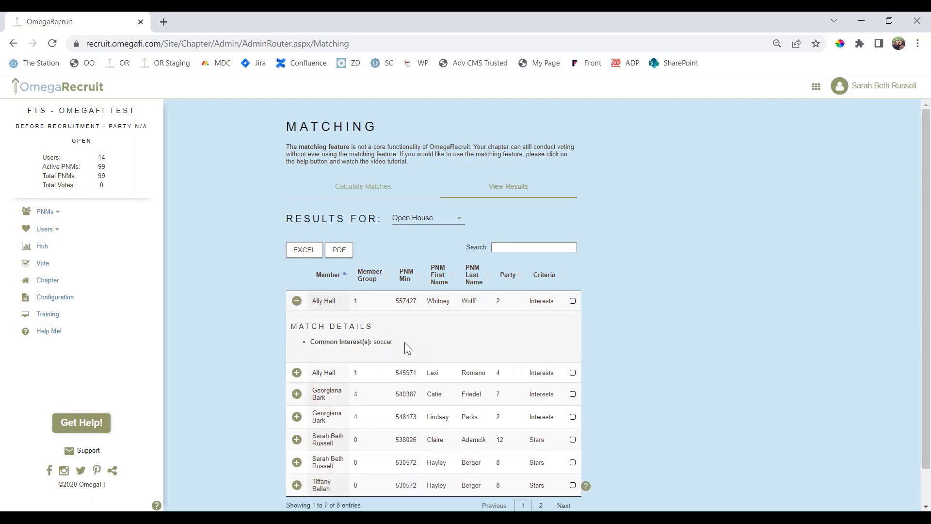
click(296, 301)
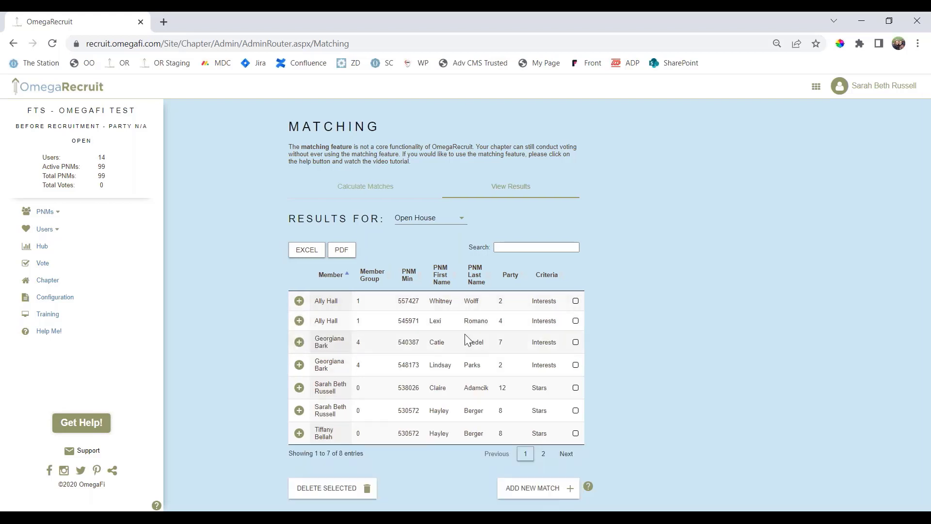
click(575, 301)
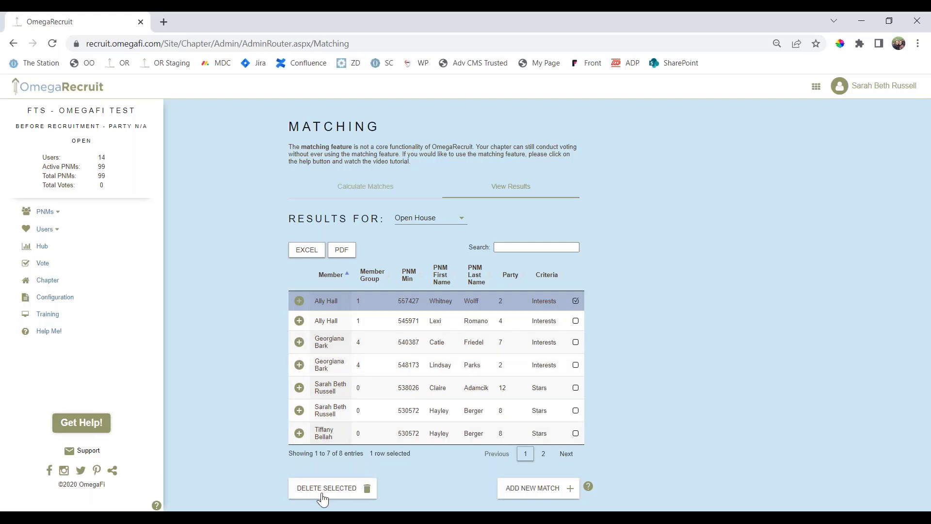
click(575, 301)
Start adding a new match, choose a member and a PNM for it, and discard it without saving
click(535, 498)
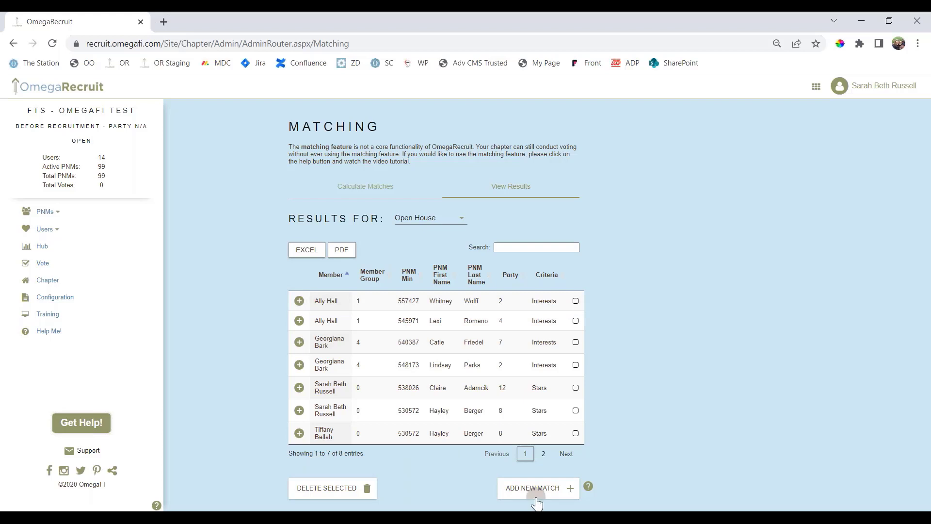
click(463, 254)
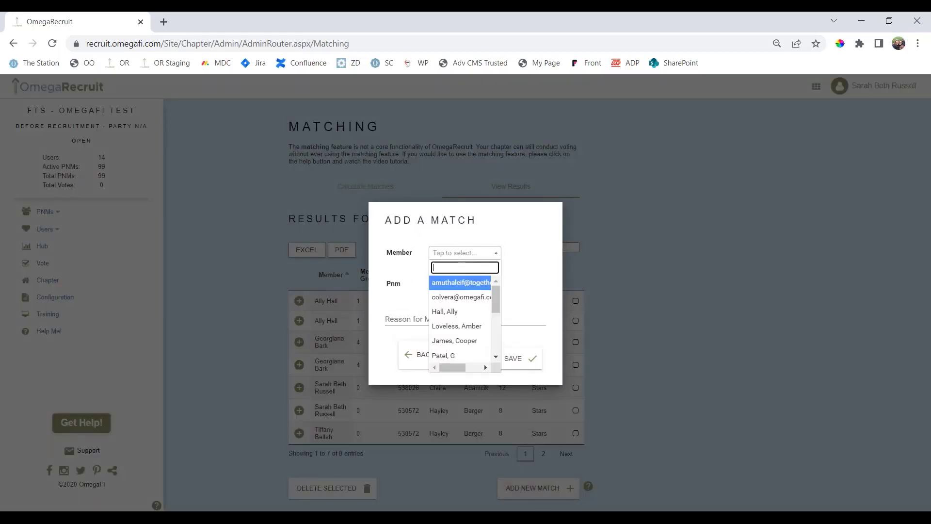
click(466, 299)
click(458, 286)
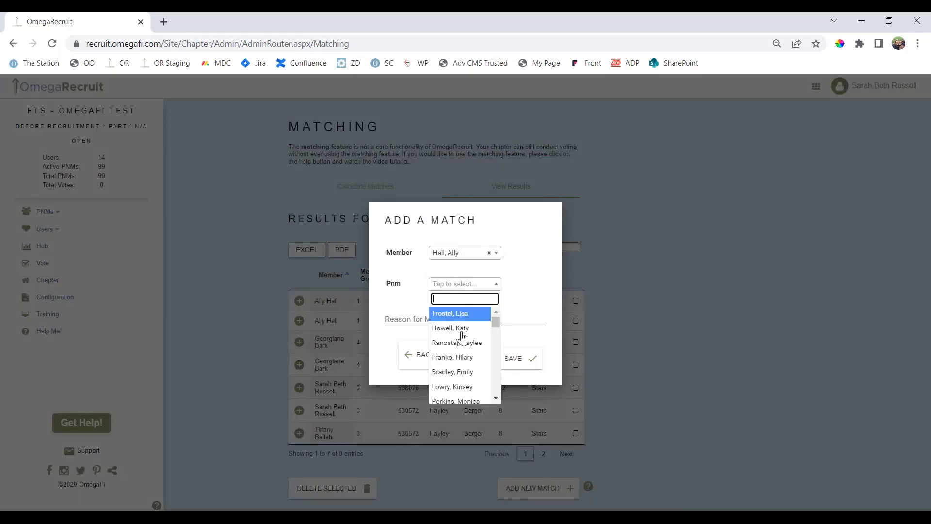
click(463, 343)
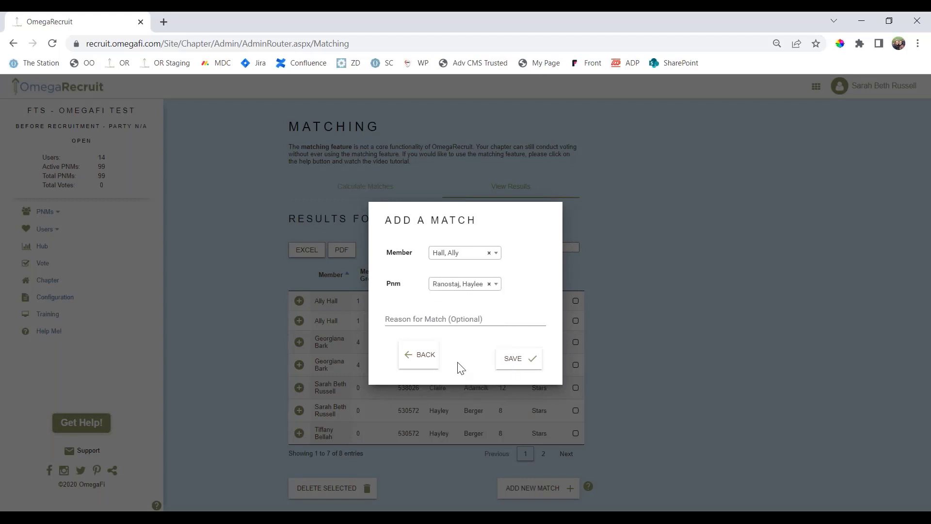
click(420, 360)
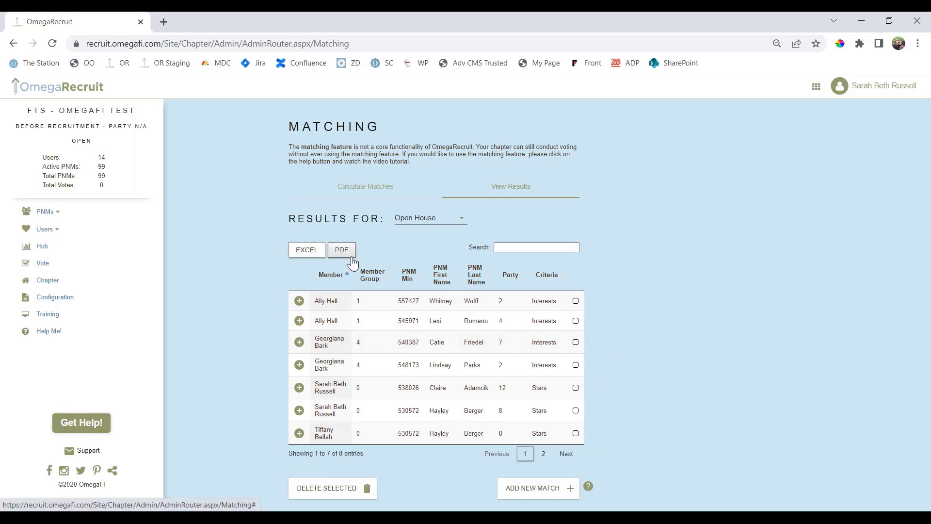
Regenerate the Open House matches with Recommendations as the only criterion, replacing the existing matches, and show the results
click(396, 197)
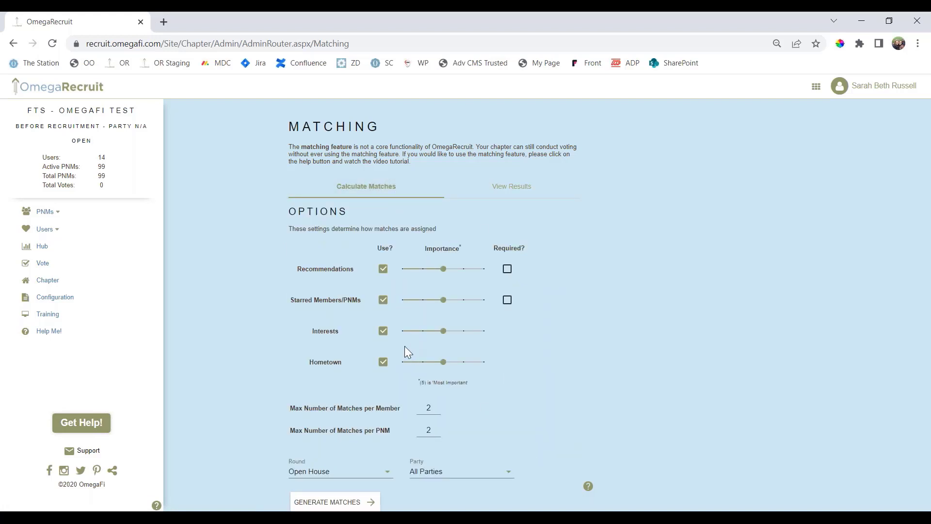
click(384, 301)
click(384, 332)
click(384, 362)
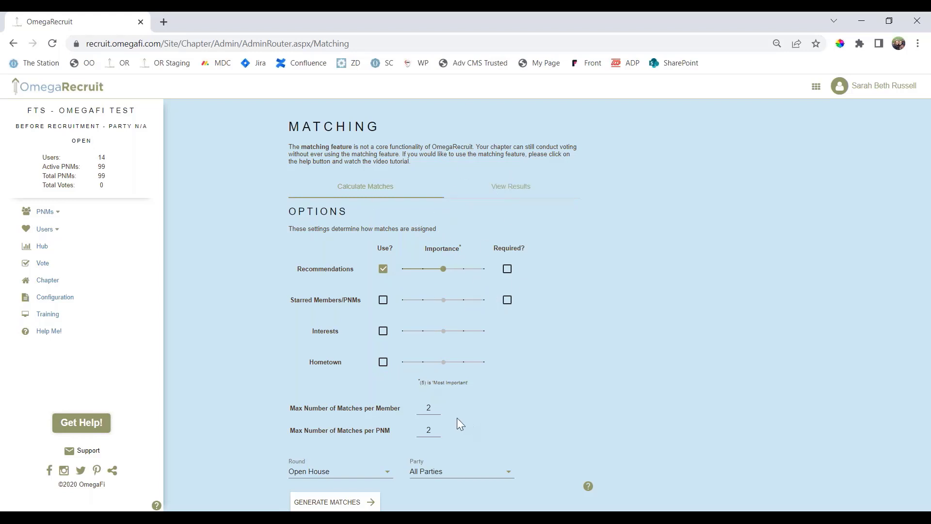
click(357, 505)
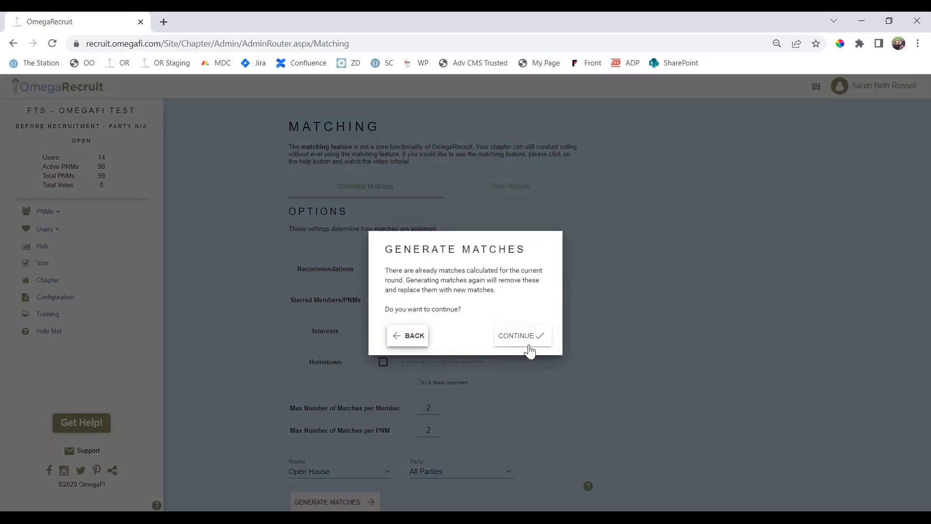
click(515, 324)
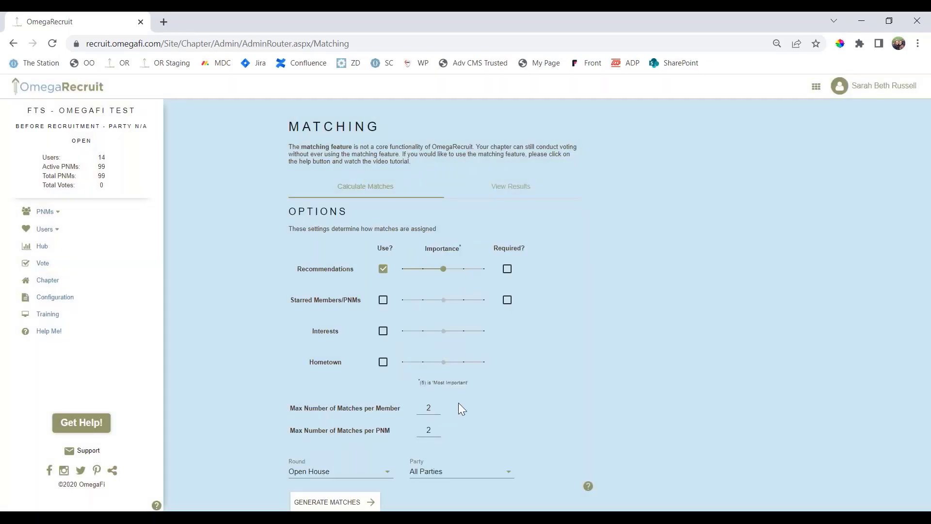
click(469, 189)
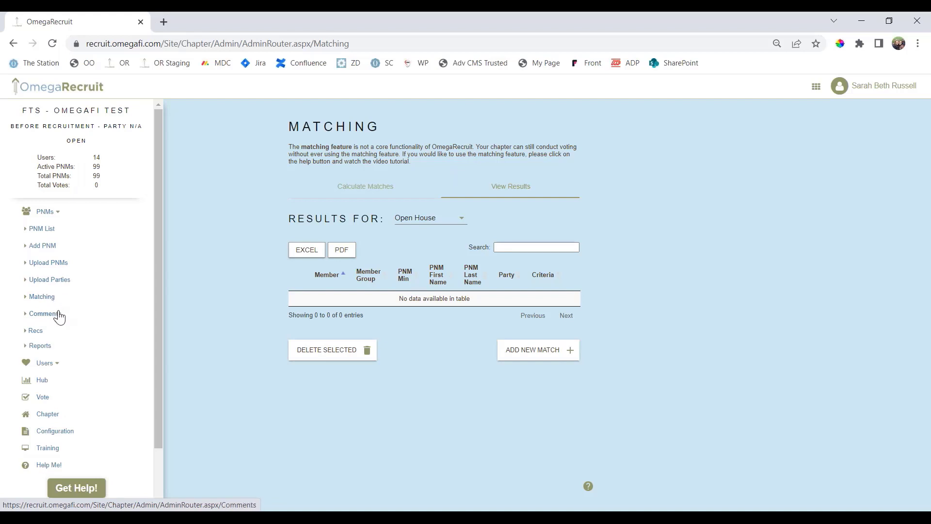
Export an Excel report of only active PNMs with comments included
scroll(60, 316, down, 2)
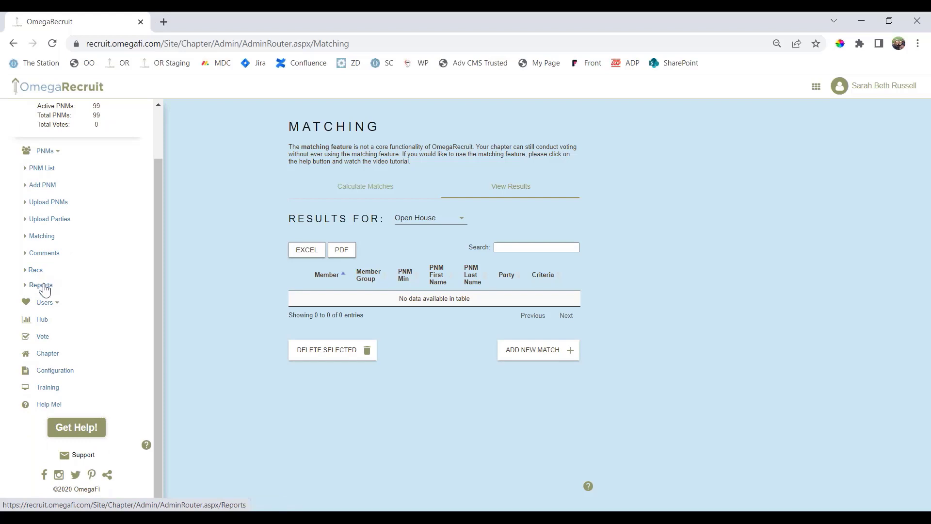
click(42, 286)
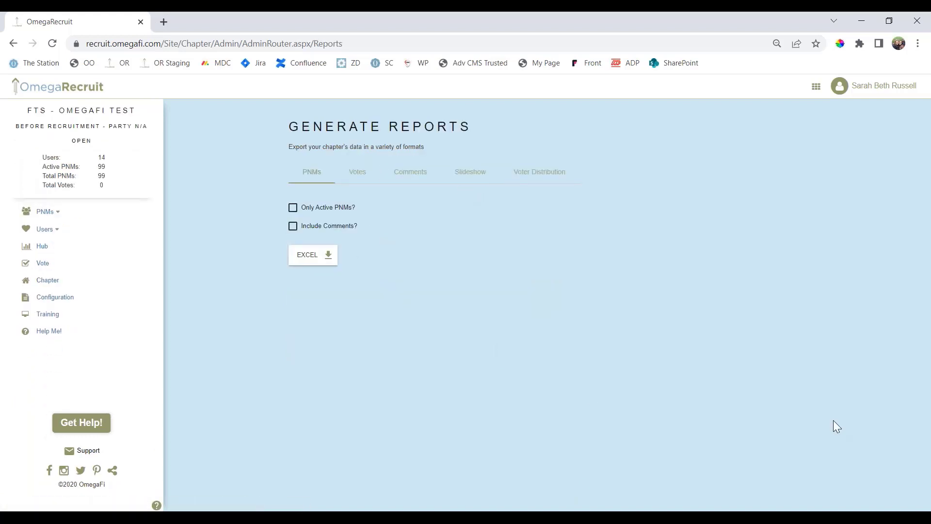
click(293, 209)
click(293, 227)
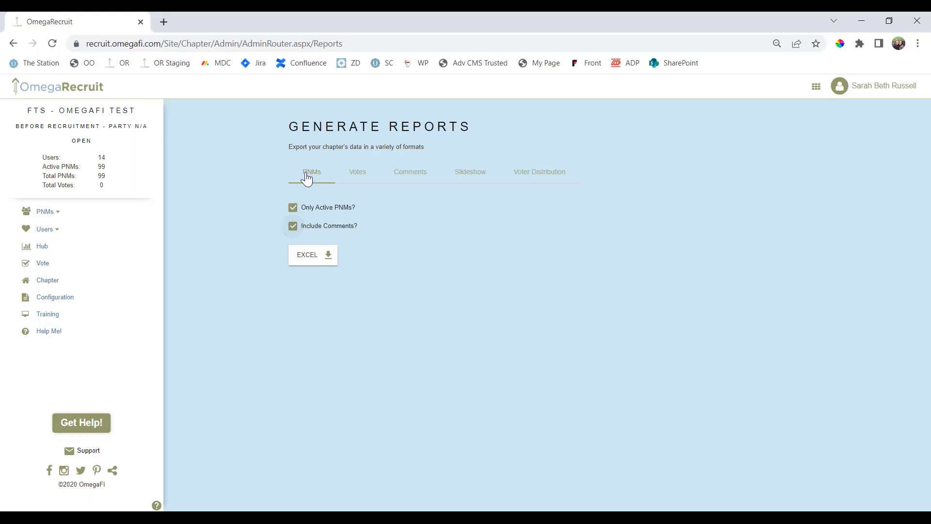
click(319, 266)
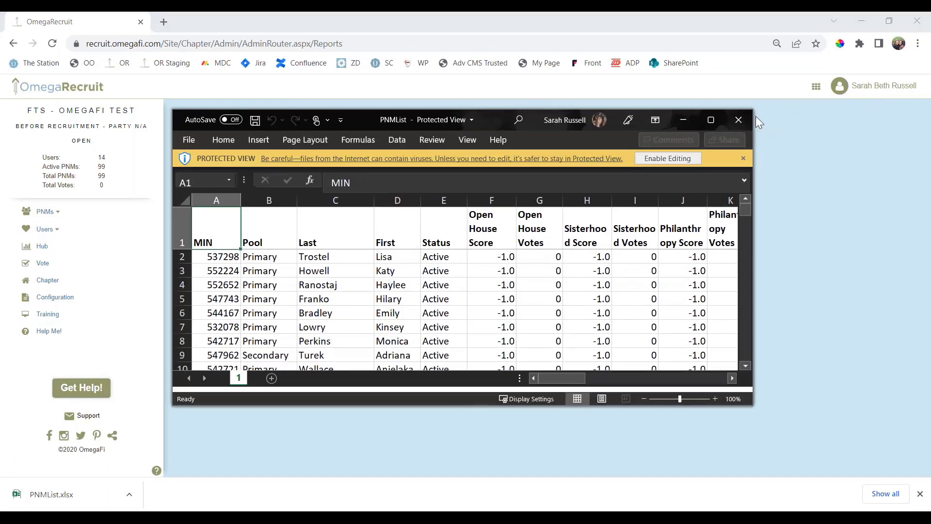
Look through the exported PNMList spreadsheet in Excel at full window size and close it
click(710, 120)
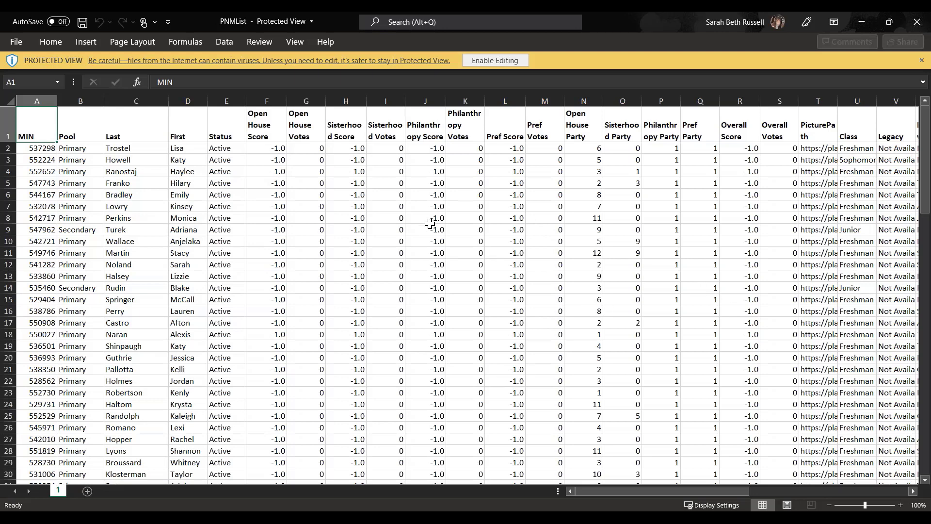
scroll(352, 400, down, 2)
scroll(352, 401, up, 2)
click(917, 22)
Review the report options for votes, comments, the slideshow and voter distribution
click(358, 177)
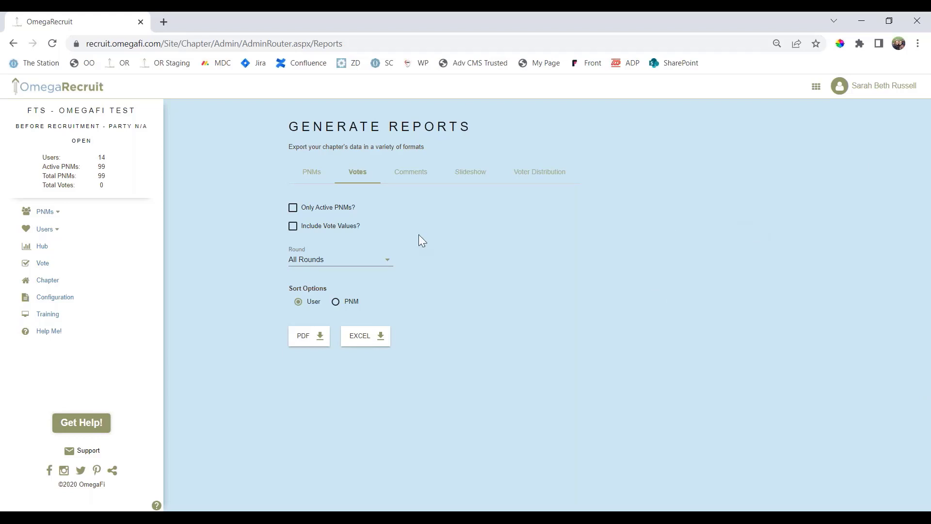
click(408, 181)
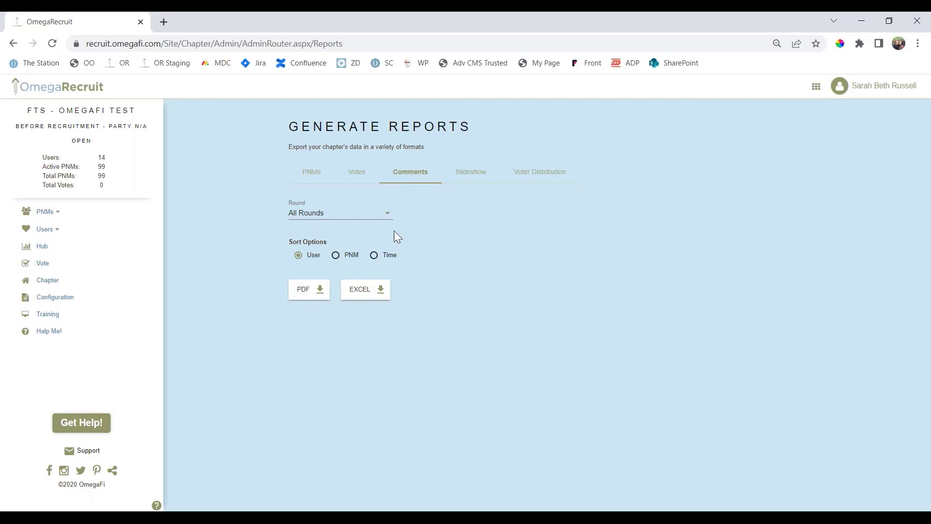
click(483, 178)
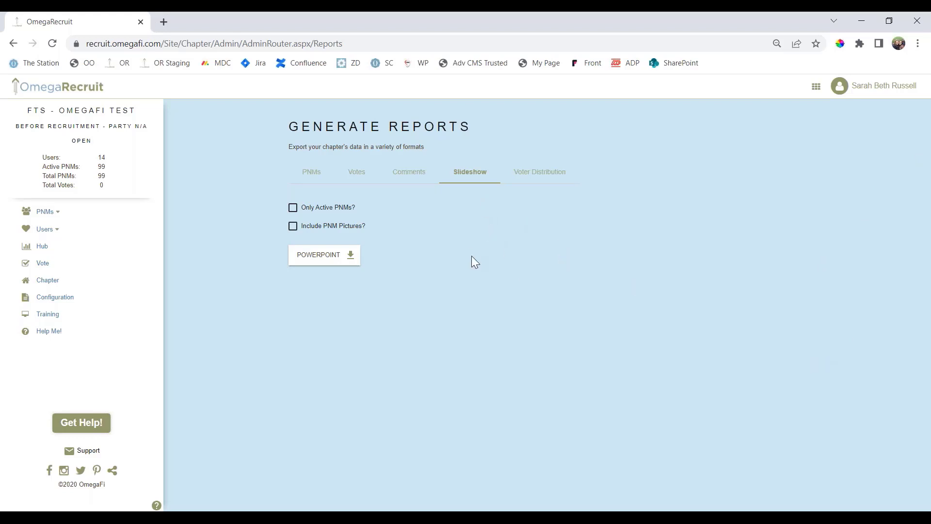
click(550, 179)
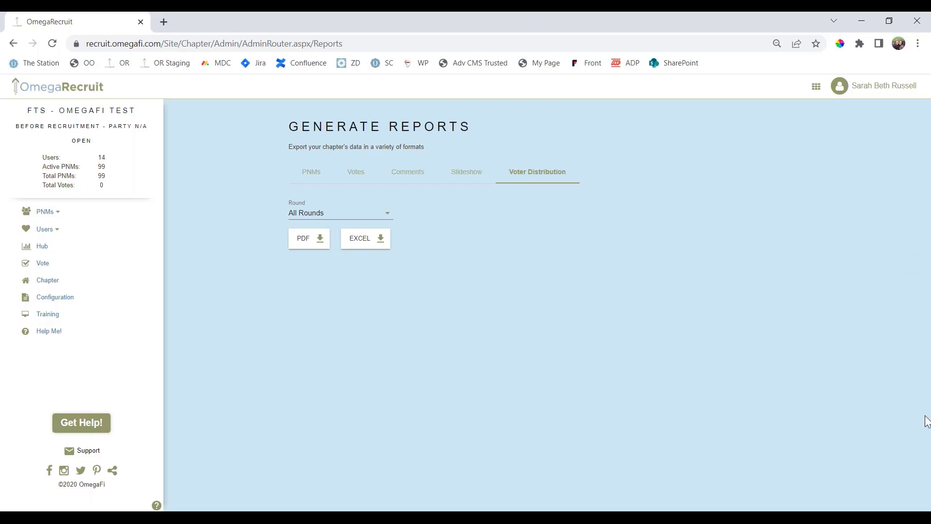
Open the user list and review each user's group, star, admin, restriction and login email options
click(45, 230)
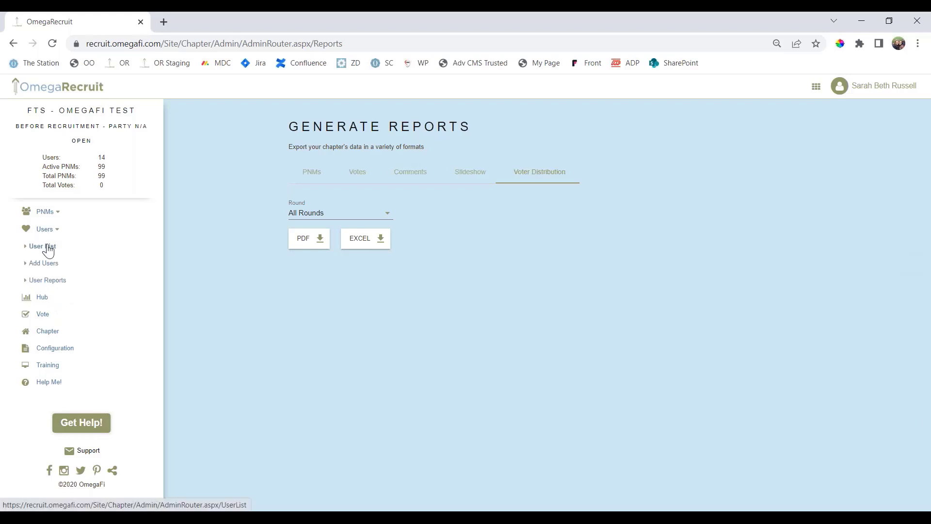
click(48, 247)
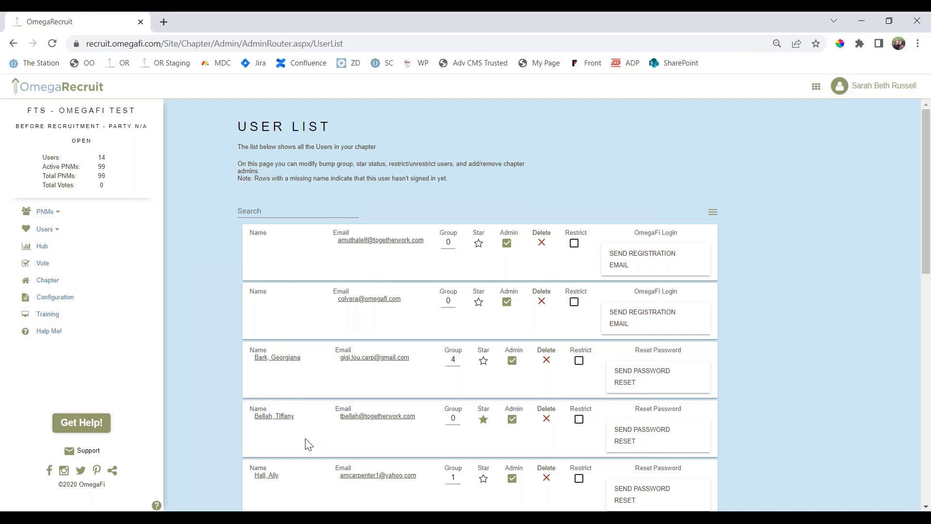
scroll(304, 443, down, 3)
click(478, 298)
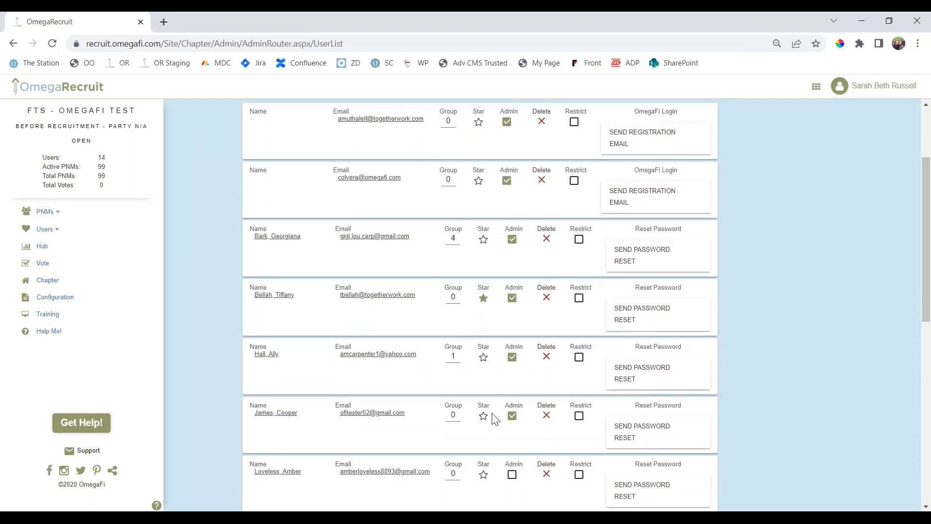
scroll(499, 454, down, 10)
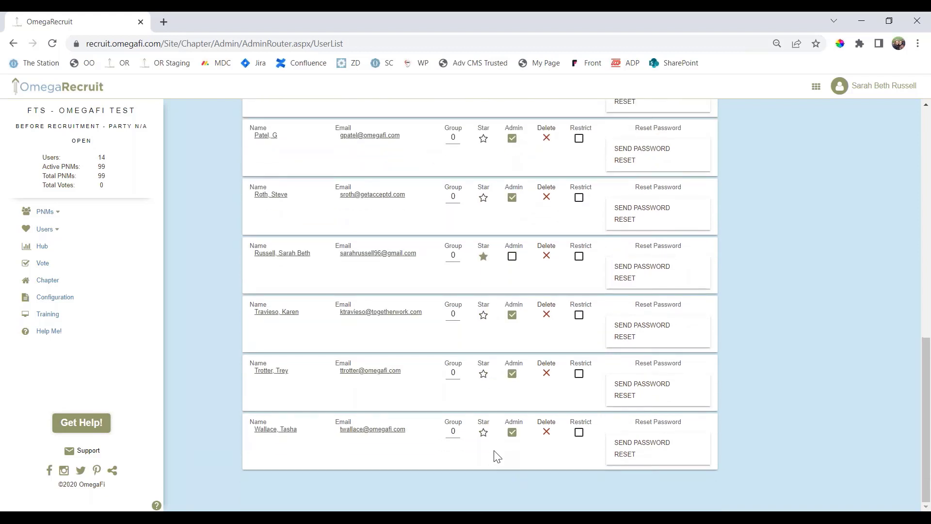
click(478, 373)
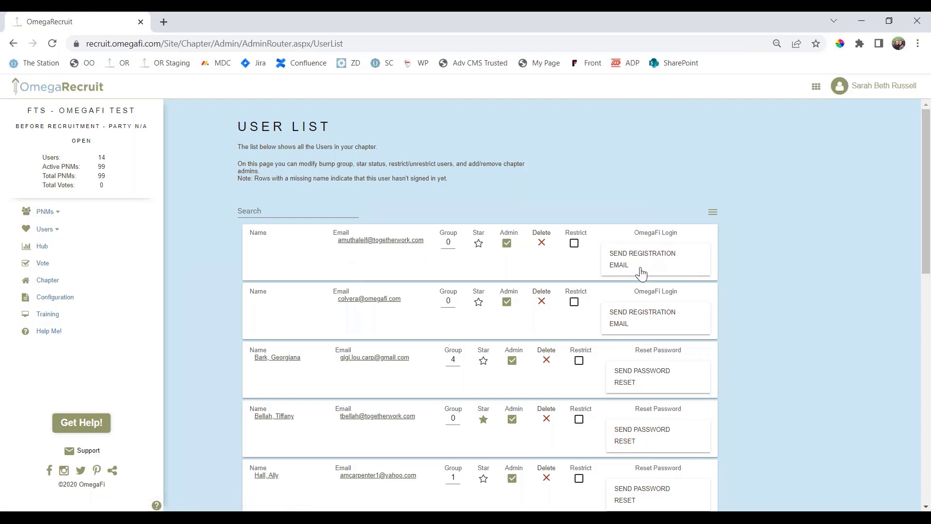
scroll(613, 287, down, 1)
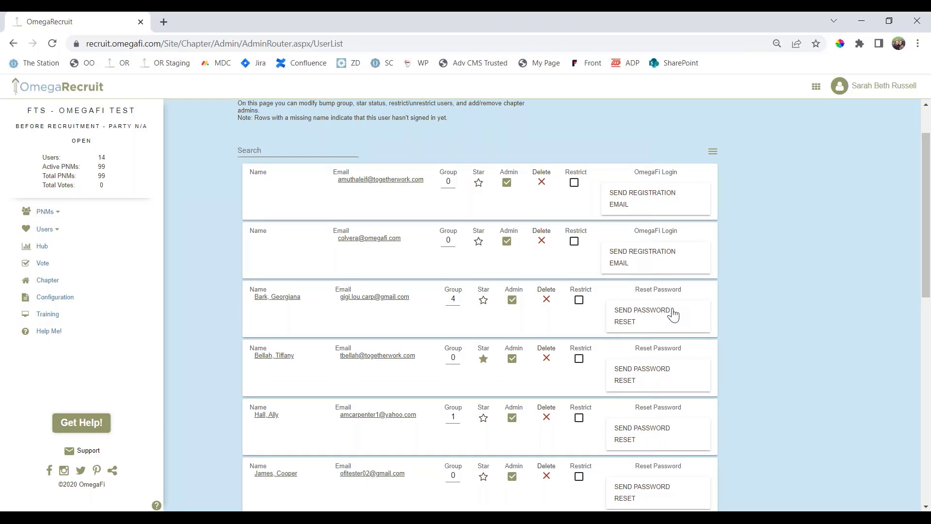
View the form for adding users by email or spreadsheet, and open the user reports page
click(44, 229)
click(45, 266)
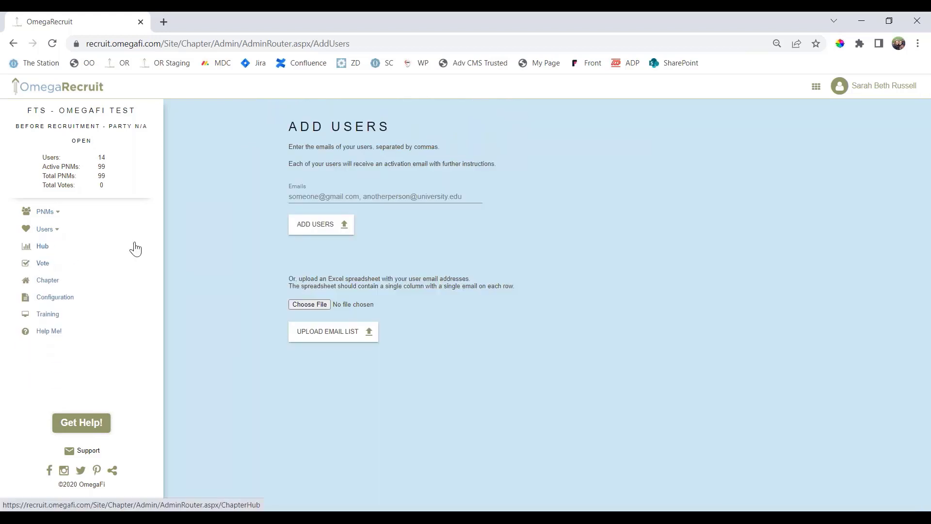
click(395, 198)
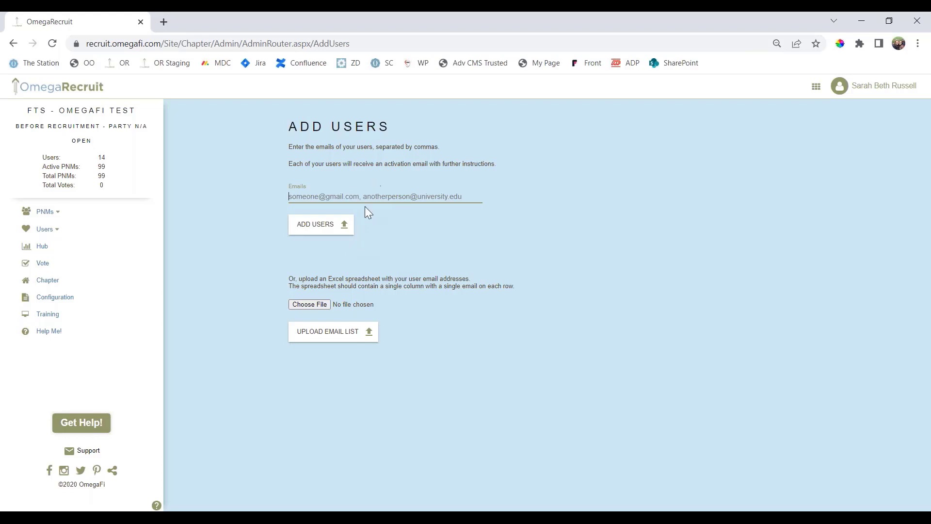
click(48, 232)
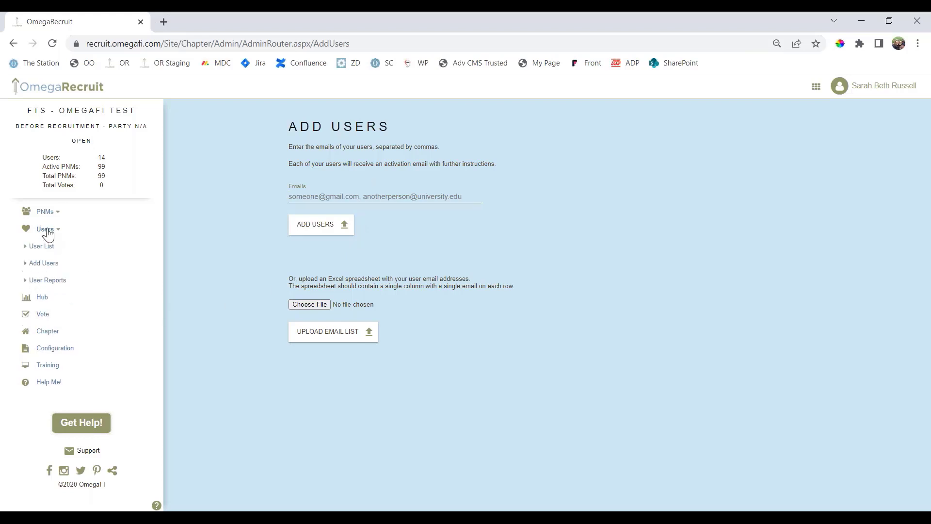
click(46, 281)
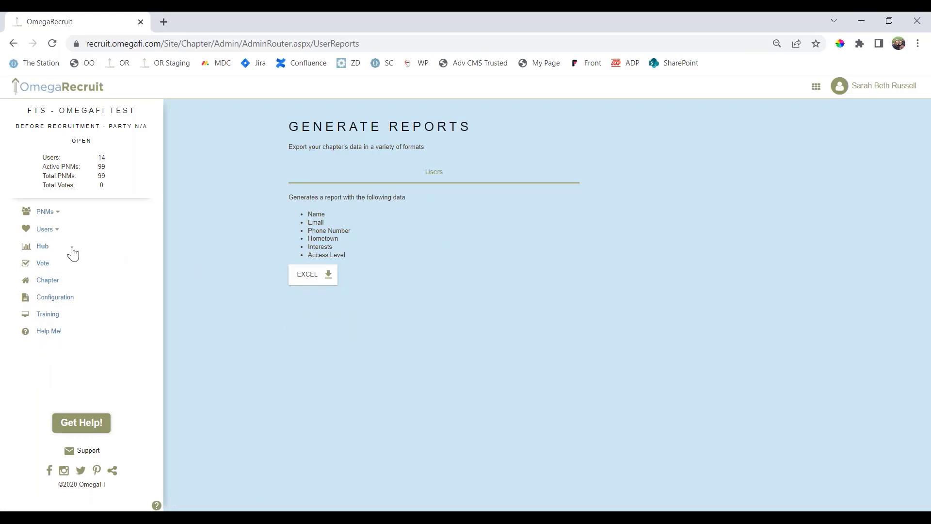
Open the record of the fourth user in the user list and look at the user's Open House votes
click(47, 230)
click(46, 247)
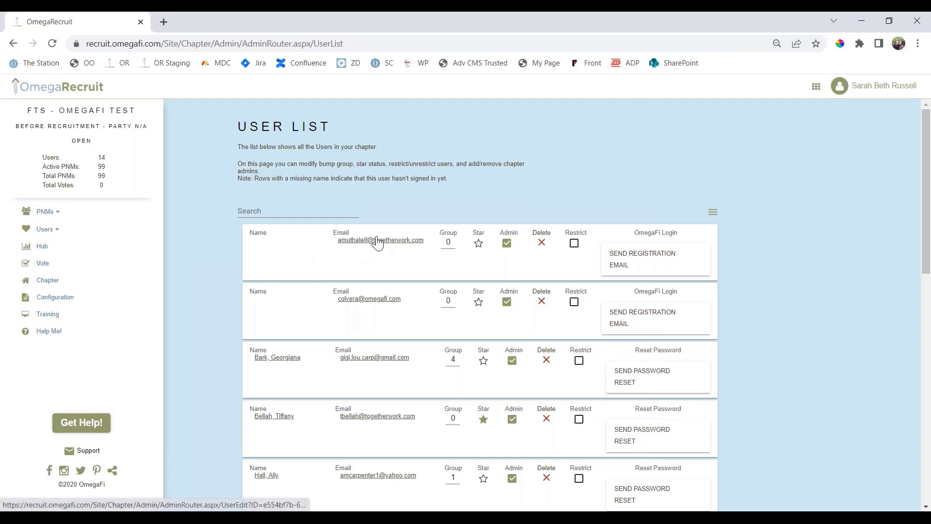
click(277, 417)
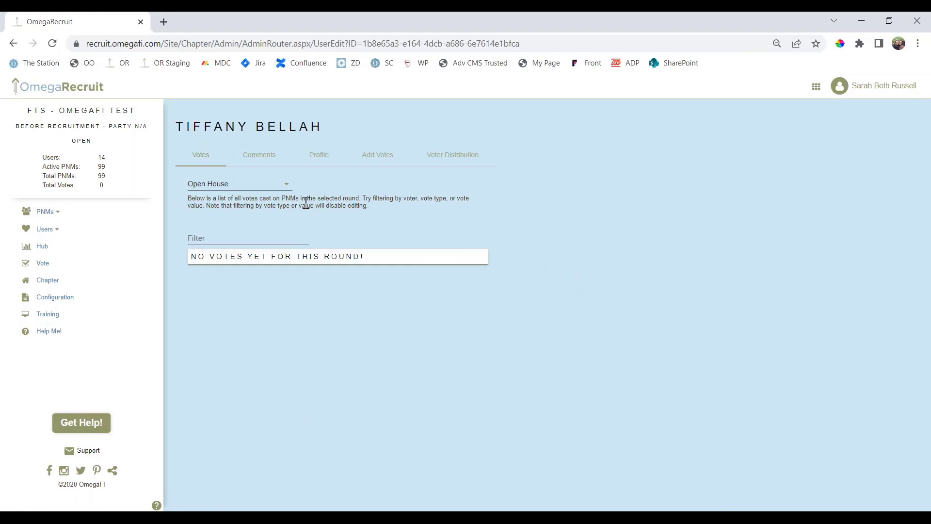
click(464, 160)
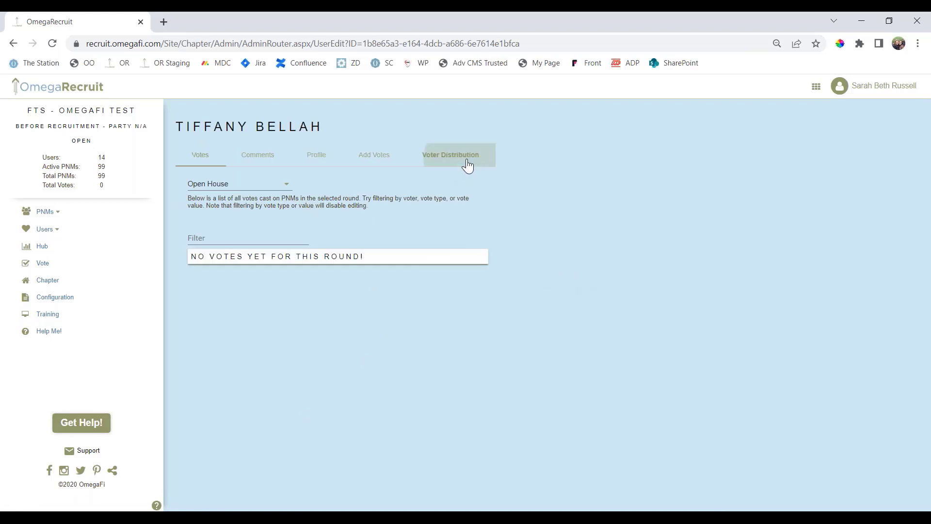
click(207, 165)
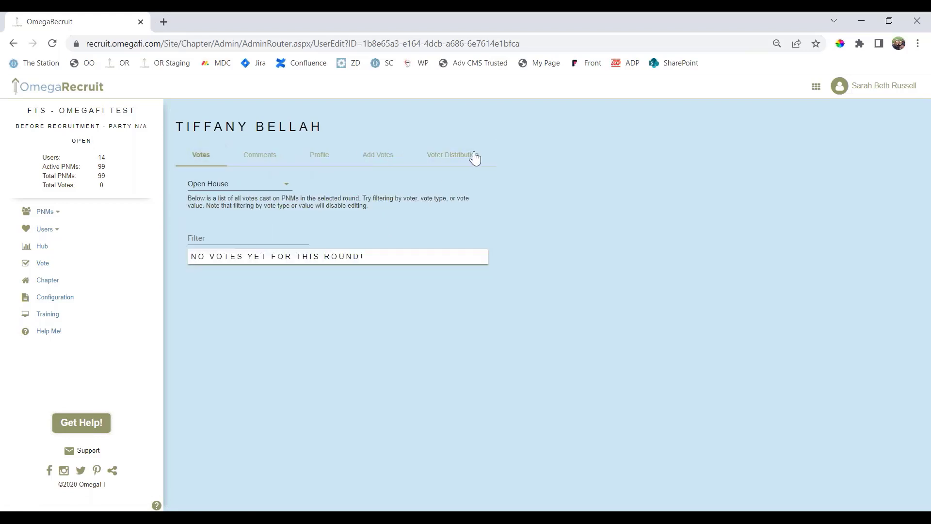
Open the Chapter Hub and show the data table behind the PNM Statuses v. Round chart
click(42, 247)
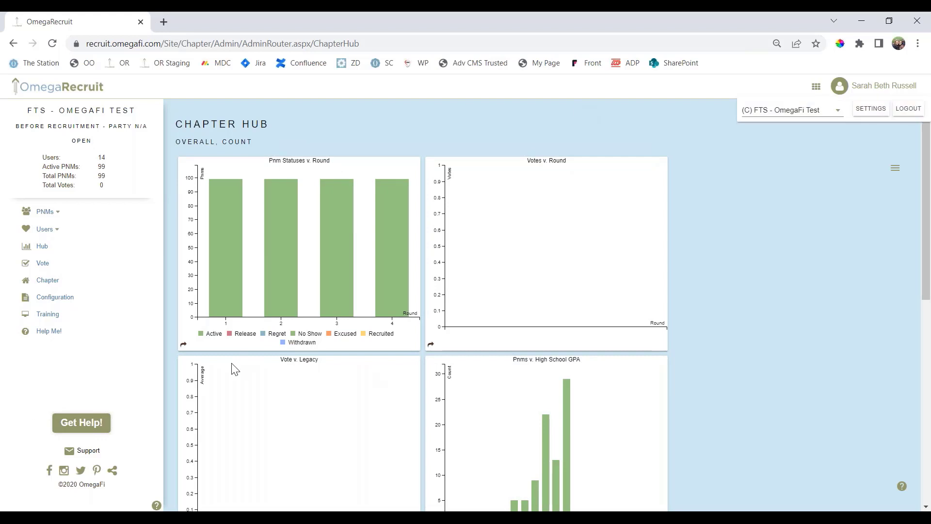
click(184, 347)
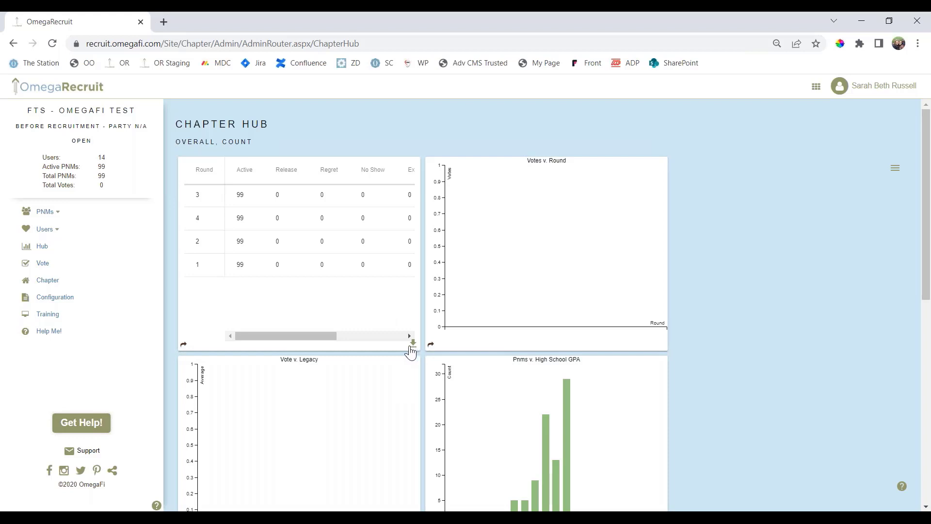
Return the PNM Statuses v. Round widget to its chart view and open the voting ballot page
click(184, 346)
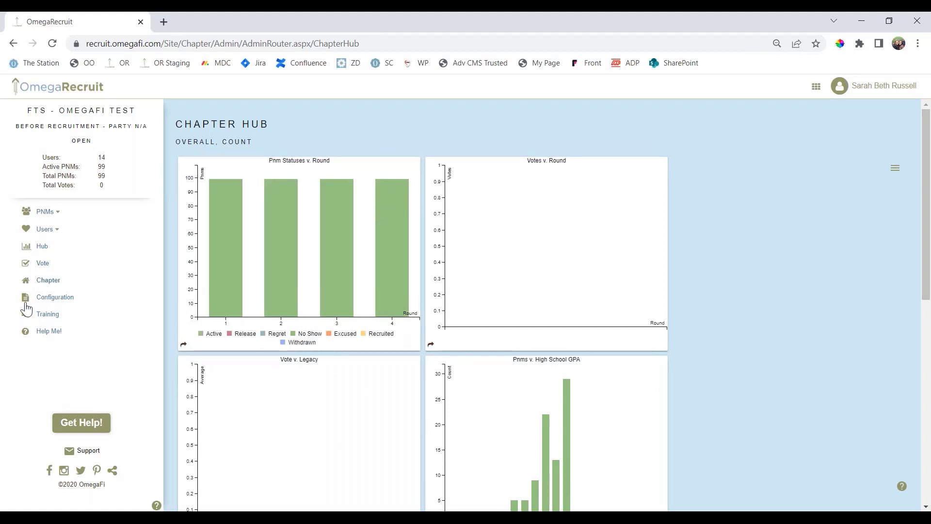
click(45, 267)
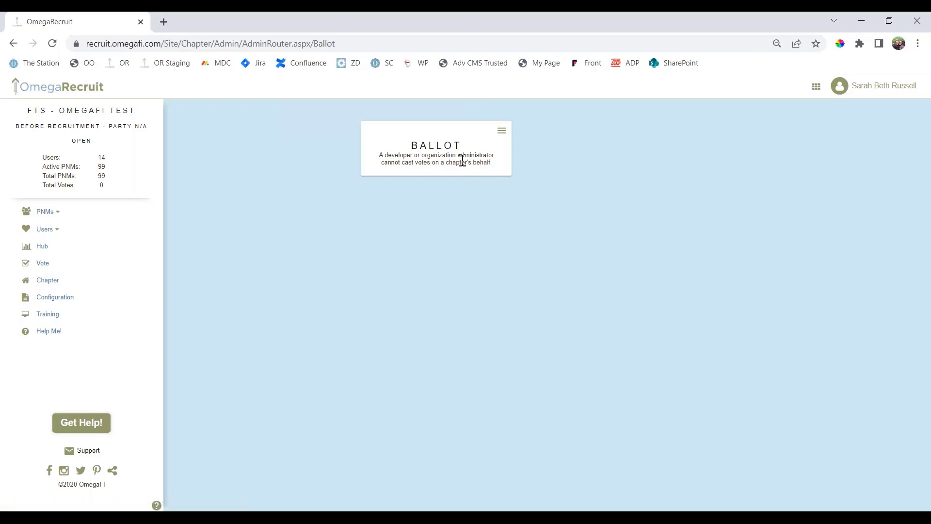
Advance the chapter from Before Recruitment to the Open House round, Party 1, with round status Open
click(52, 284)
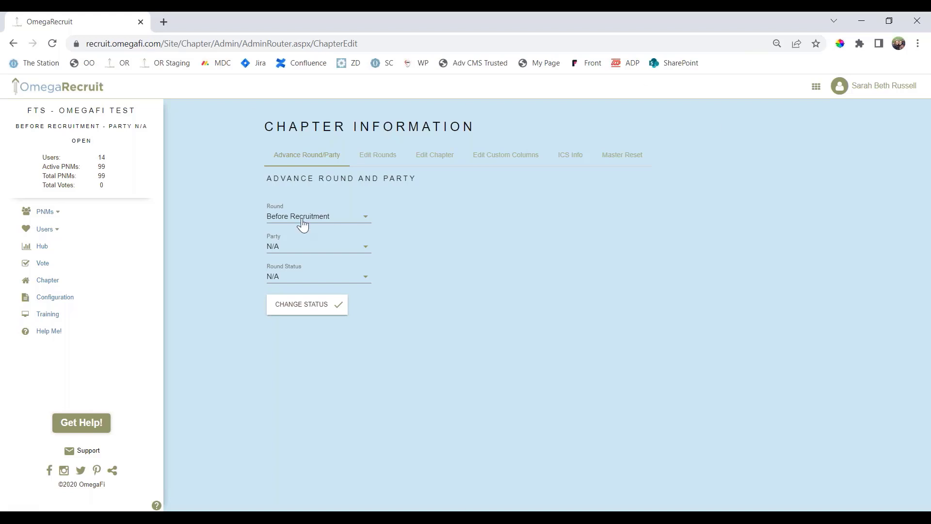
click(303, 223)
click(302, 240)
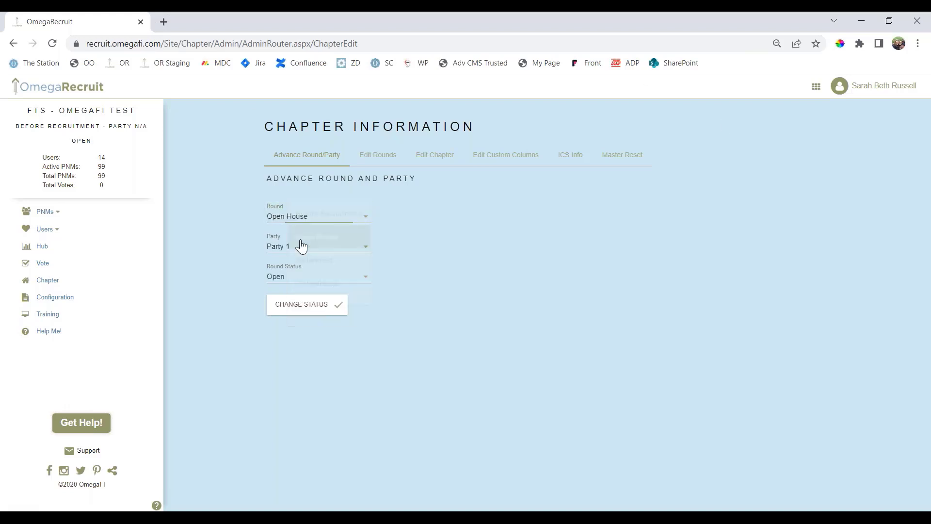
click(304, 295)
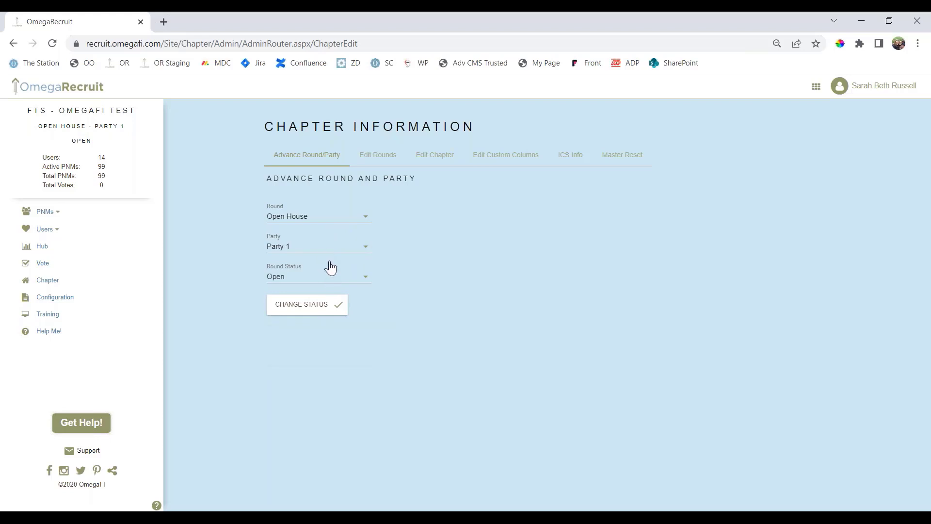
Try out Party 6 and the Closed round status for Open House, and set them back to Party 1 and Open
click(326, 247)
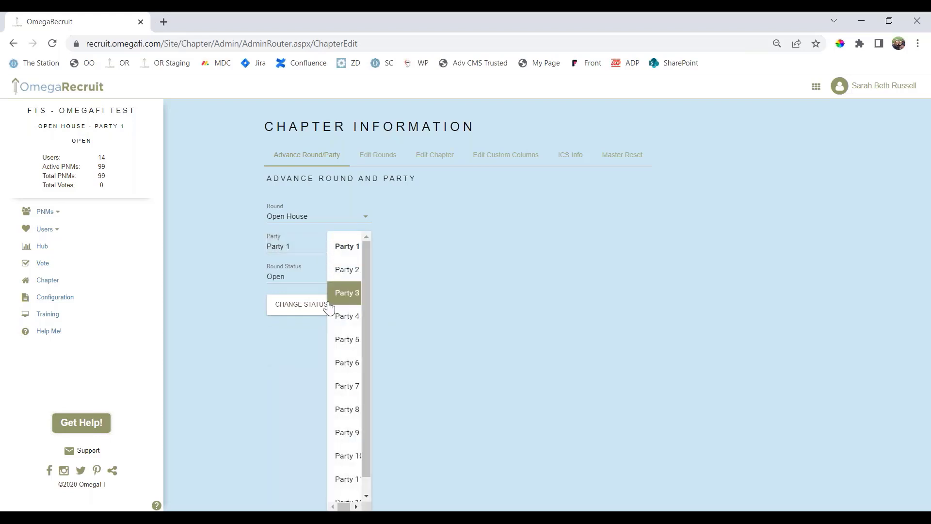
click(350, 368)
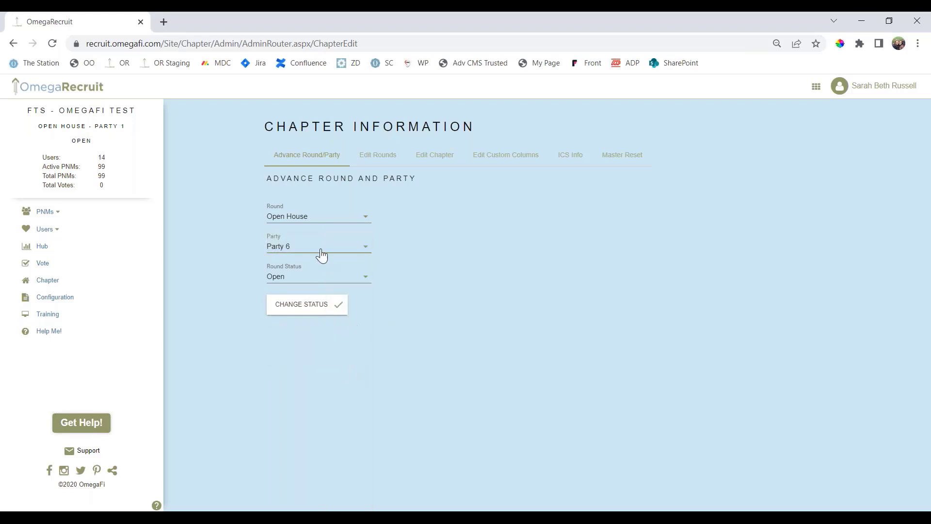
click(311, 281)
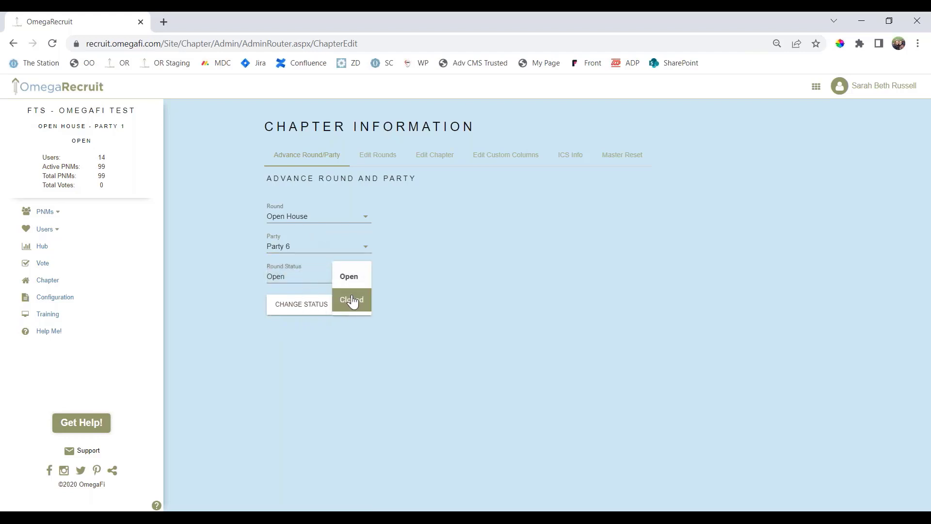
click(353, 301)
click(327, 271)
click(350, 276)
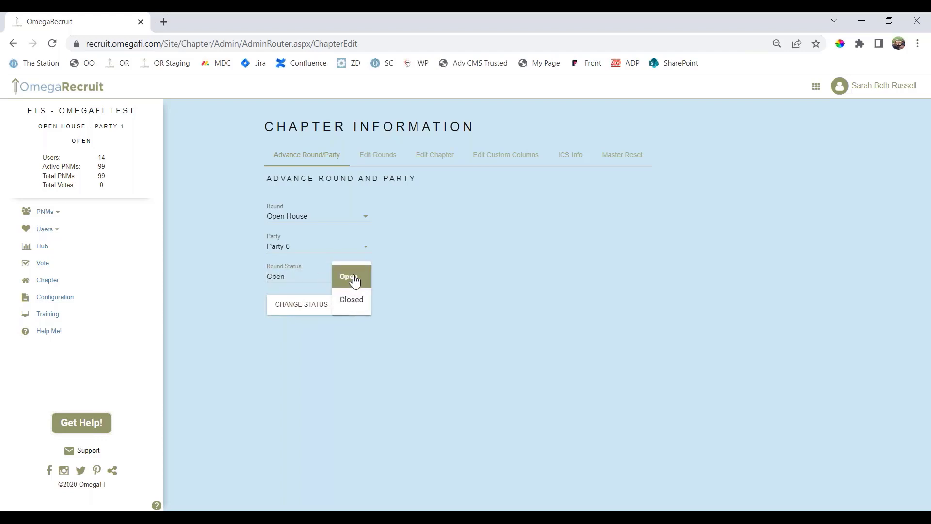
click(296, 247)
click(347, 243)
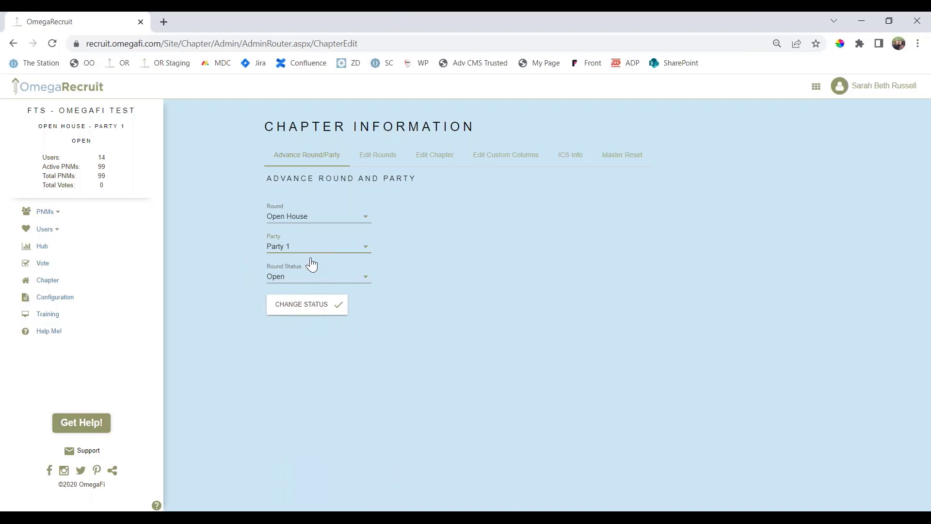
Switch the round selection to Before Recruitment and back to Open House, and save the status change
click(297, 214)
click(299, 217)
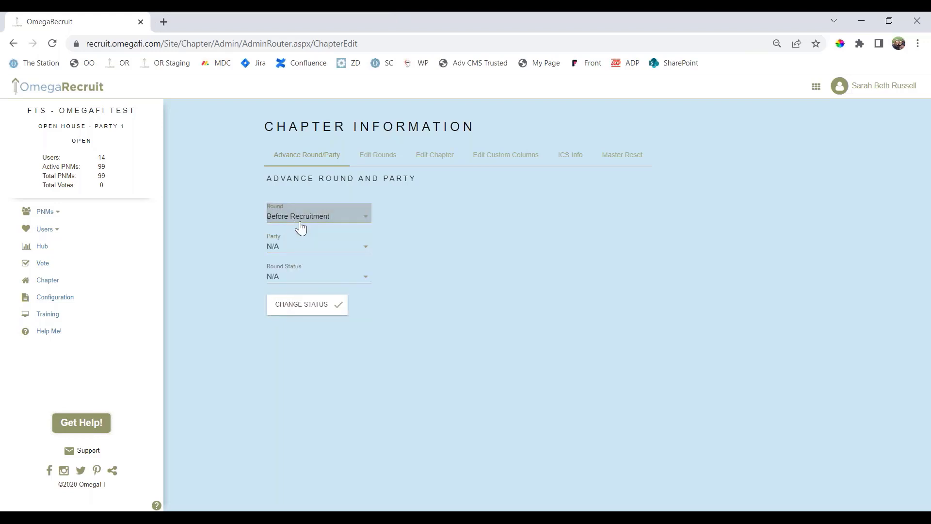
click(299, 221)
click(307, 240)
click(309, 309)
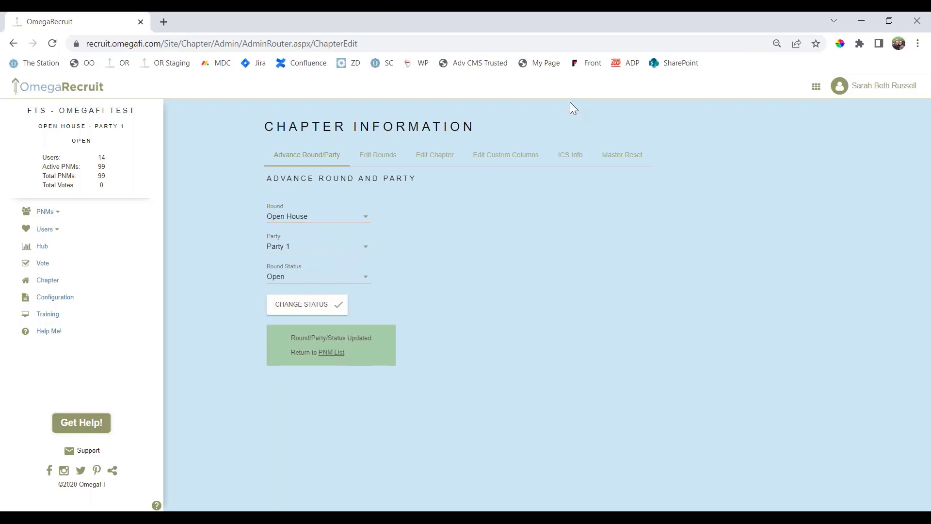
Review the chapter's rounds, its basic details and its custom column fields
click(393, 161)
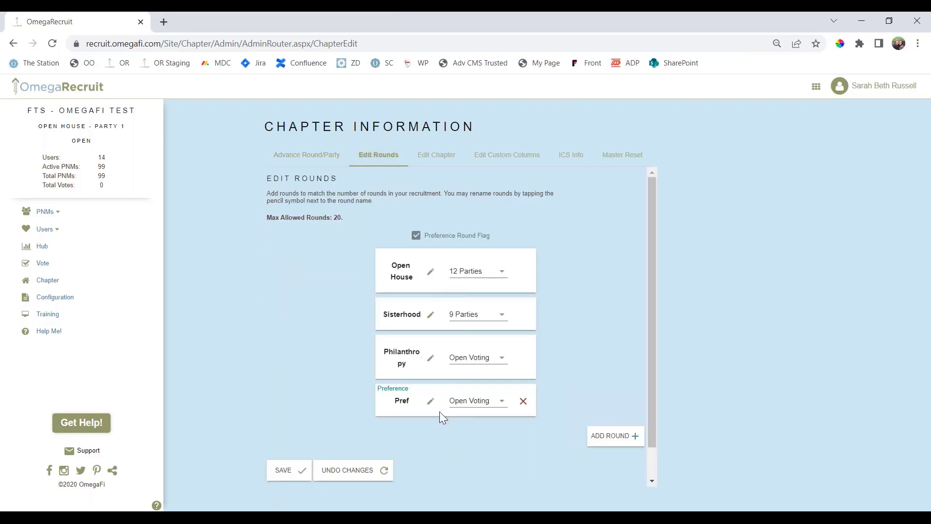
click(437, 165)
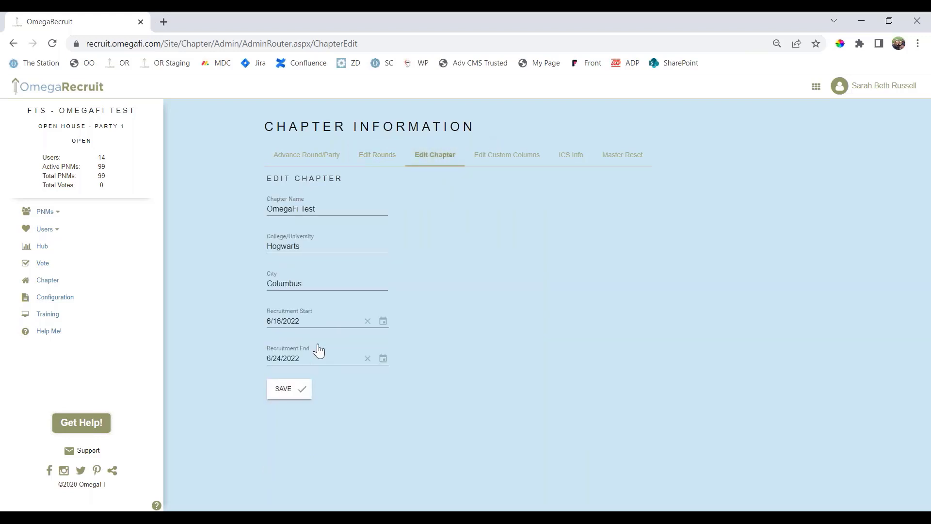
click(515, 160)
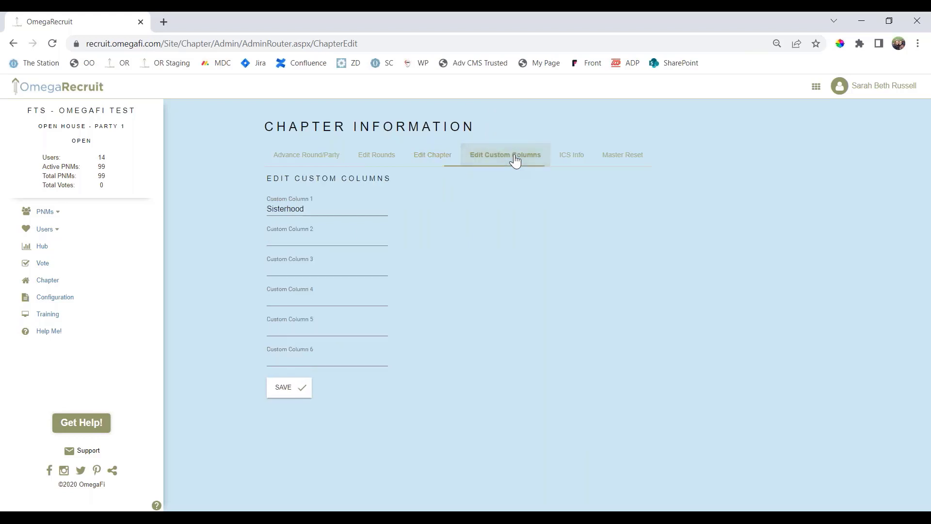
click(298, 208)
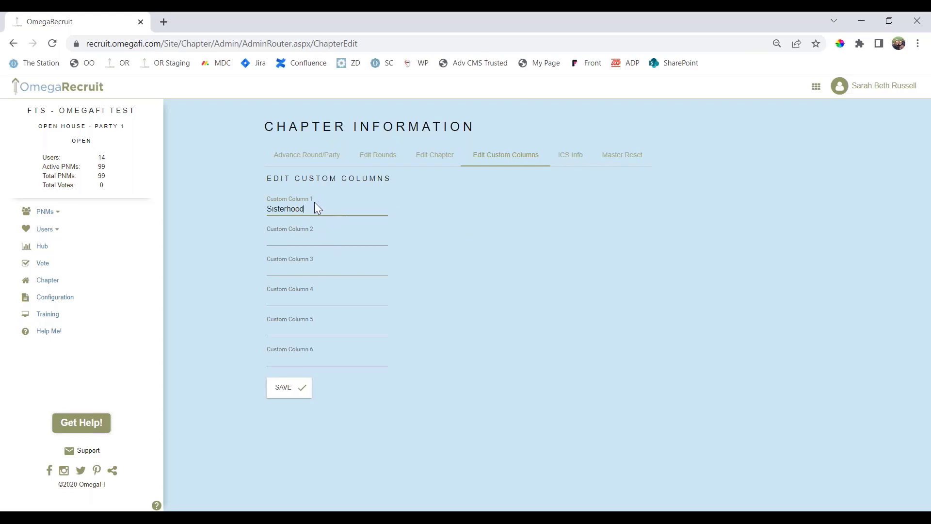
click(310, 225)
click(294, 273)
View the ICS connection info and the Master Reset explanation, highlighting the note about the User List
click(571, 160)
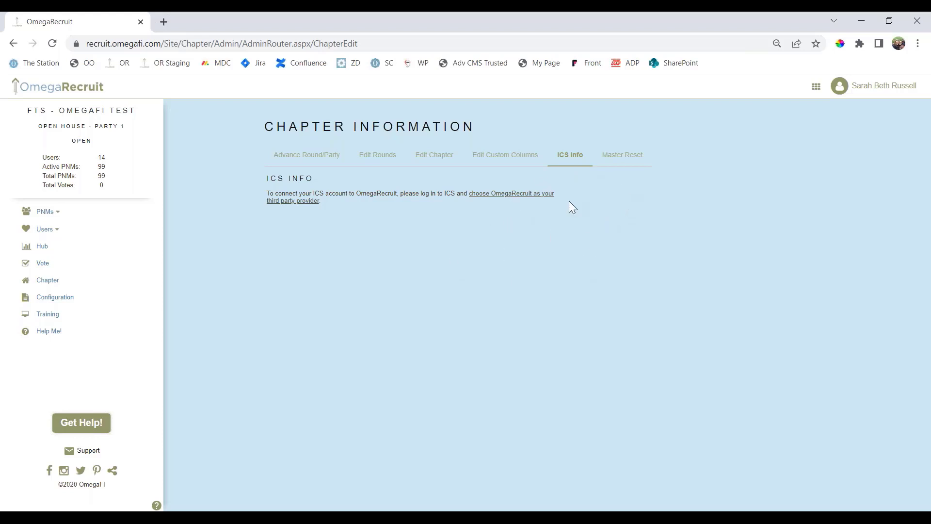
click(627, 170)
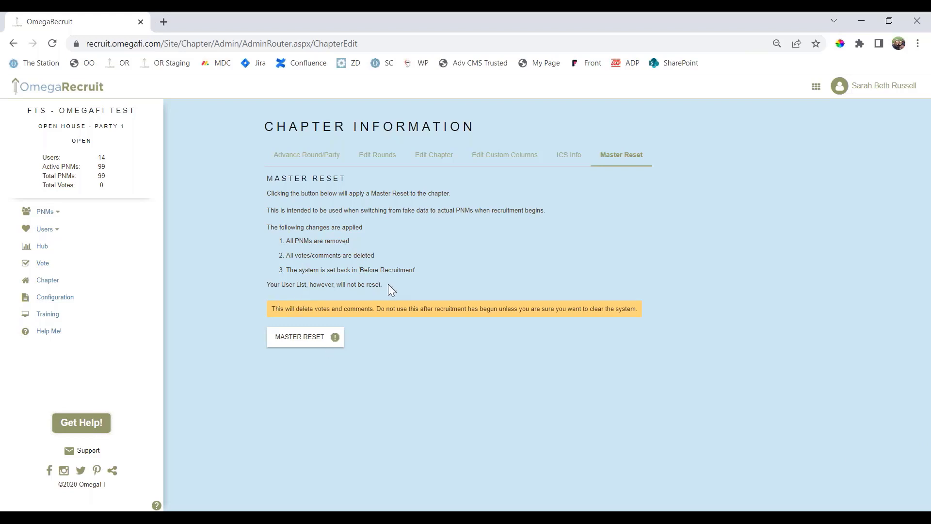
drag(388, 284, 287, 289)
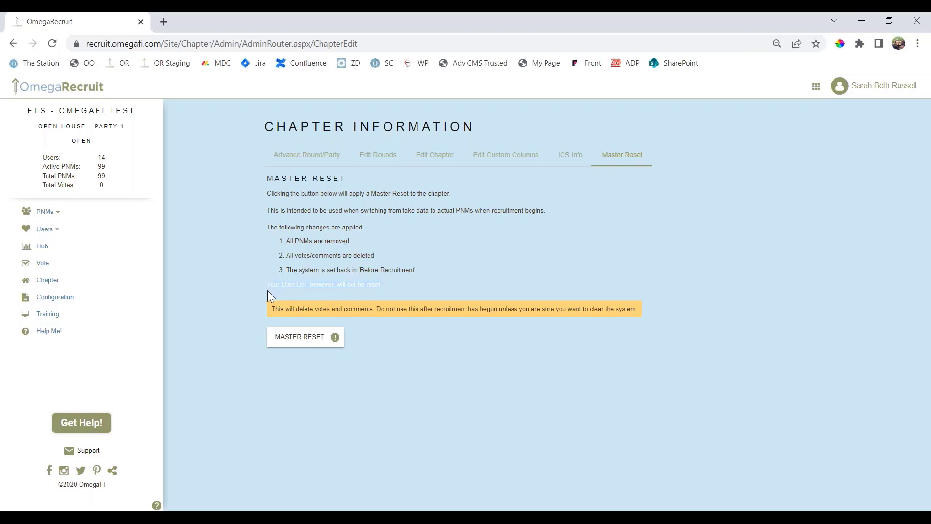
click(444, 369)
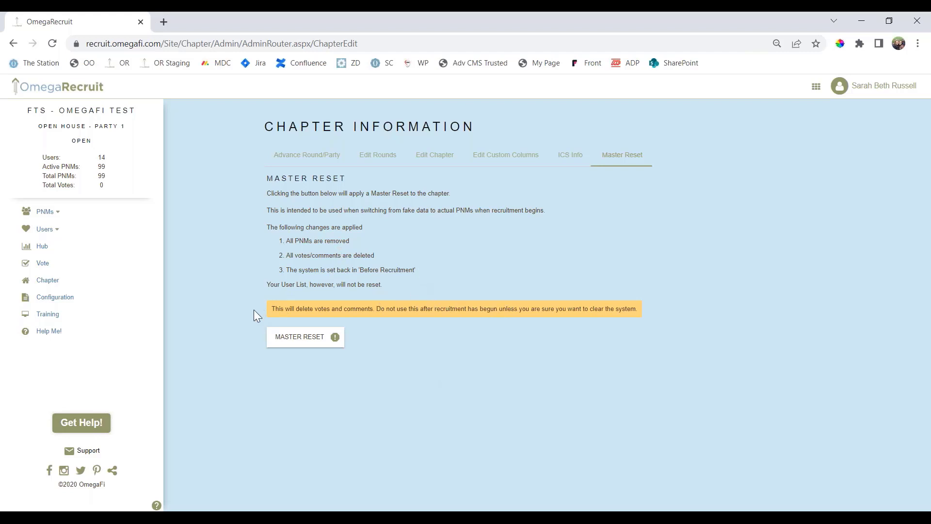
View the scoring configuration page and the administrator training guide, highlighting the guide's support email address
click(55, 299)
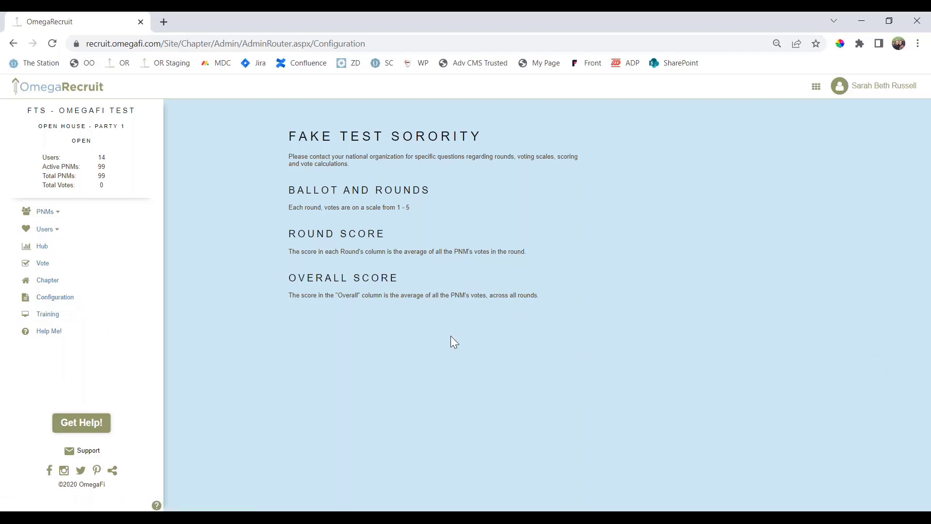
click(45, 319)
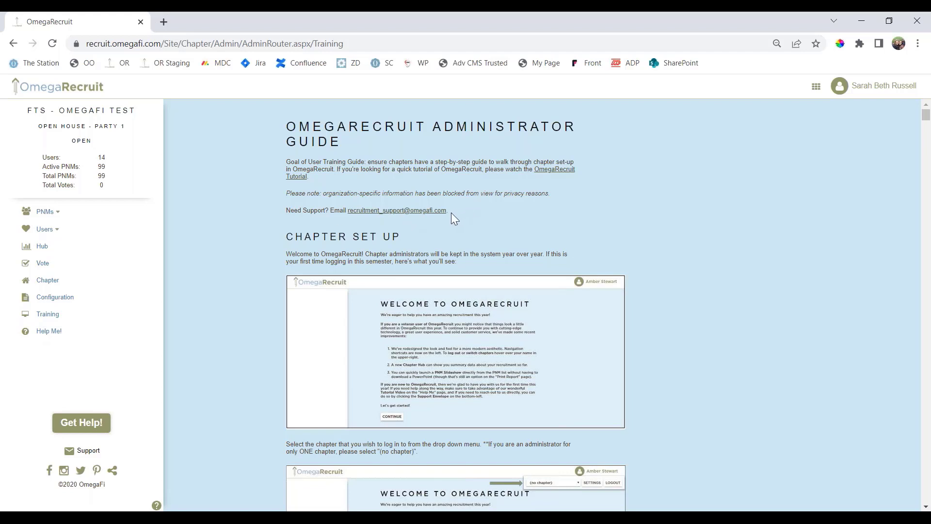
drag(447, 211, 372, 223)
scroll(615, 371, down, 5)
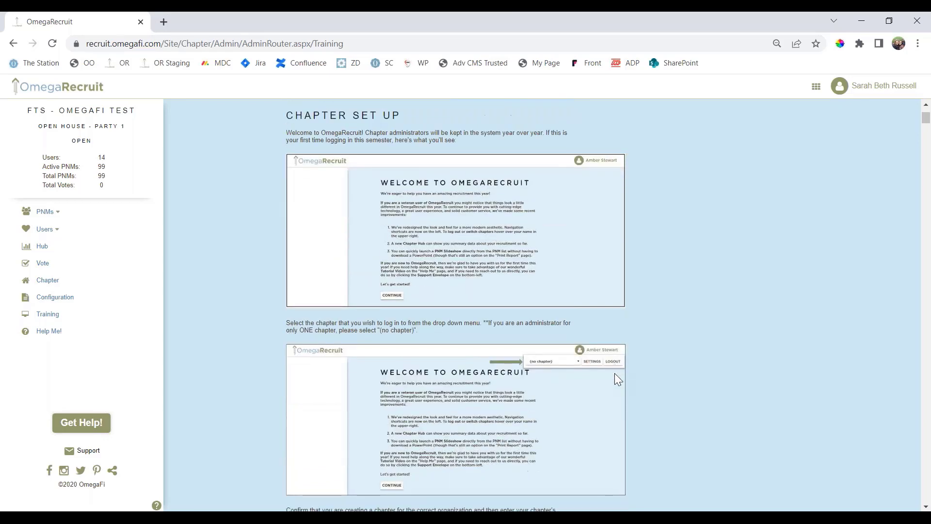
scroll(632, 379, up, 5)
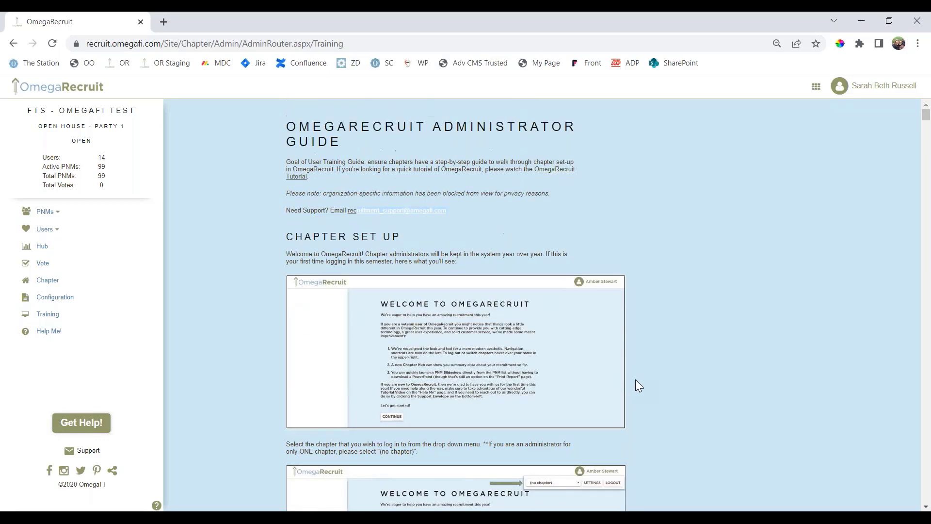
Search the FAQs for "pnm", look through the matching articles, and clear the search
click(42, 334)
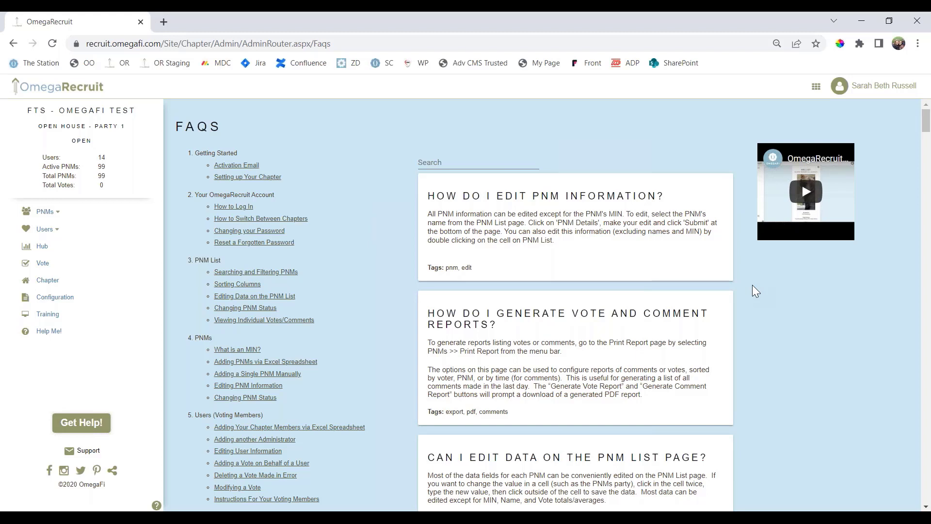
click(490, 159)
text(pnm)
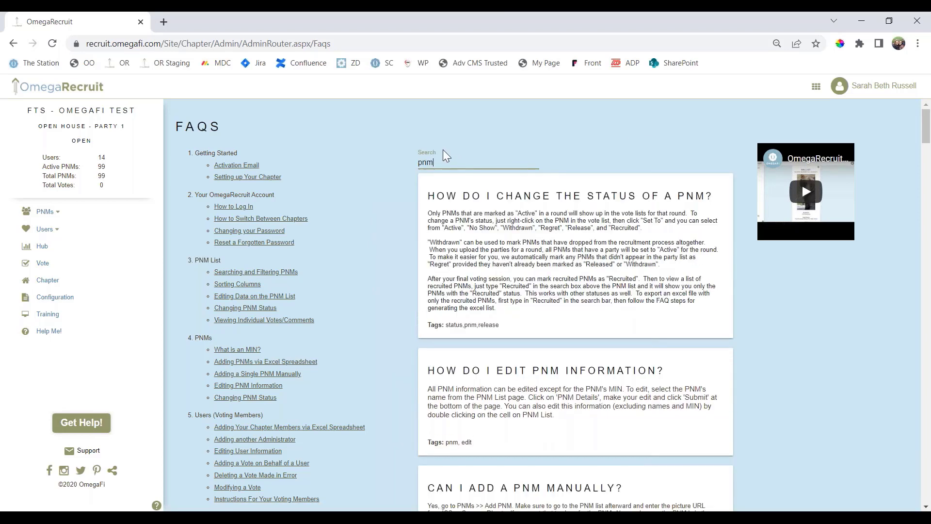
scroll(467, 149, down, 3)
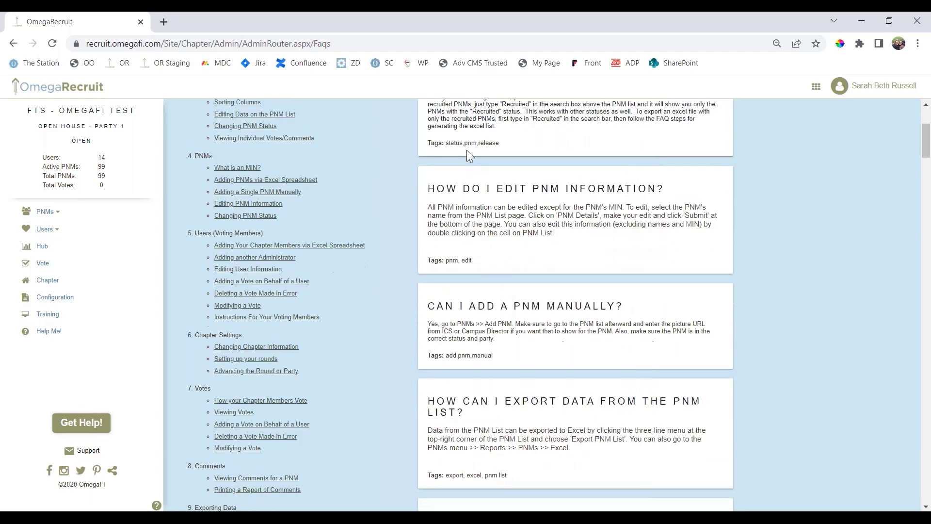
scroll(466, 150, down, 6)
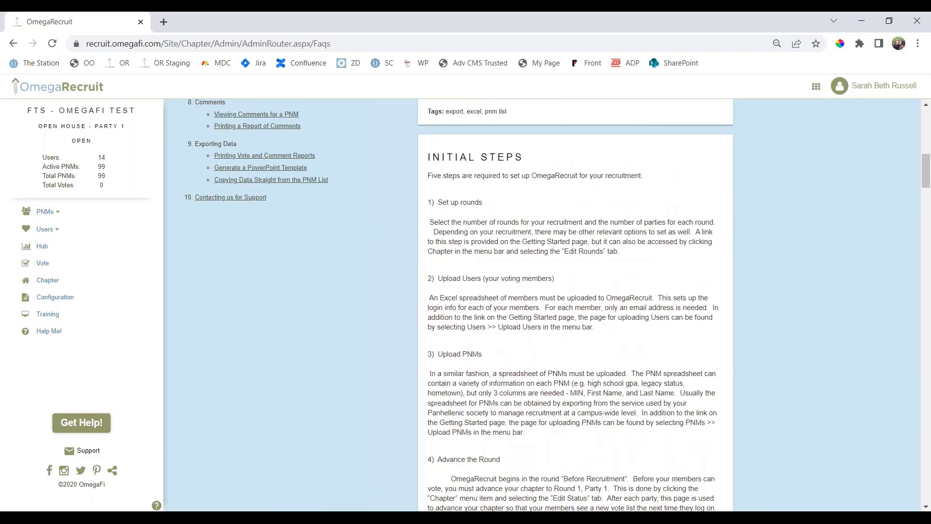
scroll(467, 155, up, 10)
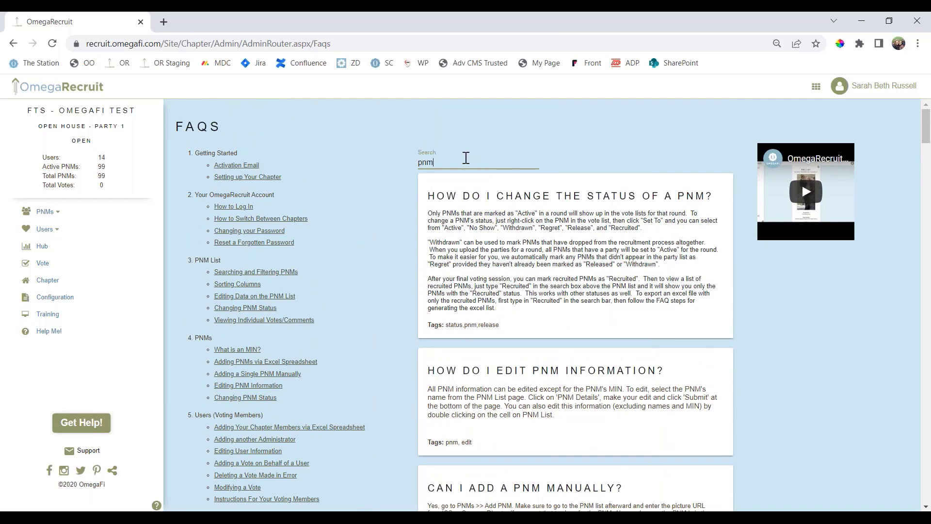
key(BackSpace)
key(BackSpace)
key(BackSpace)
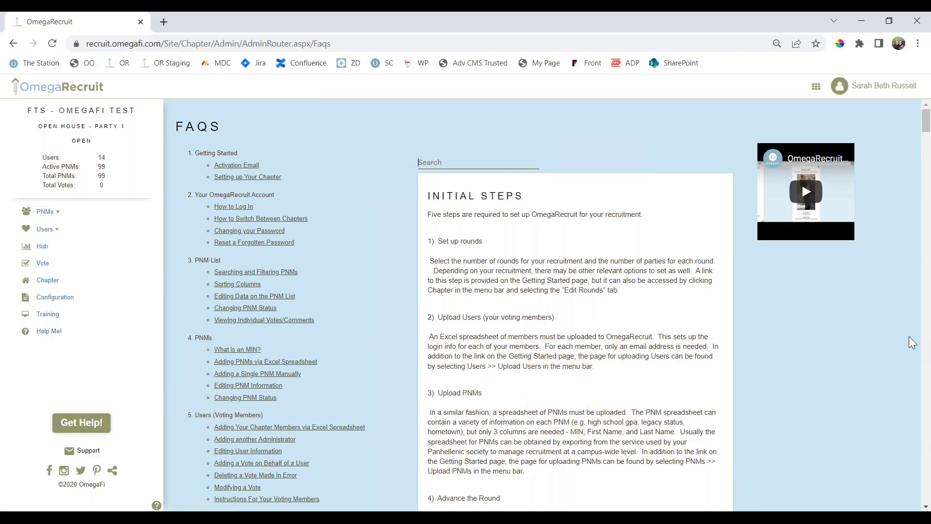
Open a new support request in the help center and choose Configuration & Settings as the issue
click(82, 423)
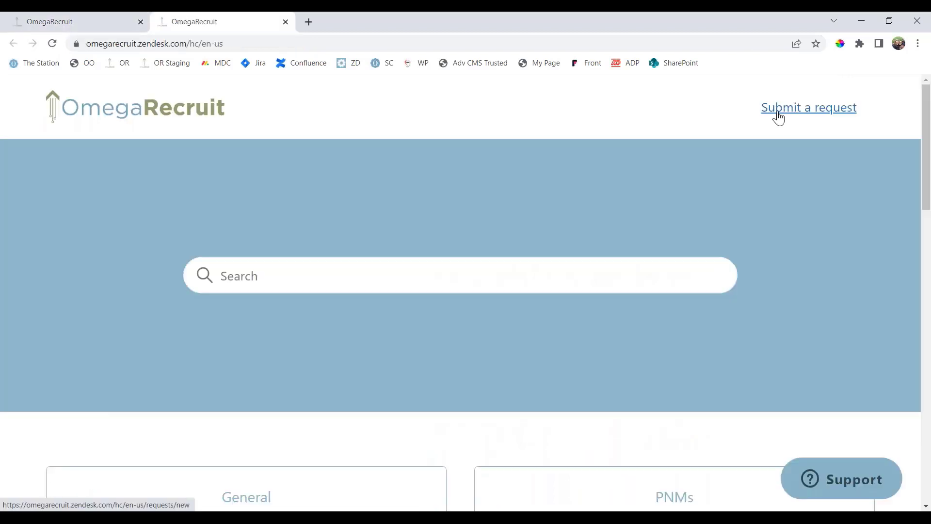
click(779, 118)
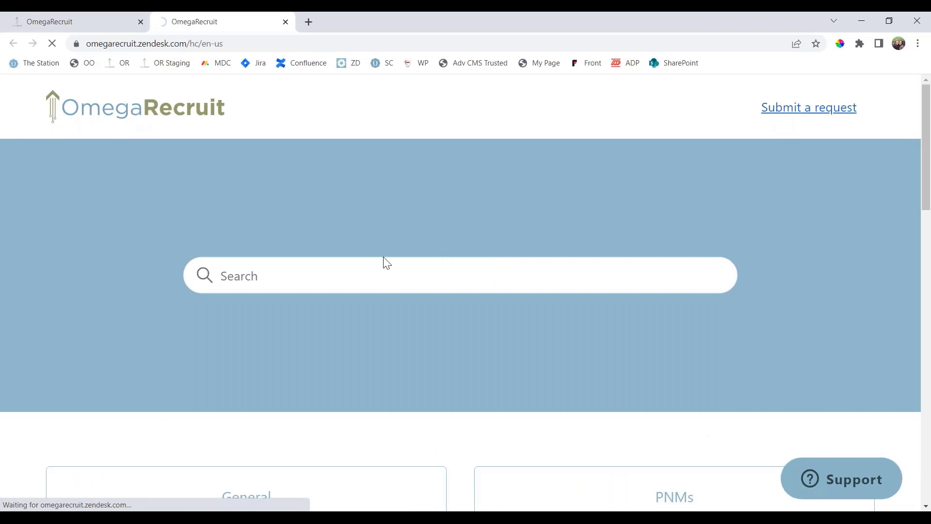
scroll(257, 320, down, 1)
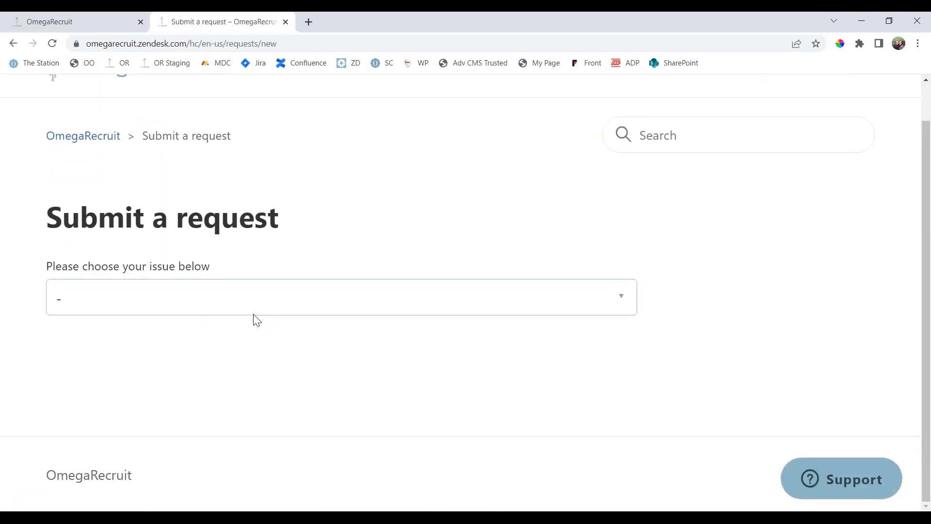
scroll(256, 320, up, 1)
scroll(256, 320, down, 1)
click(250, 299)
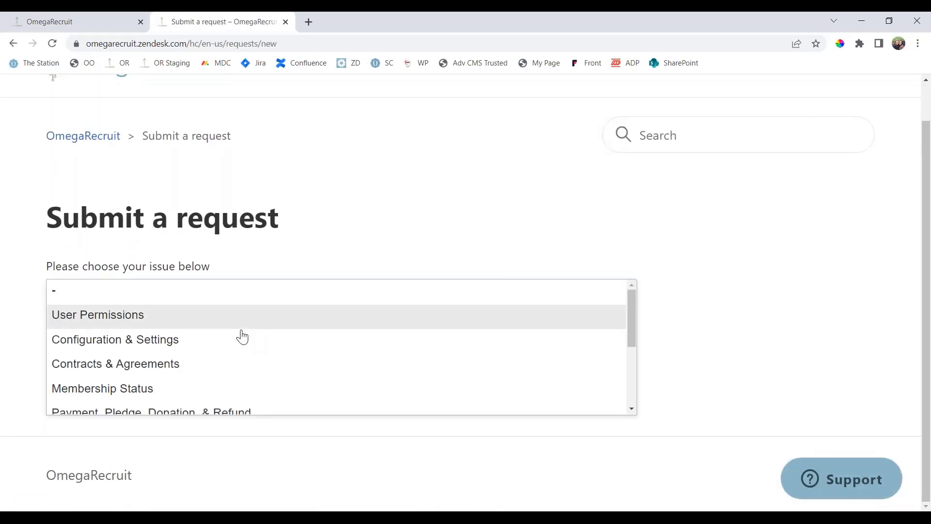
click(205, 349)
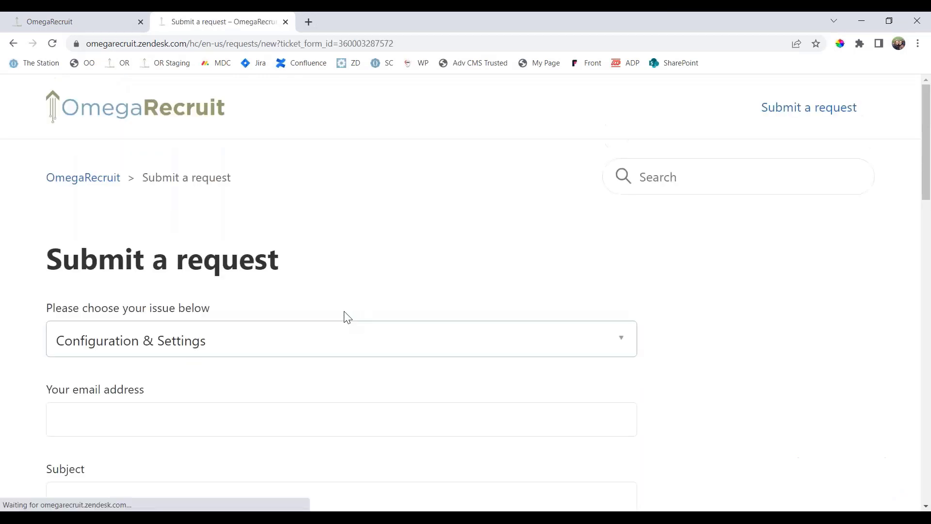
Examine the support request form's fields and the Request Priority options, and close the form without submitting it
scroll(347, 317, down, 7)
scroll(118, 116, down, 1)
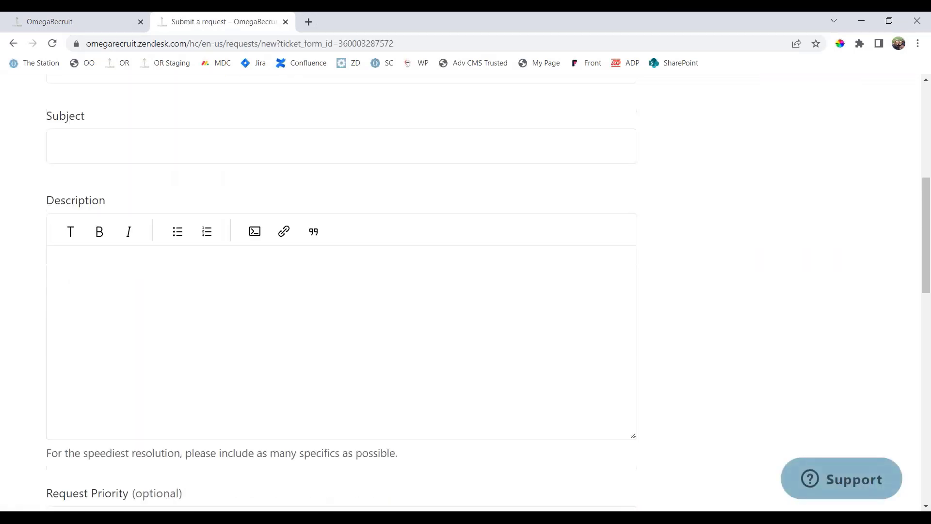
scroll(150, 310, down, 8)
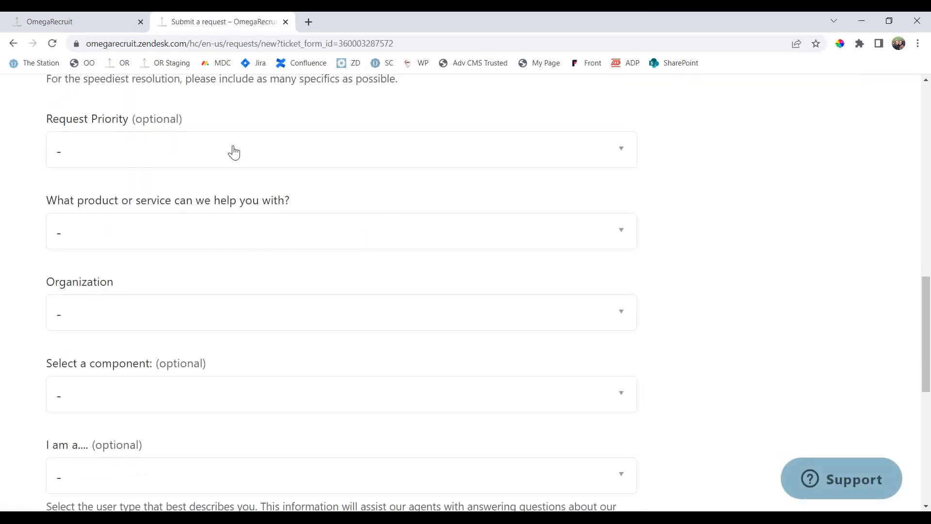
click(234, 152)
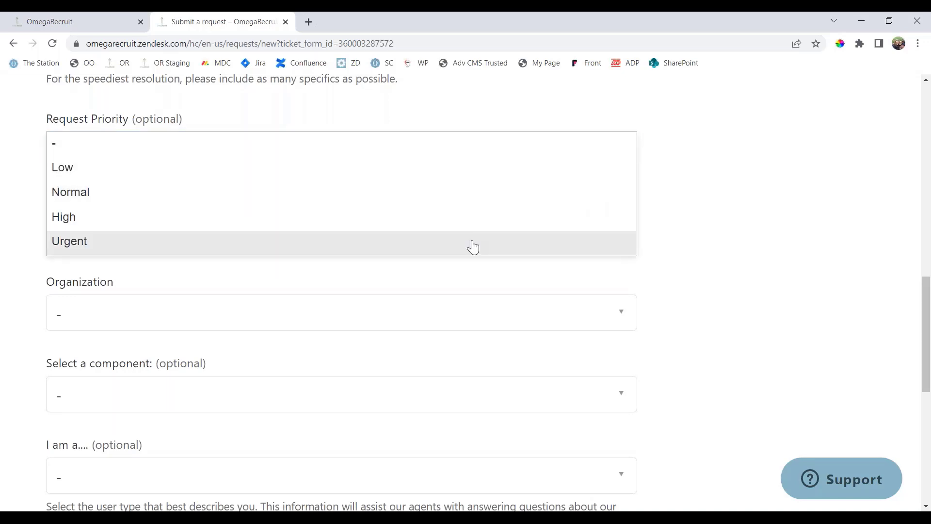
click(747, 209)
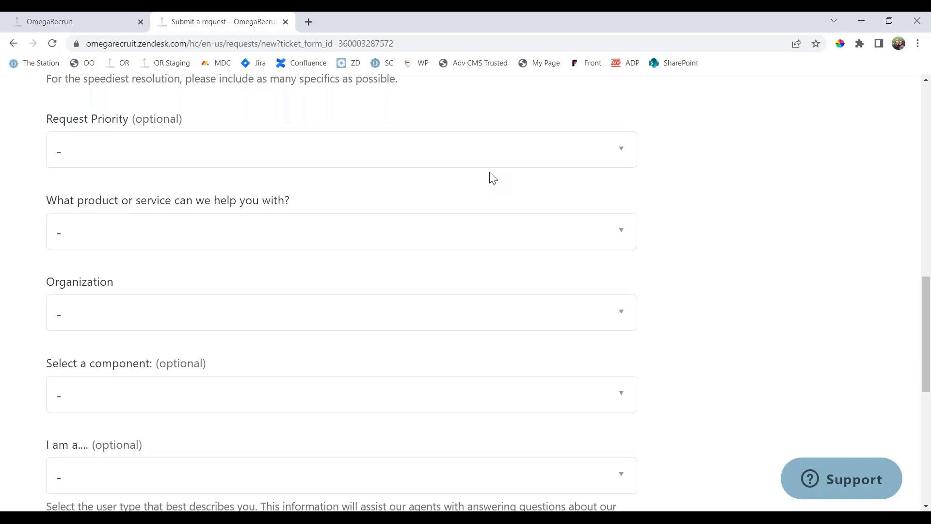
scroll(468, 385, down, 2)
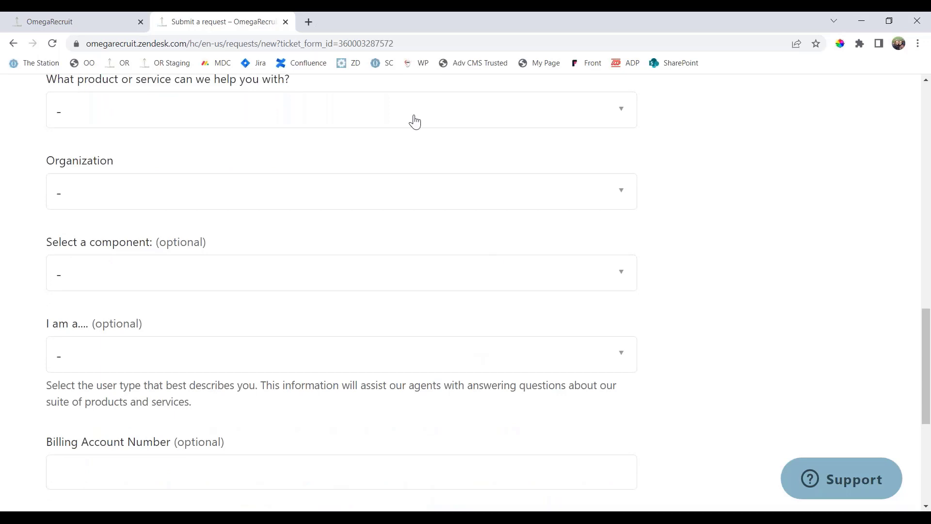
scroll(436, 189, up, 2)
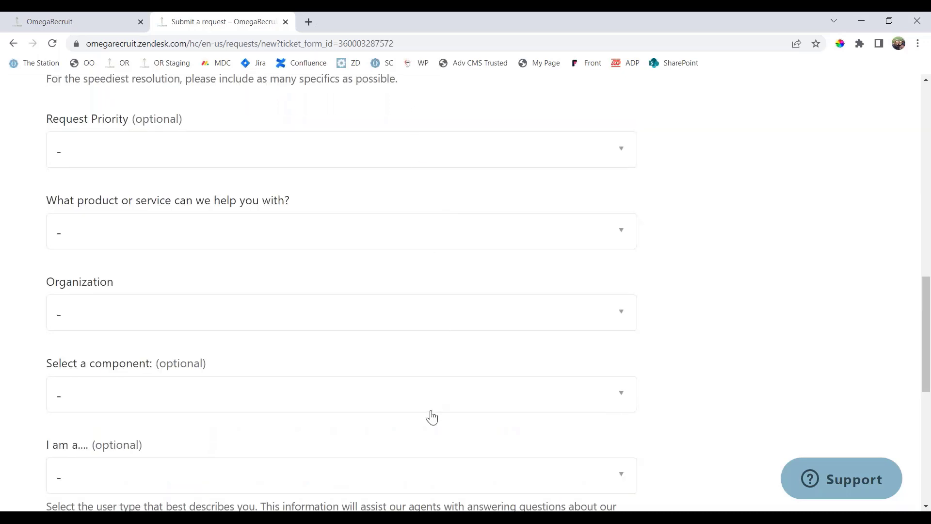
scroll(465, 282, down, 3)
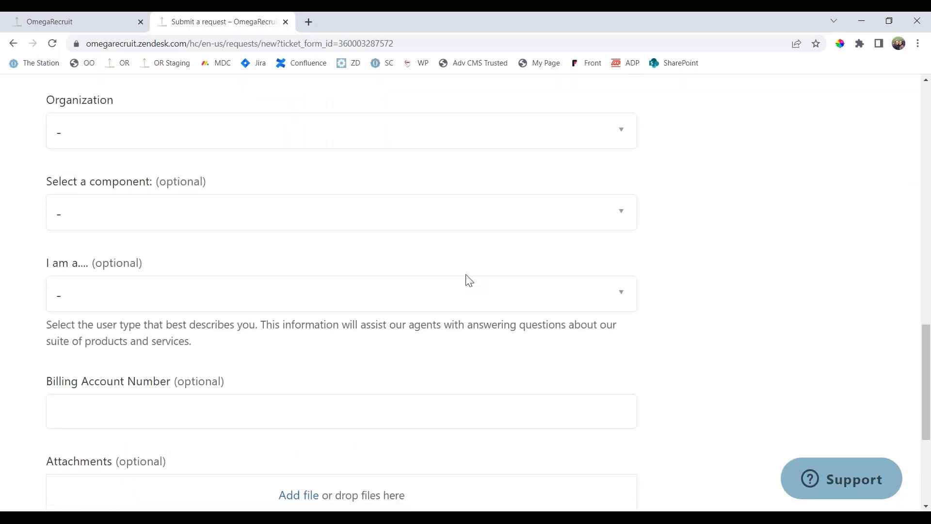
scroll(469, 280, up, 1)
scroll(467, 278, down, 2)
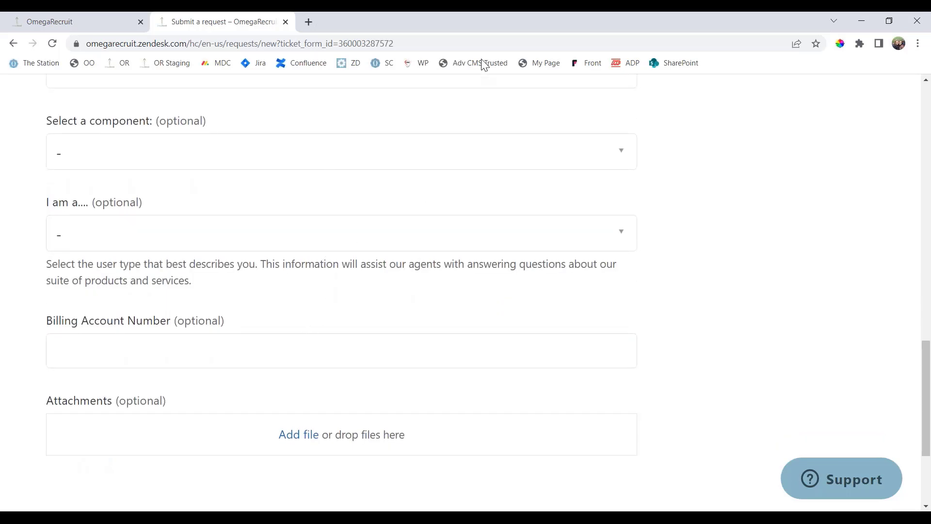
scroll(150, 257, down, 3)
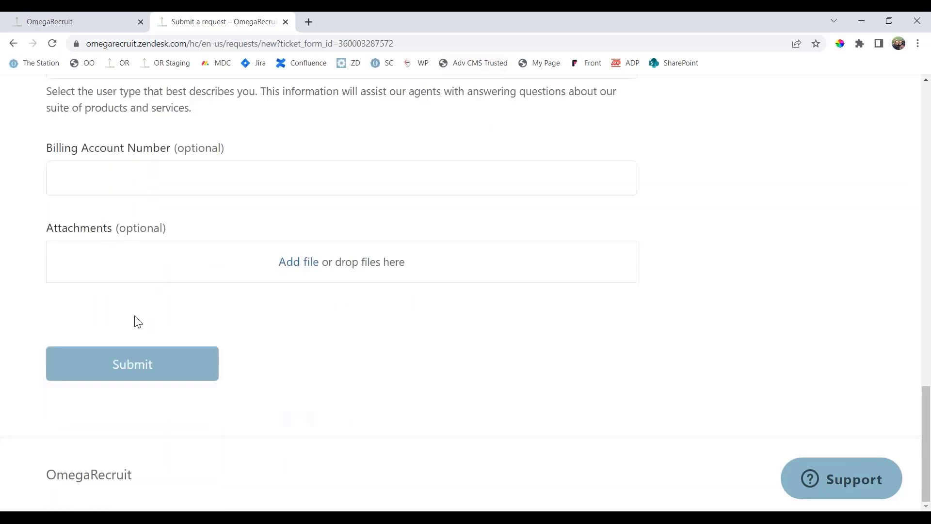
scroll(486, 321, up, 1)
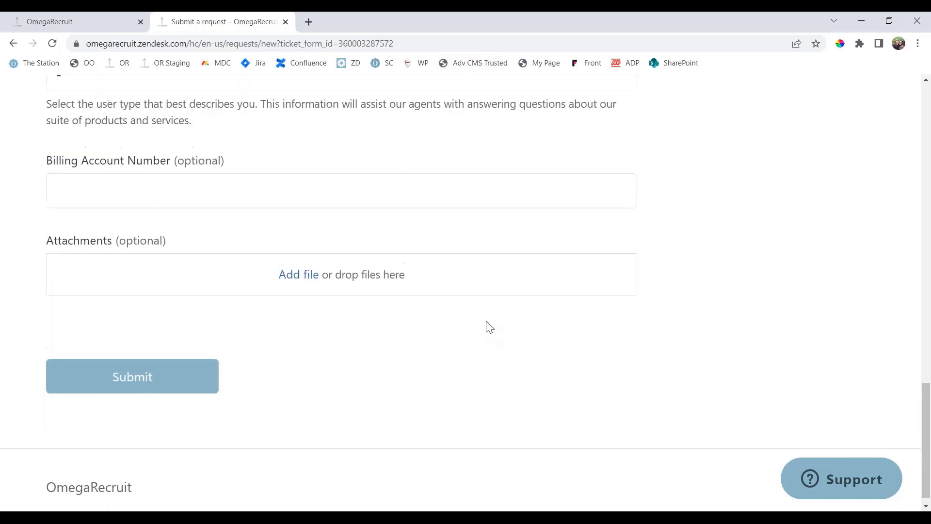
scroll(489, 326, up, 15)
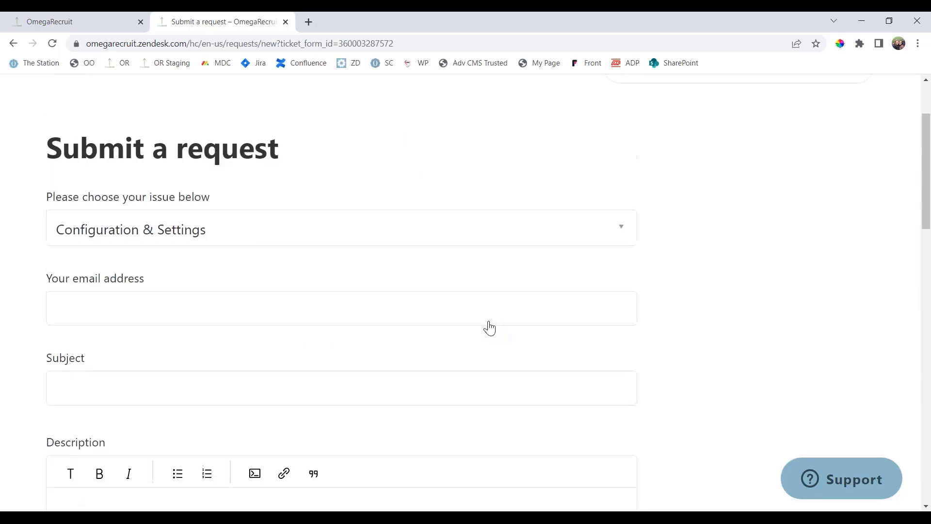
scroll(489, 326, up, 3)
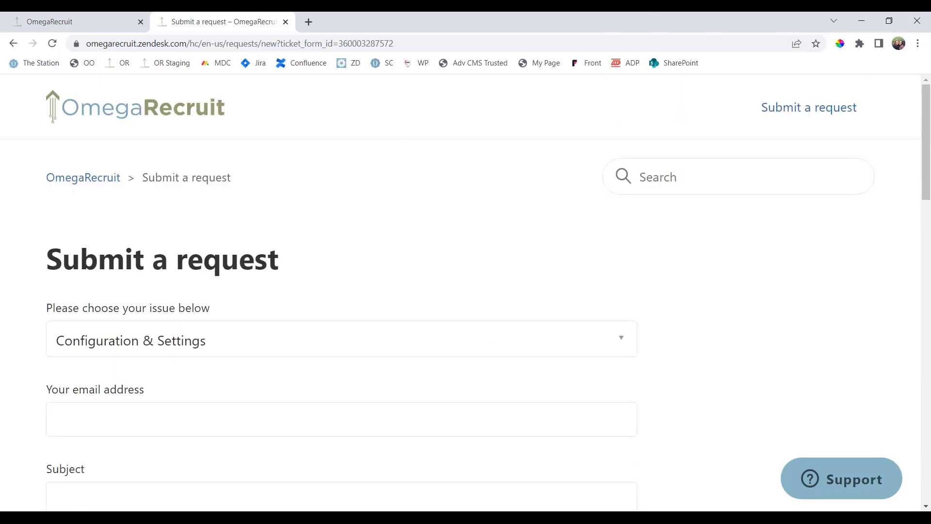
click(286, 22)
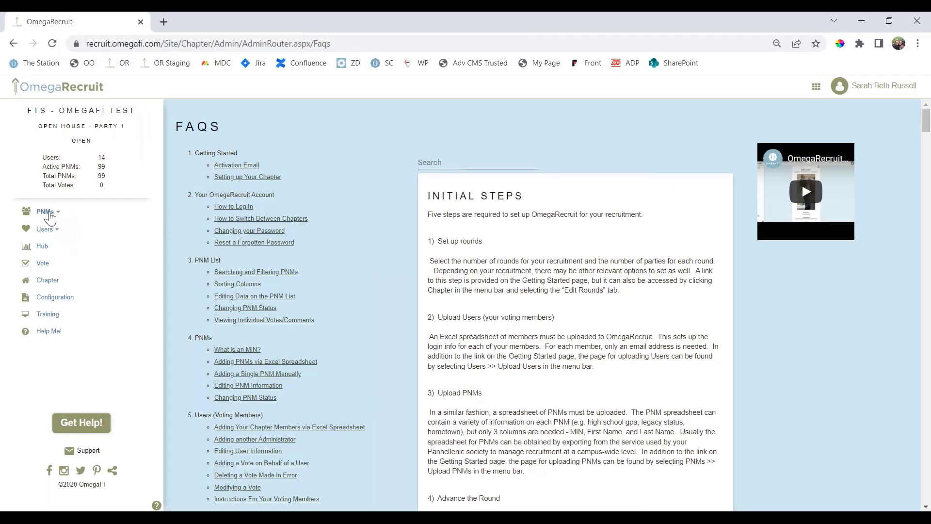
Open the chapter information page, and switch to the incognito OmegaRecruit window showing the member's voting ballot
click(48, 281)
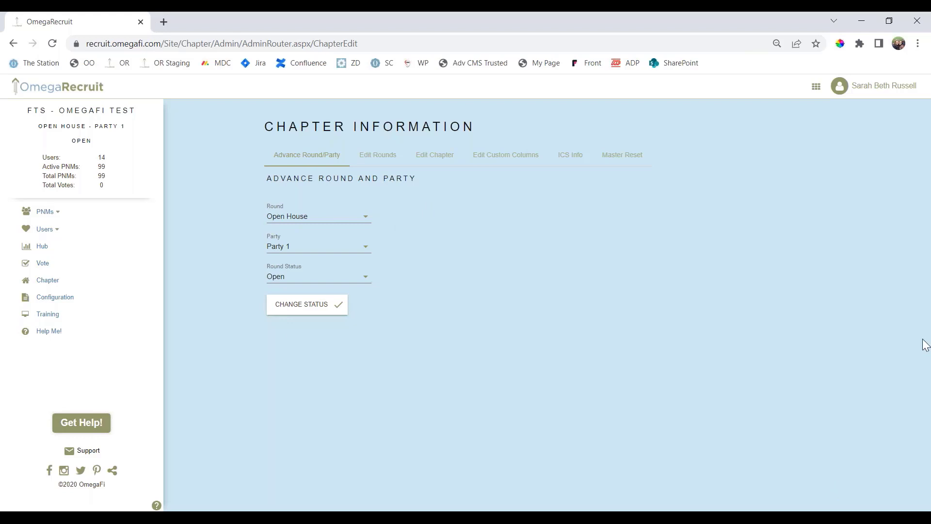
mouse_move(152, 504)
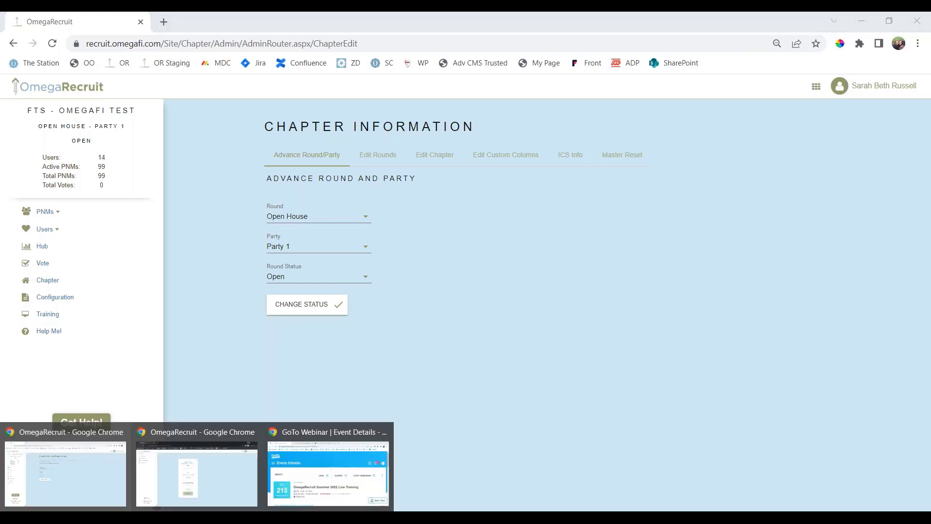
click(188, 478)
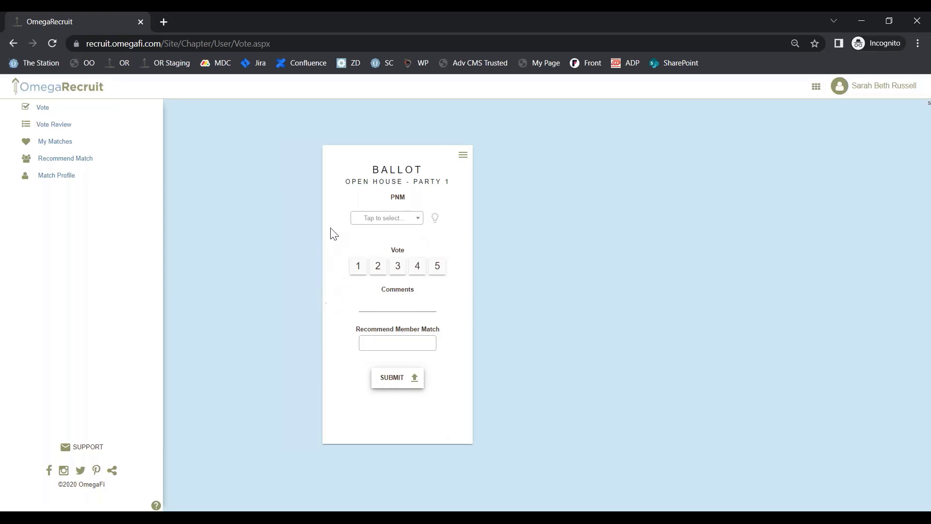
Select the second listed PNM on the Open House - Party 1 ballot and view the PNM's profile details before returning to the ballot
click(416, 222)
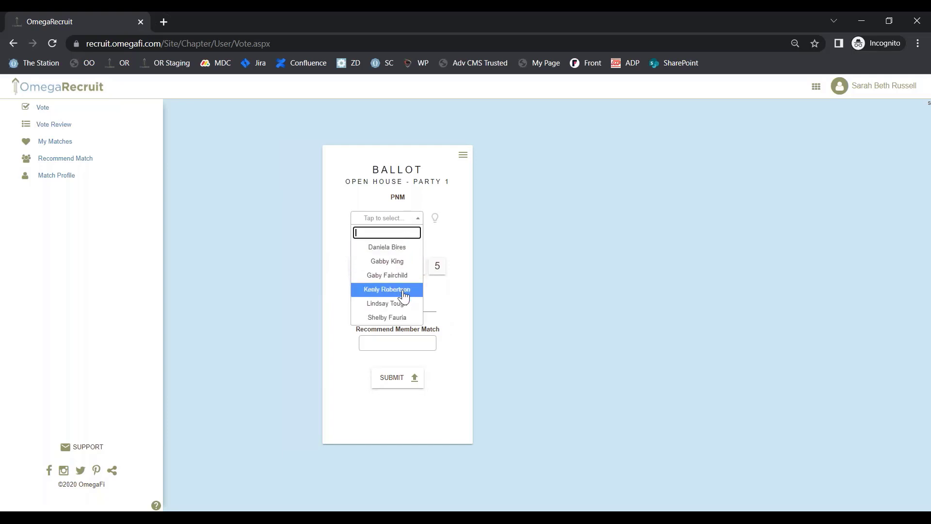
click(400, 262)
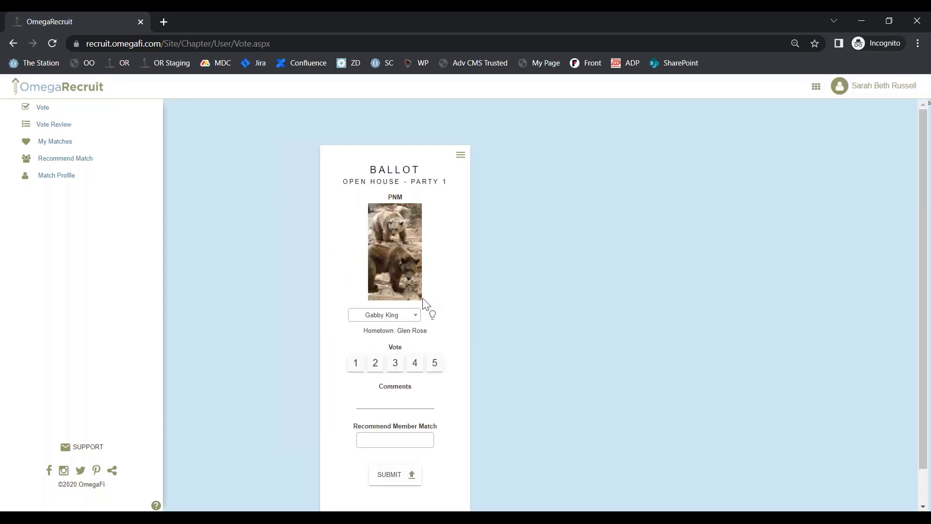
click(433, 315)
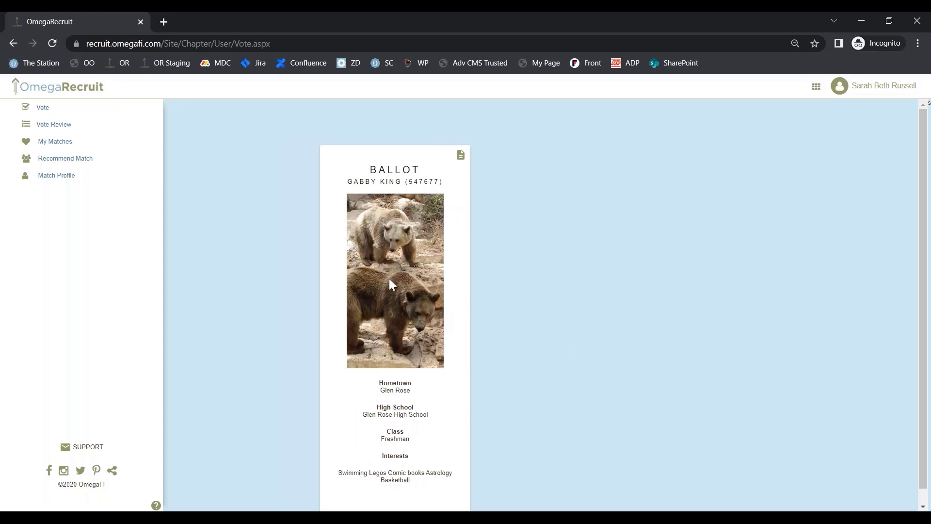
scroll(390, 279, down, 1)
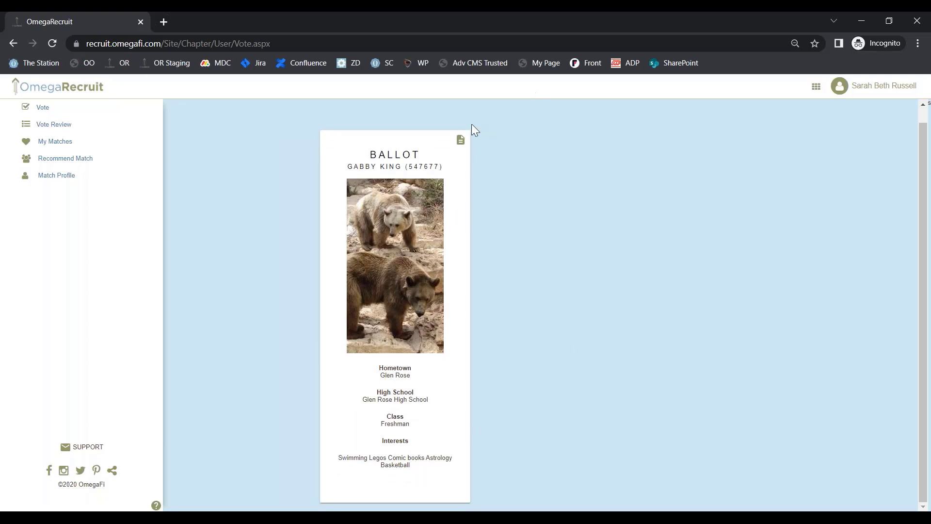
click(460, 141)
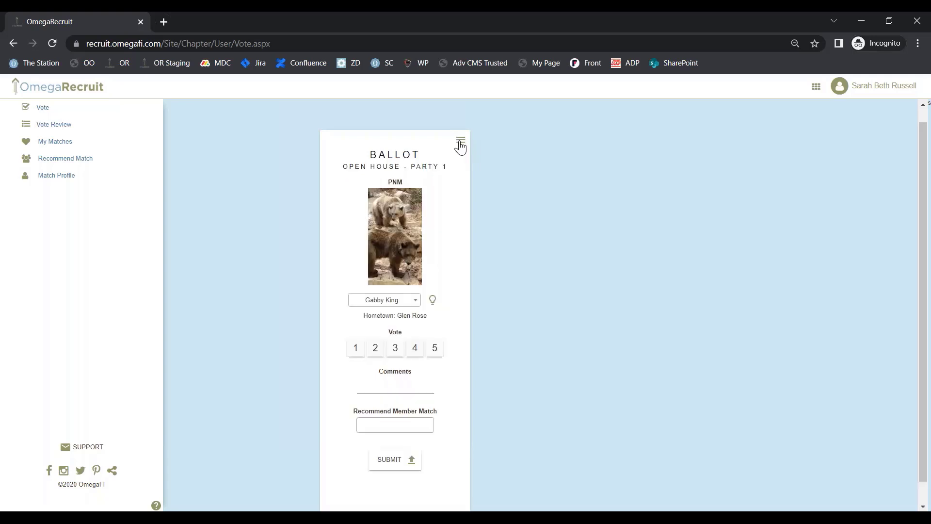
Try to submit a vote of 4 with the comment "very engaged" and the second listed member as the recommended match
scroll(369, 320, down, 1)
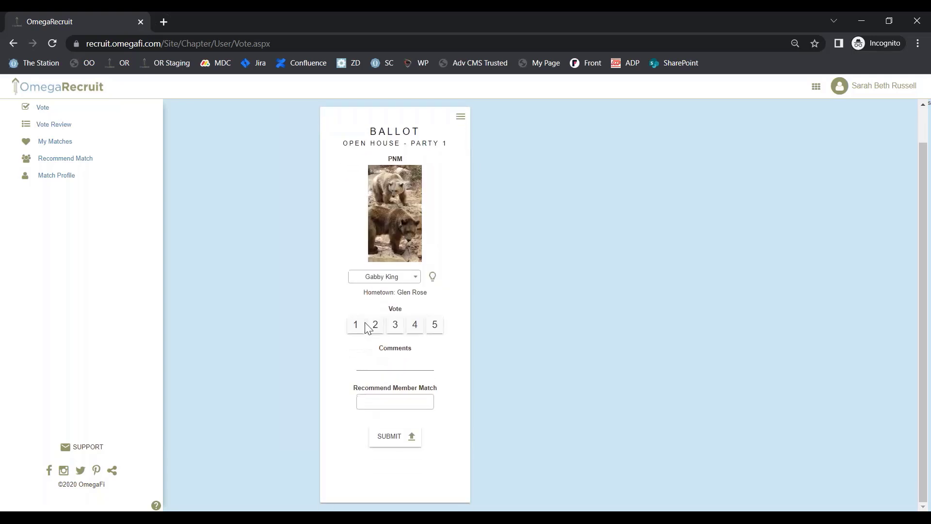
click(407, 332)
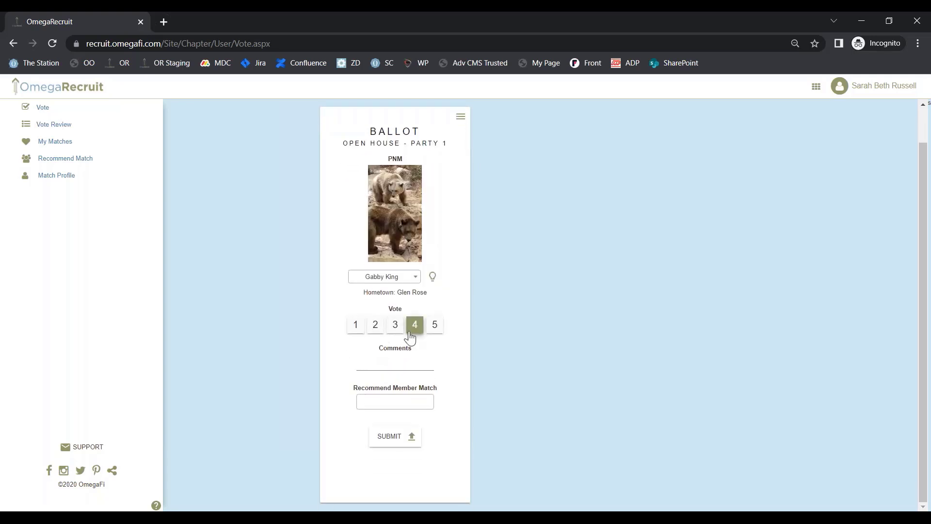
click(409, 364)
text(very engaged)
click(430, 416)
click(427, 408)
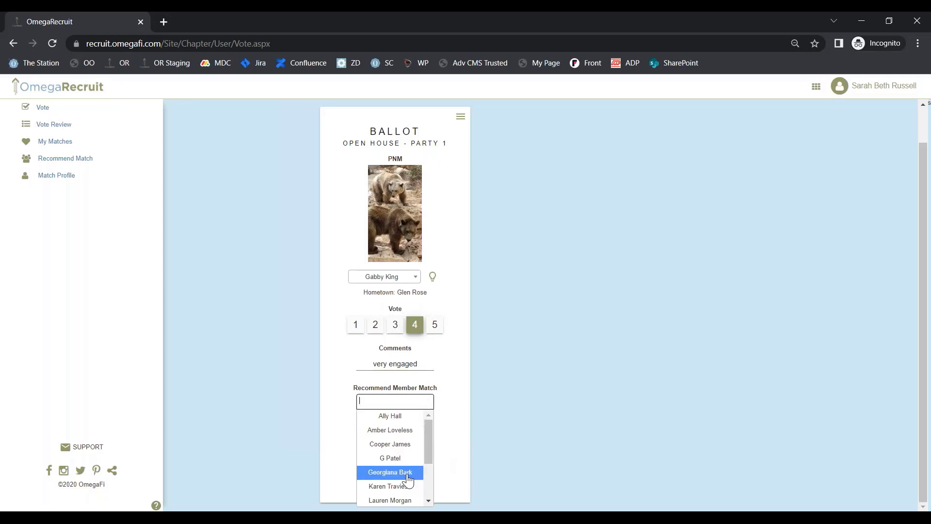
click(410, 430)
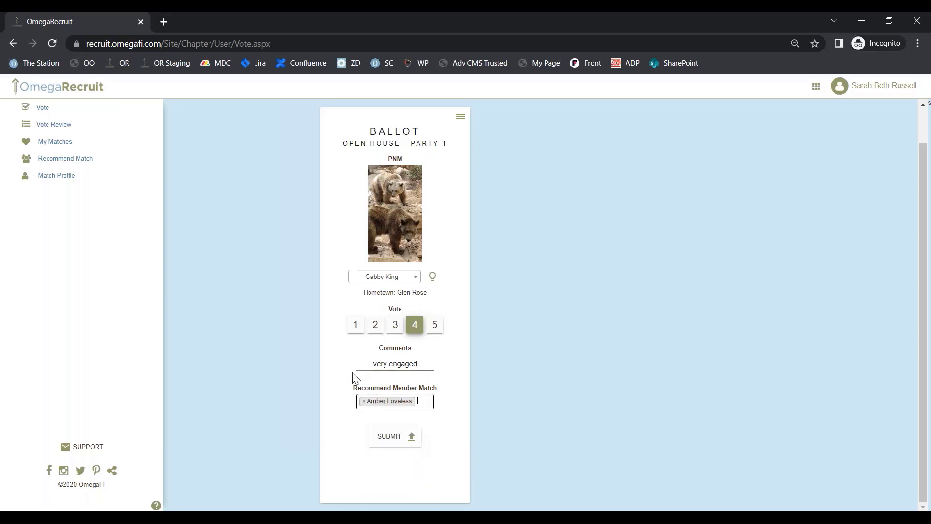
click(397, 440)
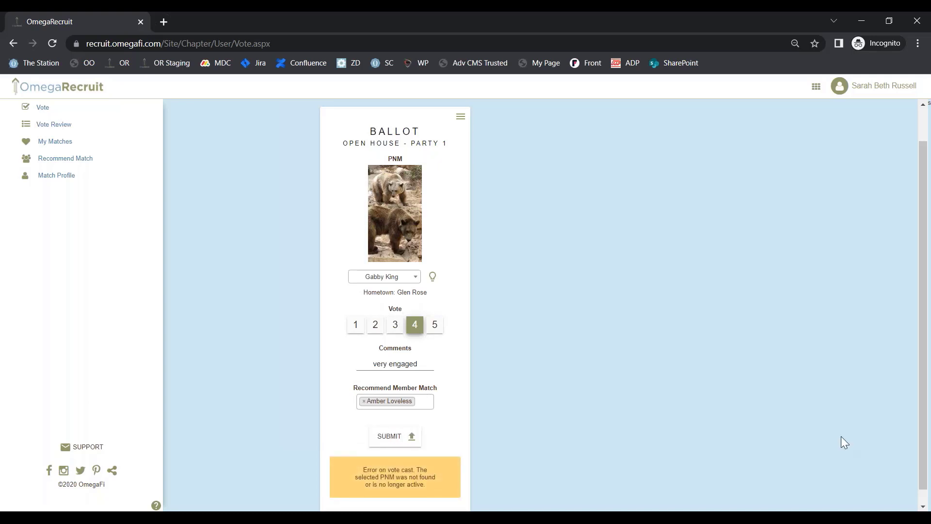
Switch the ballot to the fourth listed PNM and set the vote to 2
click(363, 281)
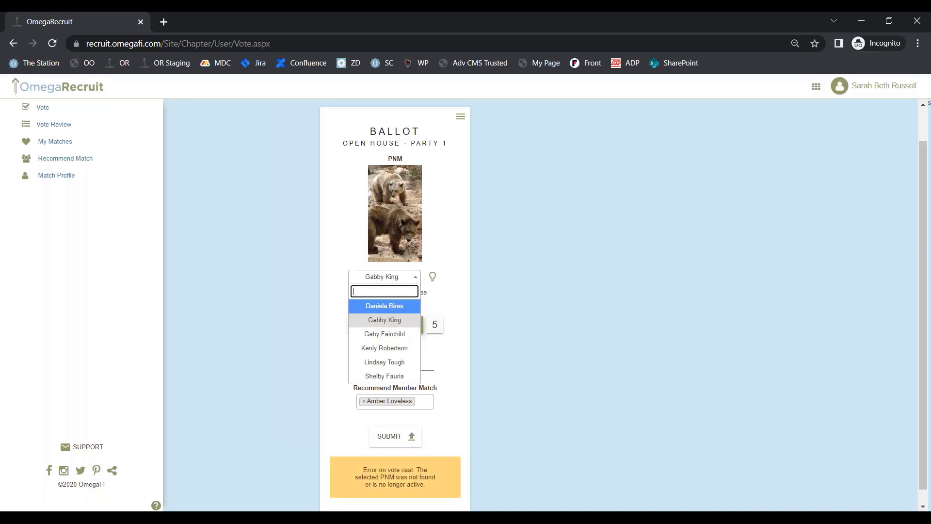
click(385, 348)
click(382, 326)
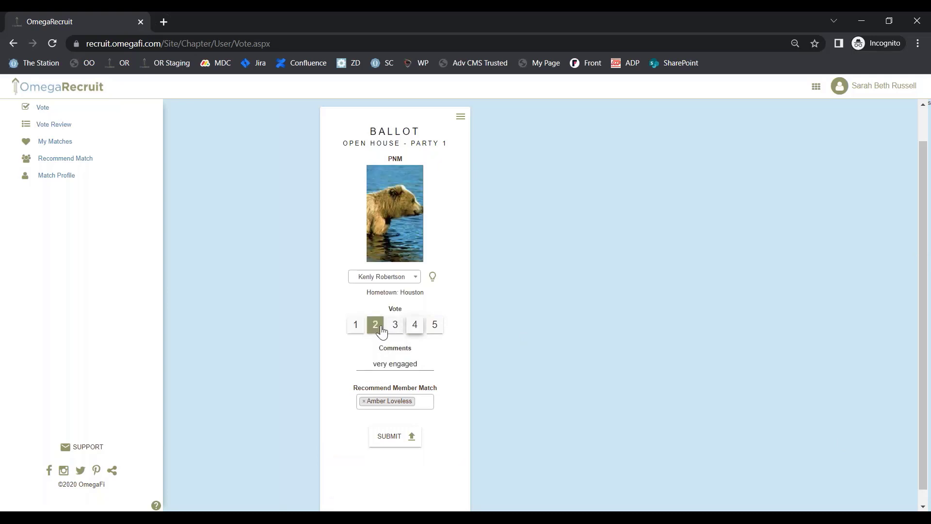
Clear the ballot's comment and recommended member match, and try to submit the vote
triple_click(428, 361)
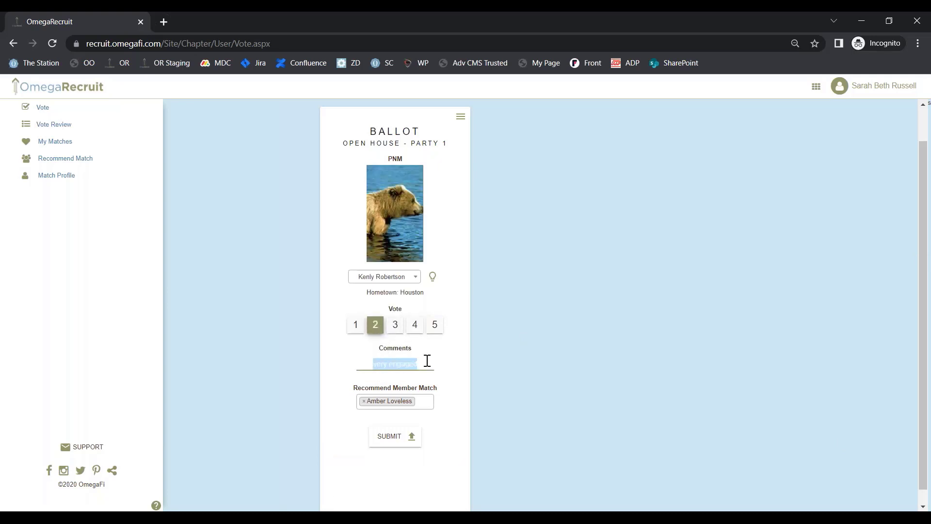
key(BackSpace)
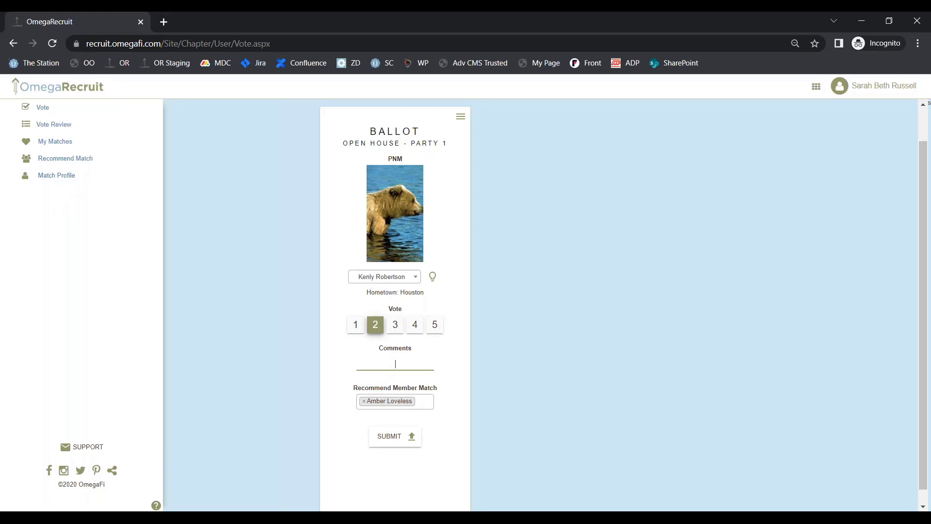
click(417, 402)
click(369, 402)
click(364, 401)
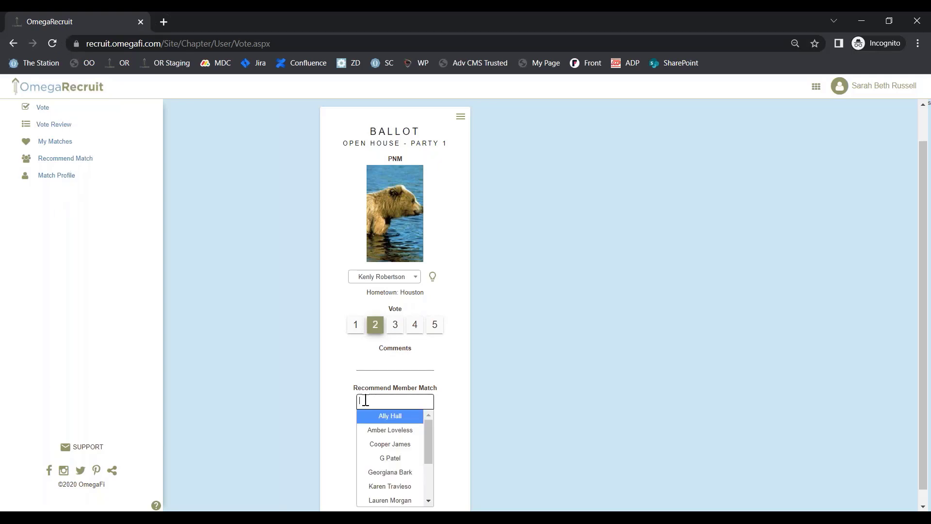
click(464, 362)
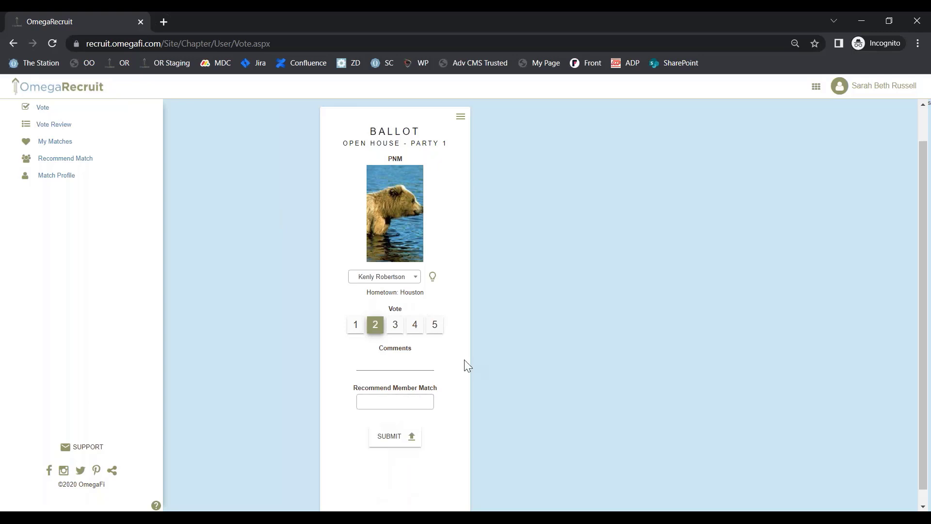
click(412, 442)
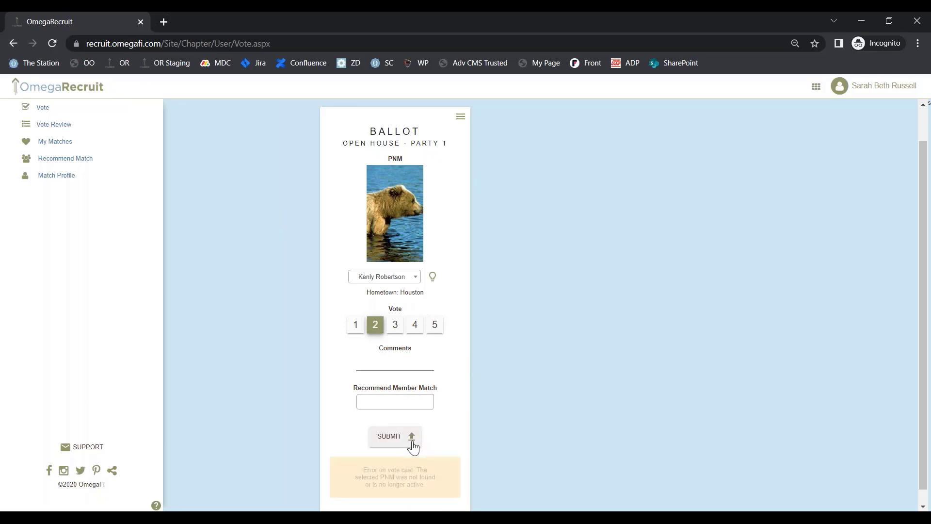
Switch the ballot to the last listed PNM and try to submit votes of 4 and 5
click(401, 275)
click(384, 376)
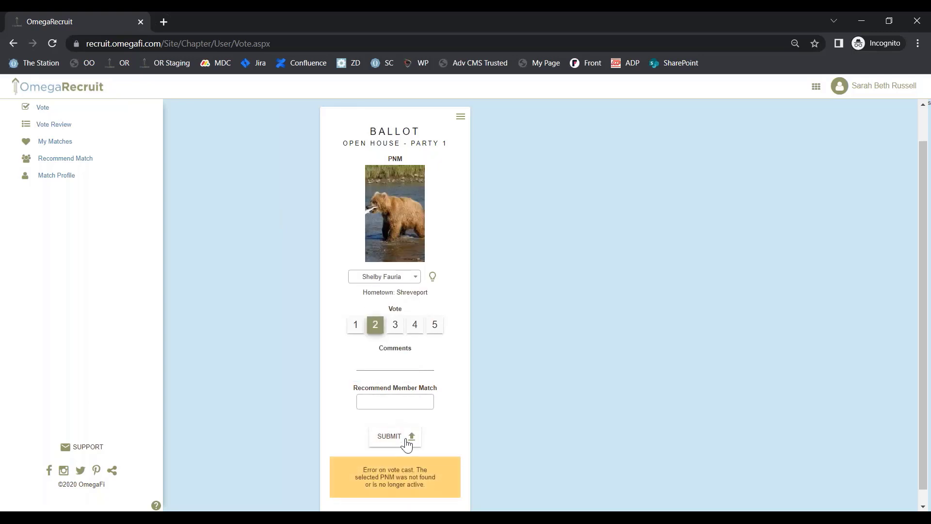
click(413, 325)
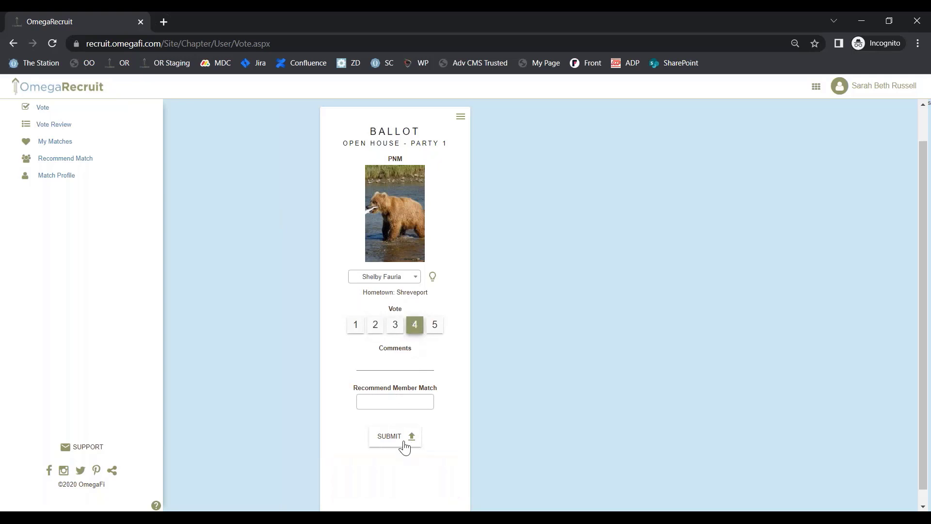
click(435, 325)
click(412, 439)
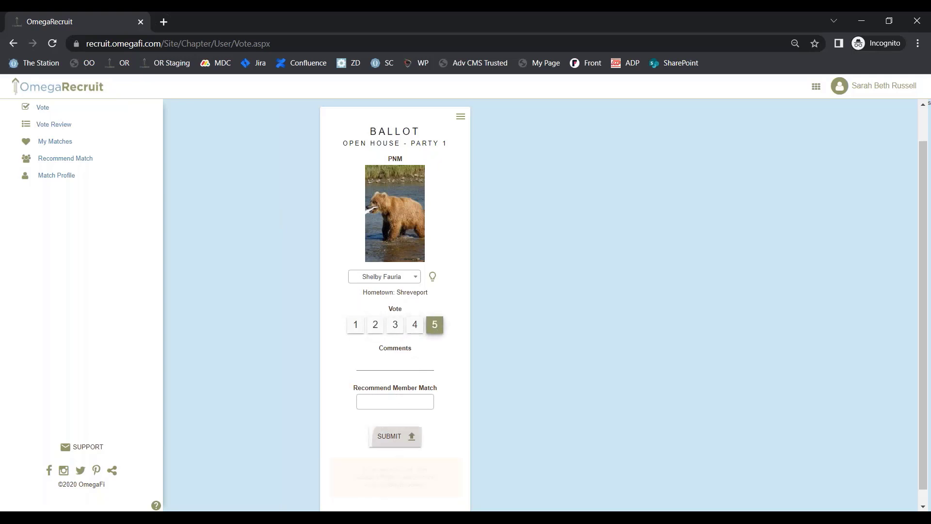
Switch the ballot to the first listed PNM and try to submit a vote of 3
click(385, 278)
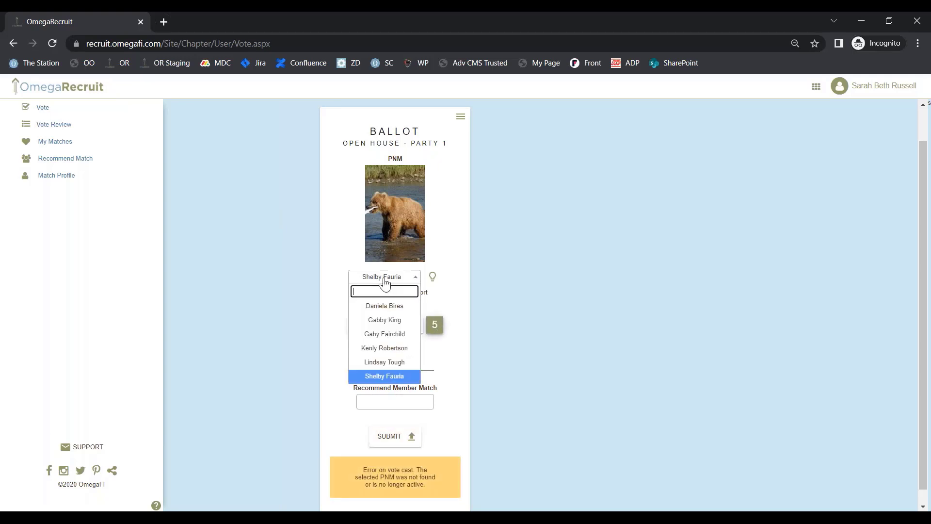
click(384, 306)
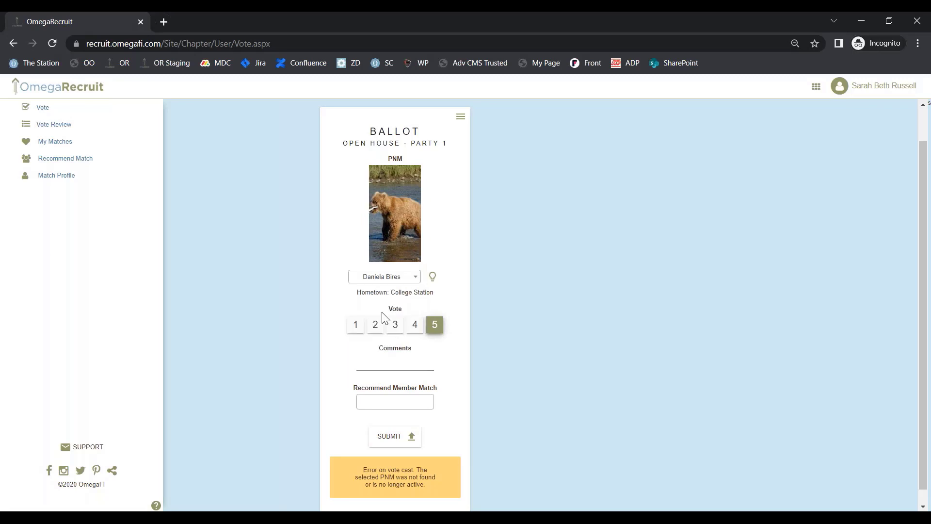
click(397, 325)
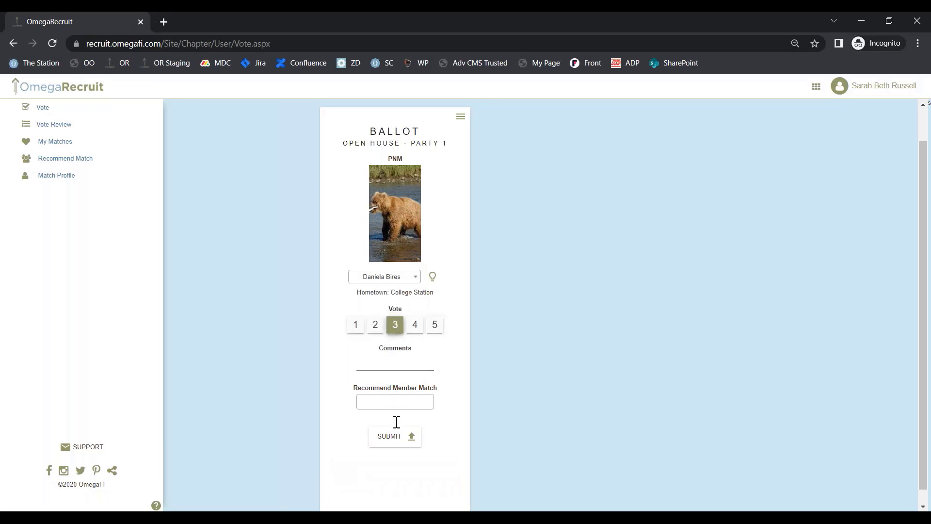
click(397, 436)
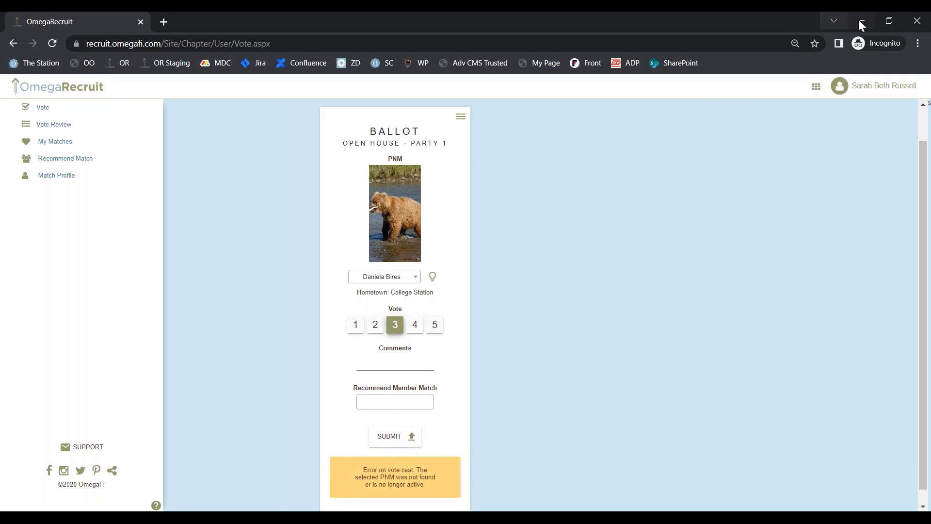
Switch to the chapter admin's browser window, open the PNM list and reload it
click(861, 23)
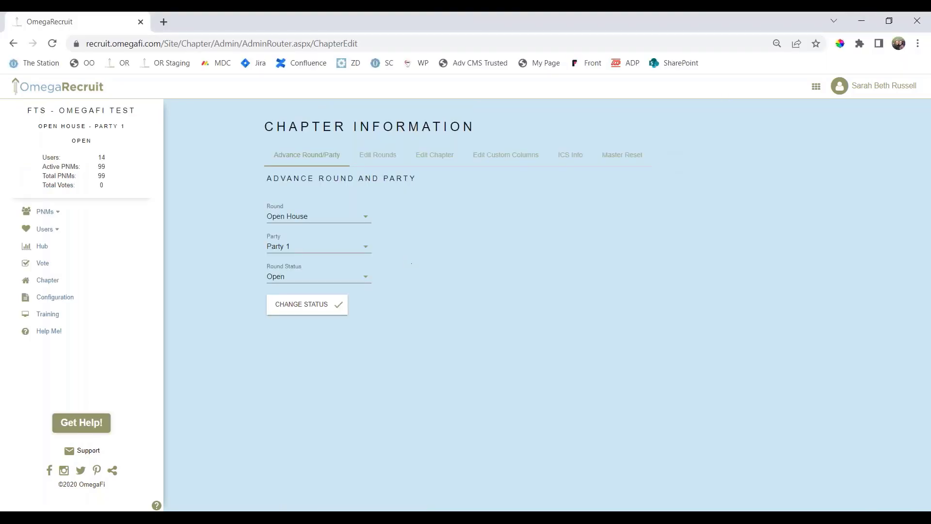
click(46, 221)
click(58, 228)
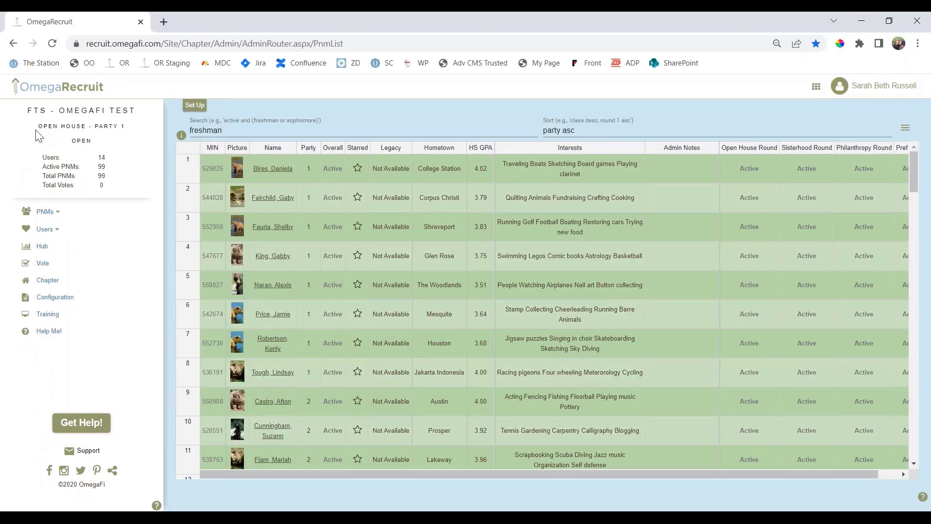
click(52, 43)
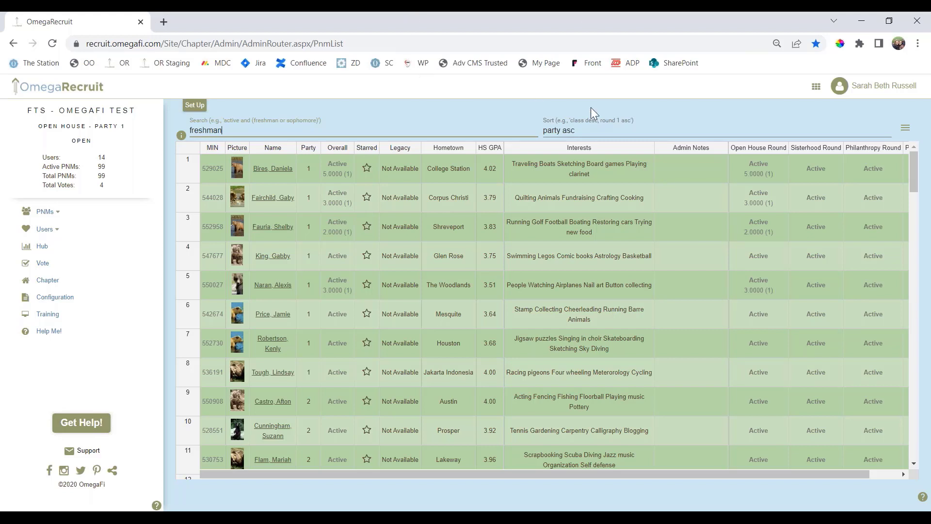
Open the first listed PNM's record and review the vote and comments for the Open House round
click(260, 178)
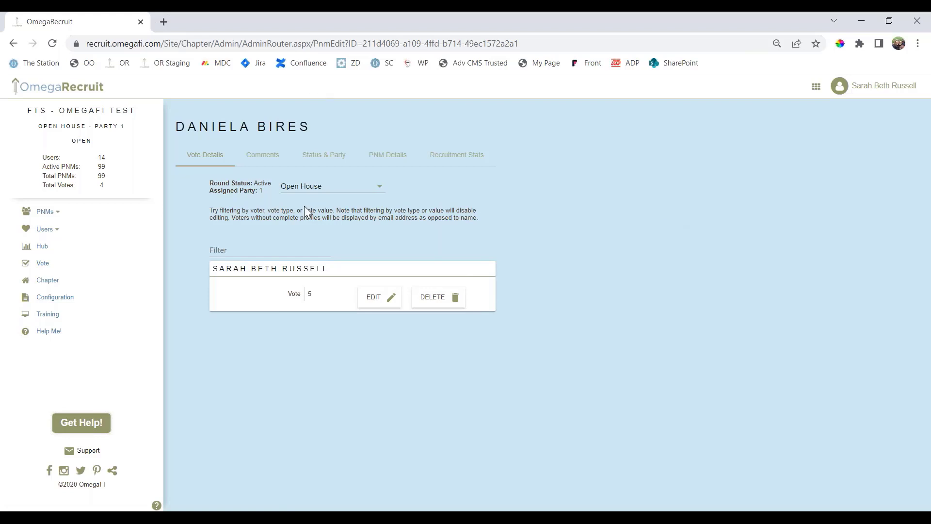
double_click(309, 294)
click(263, 153)
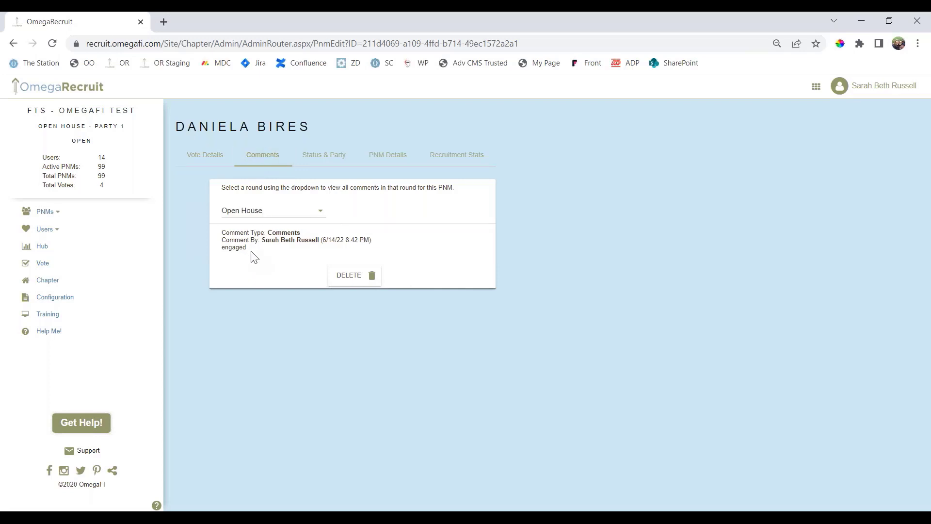
Look through the PNM's status and party, profile details and recruitment stats, and return to the comments and vote details
click(332, 156)
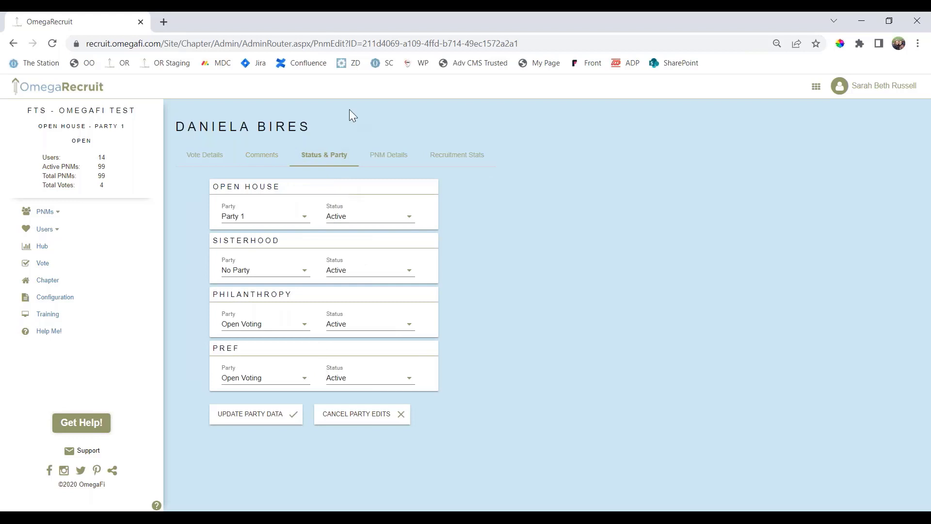
click(386, 157)
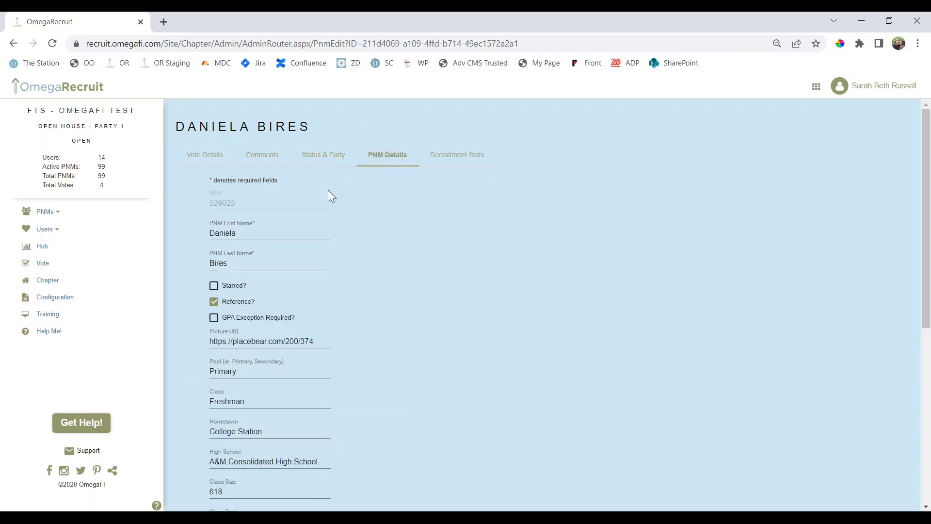
scroll(328, 190, down, 1)
scroll(399, 172, down, 1)
scroll(399, 173, up, 3)
click(452, 161)
click(258, 165)
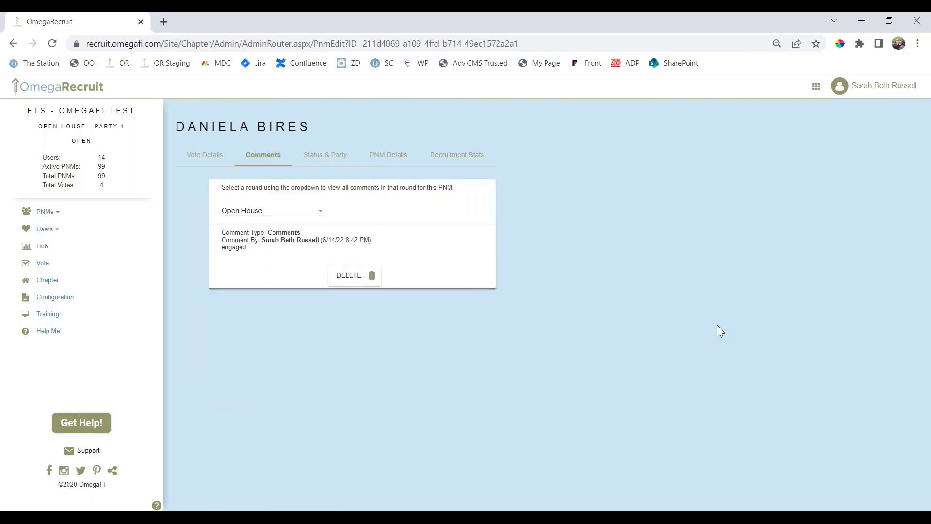
click(208, 153)
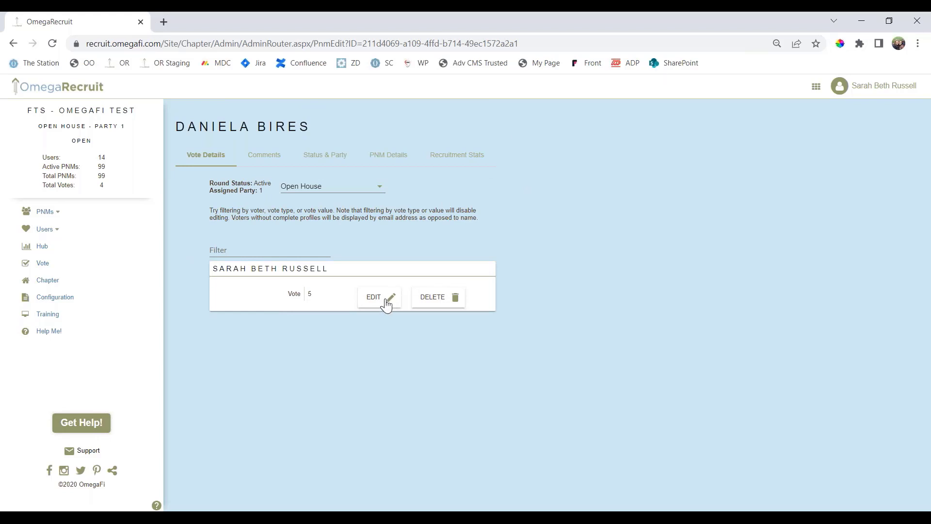
Find the starred member without admin rights in the user list and open that member's voting record
click(45, 229)
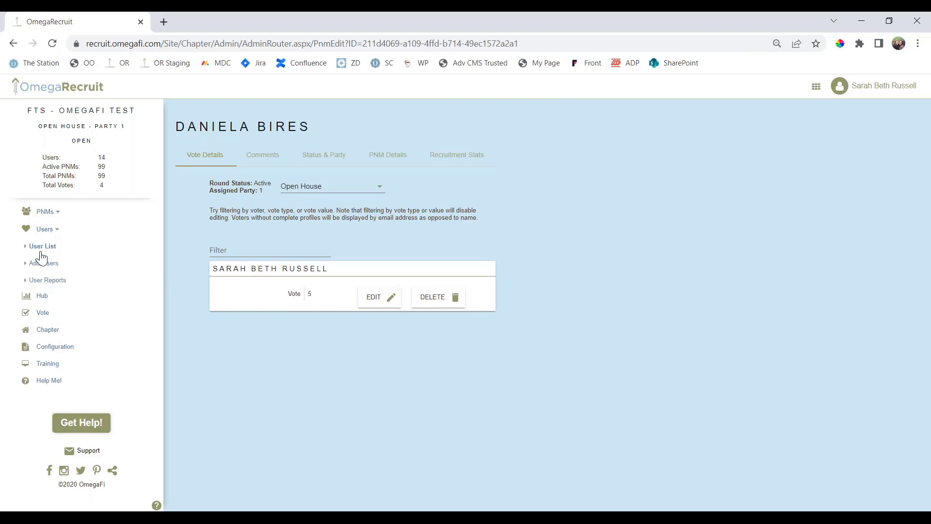
click(43, 246)
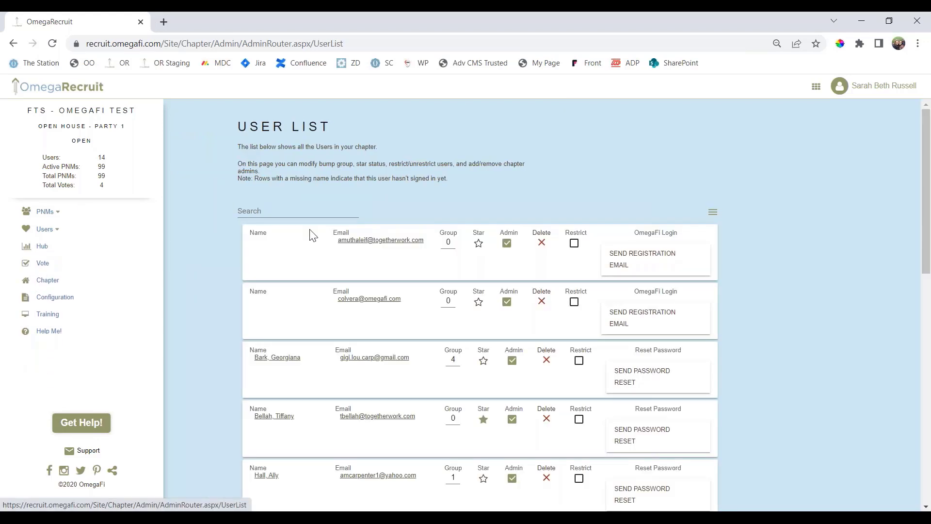
scroll(401, 318, down, 6)
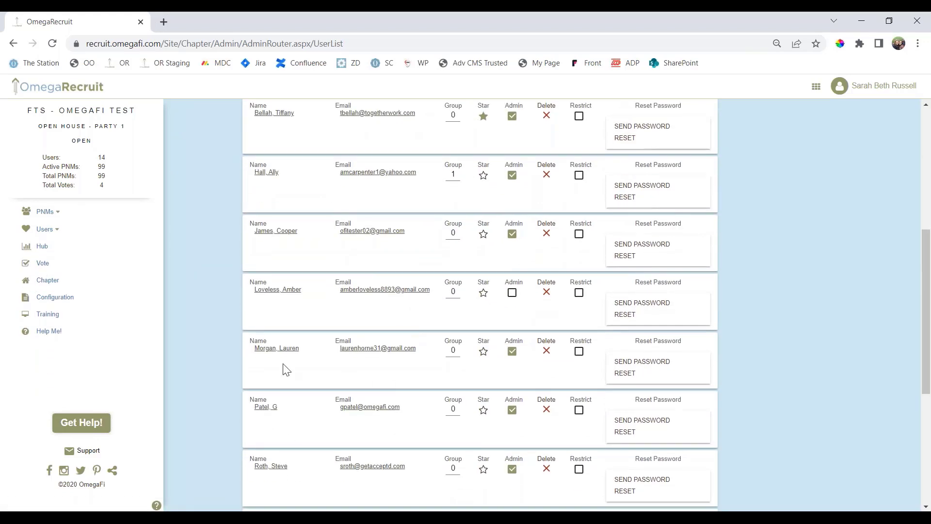
scroll(285, 369, down, 5)
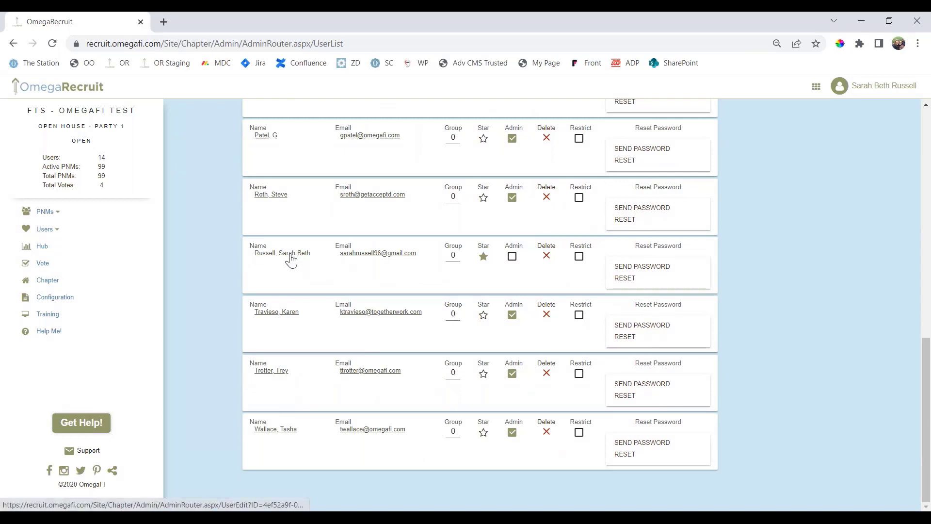
click(291, 253)
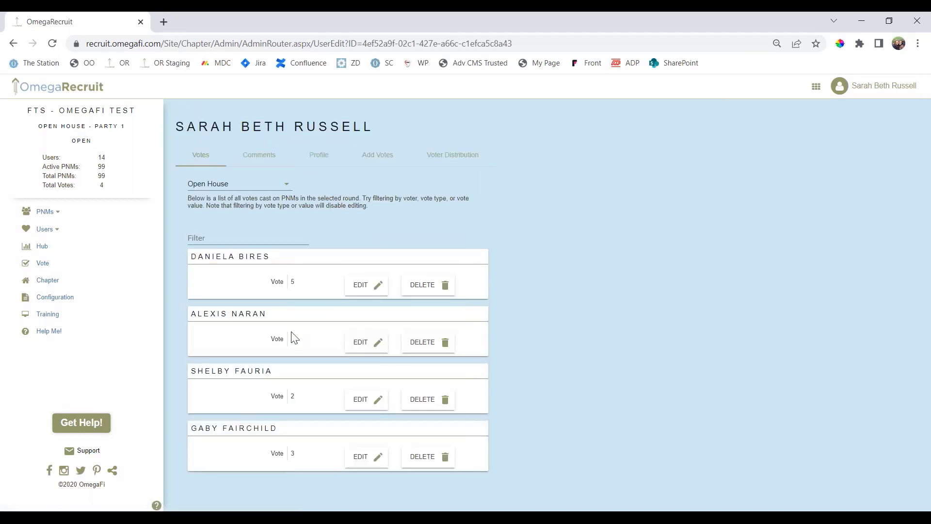
Change the member's Open House vote for the second listed PNM to 4 and save it
click(377, 345)
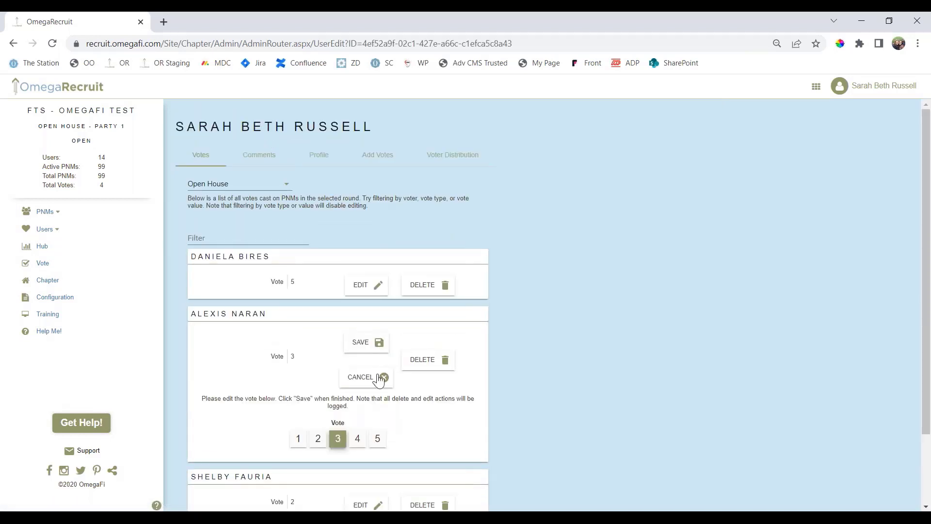
click(357, 439)
click(379, 341)
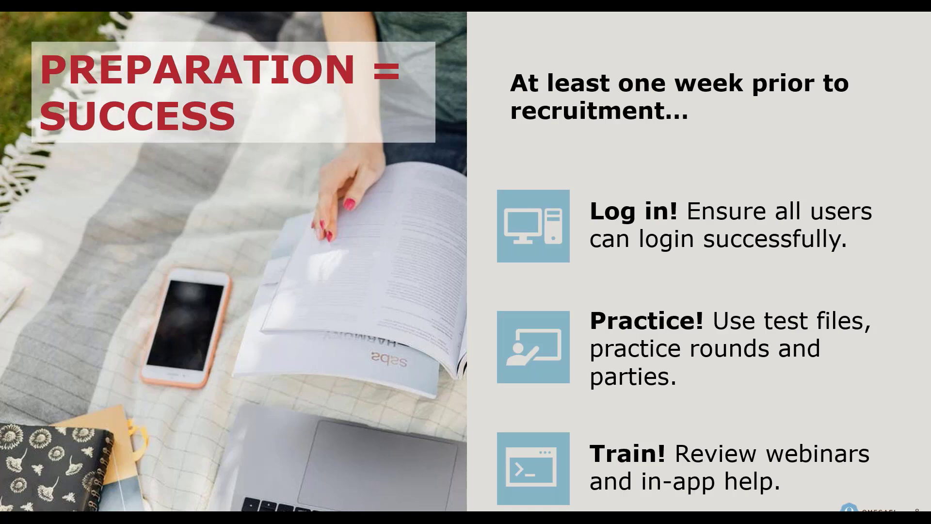
key(Right)
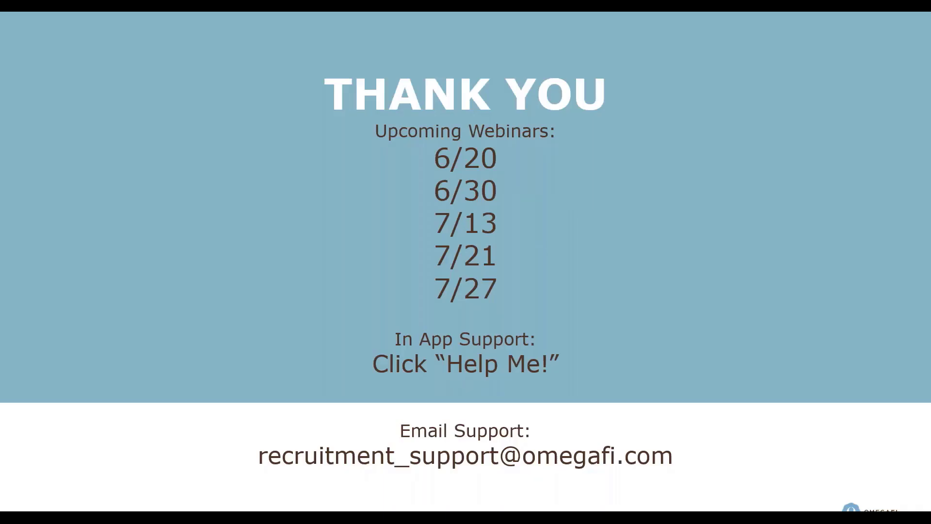
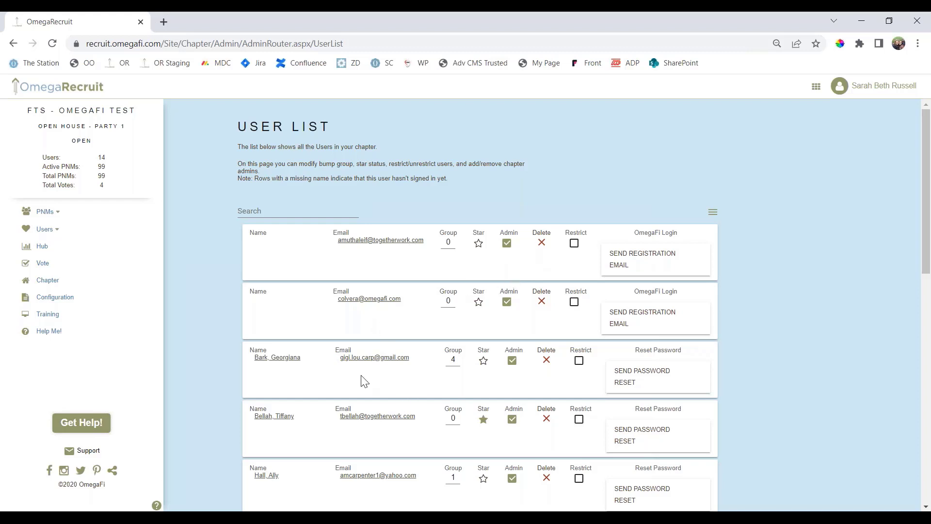
scroll(320, 417, down, 5)
scroll(306, 431, up, 5)
scroll(411, 355, down, 3)
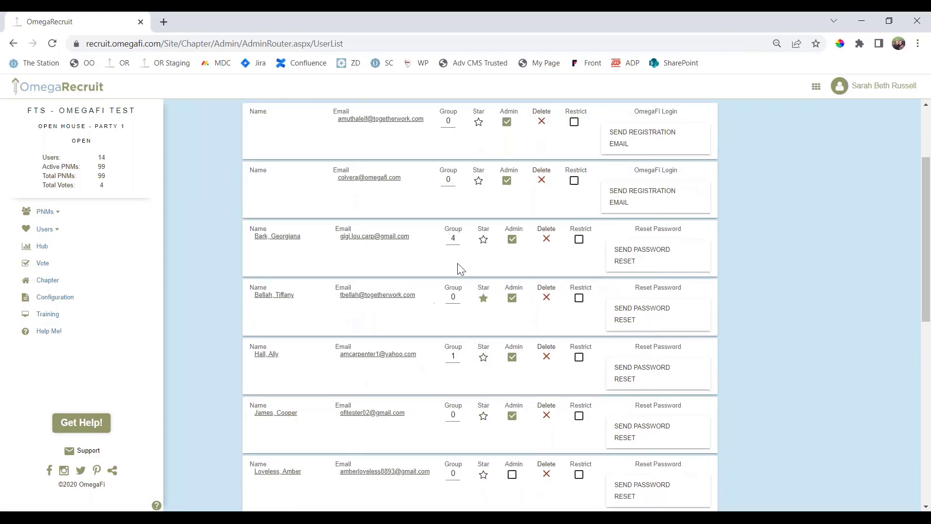
scroll(419, 337, down, 2)
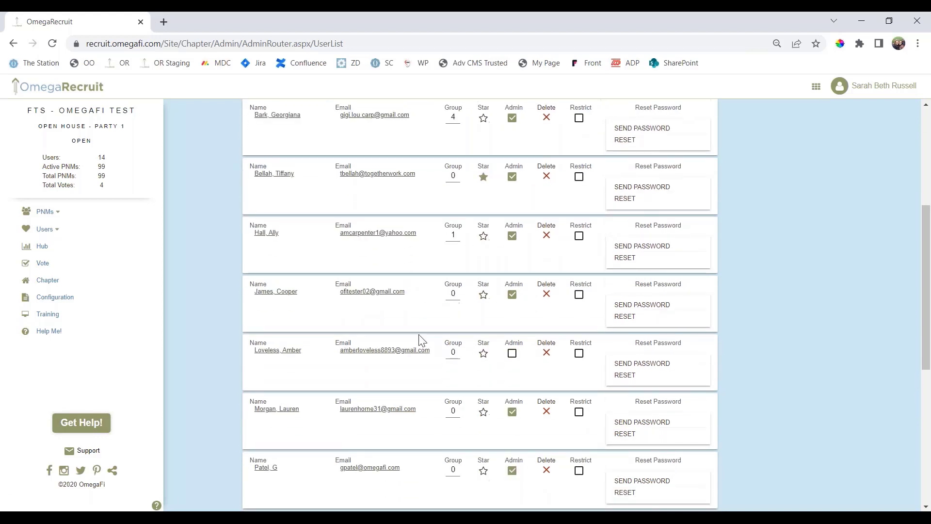
scroll(557, 399, up, 5)
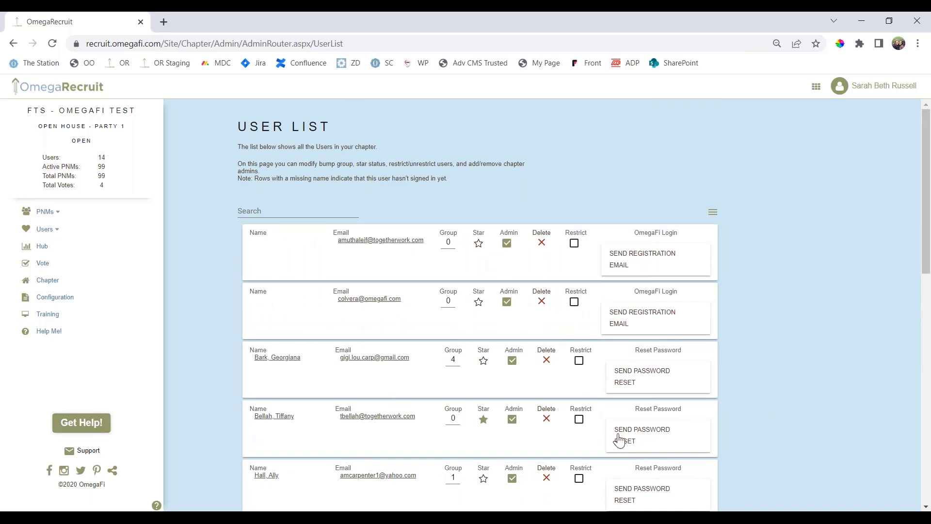
Switch to the OmegaRecruit Summer Training presentation in PowerPoint and run its slide show to view the User Login Email slide
mouse_move(315, 520)
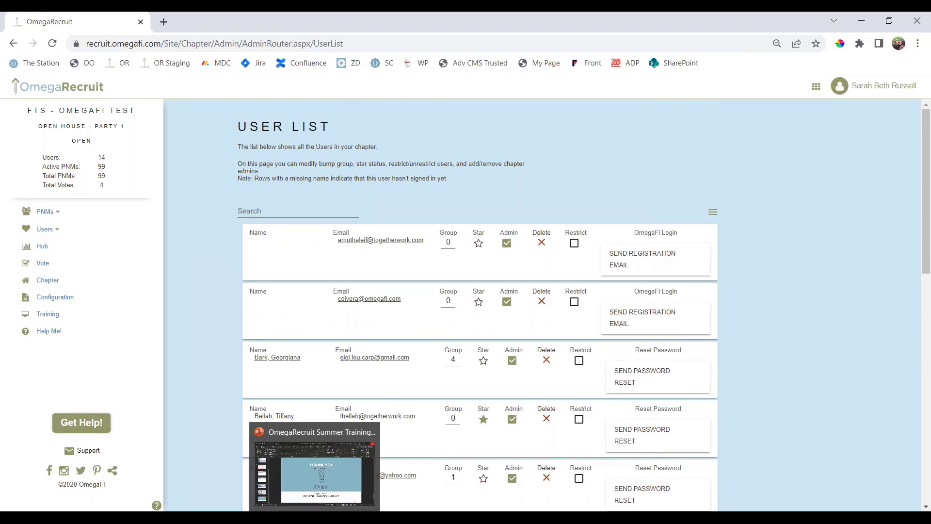
click(315, 473)
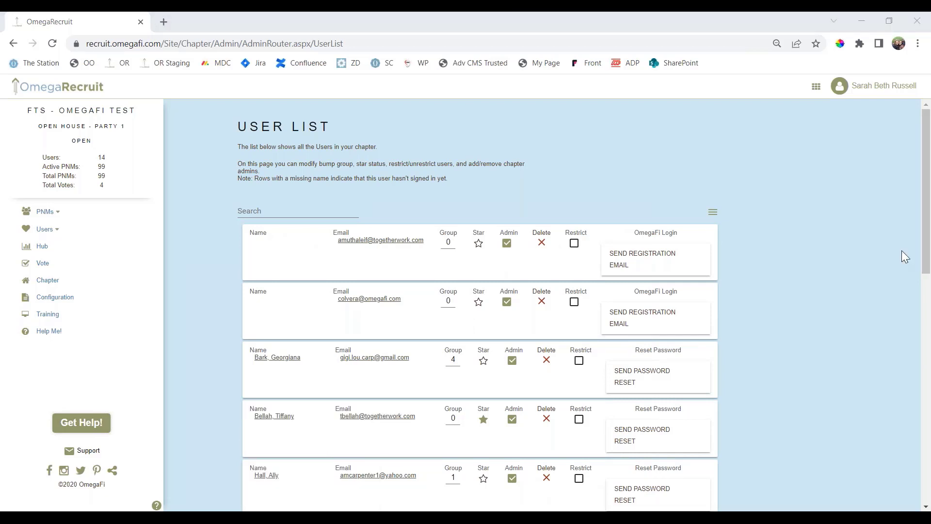
key(F5)
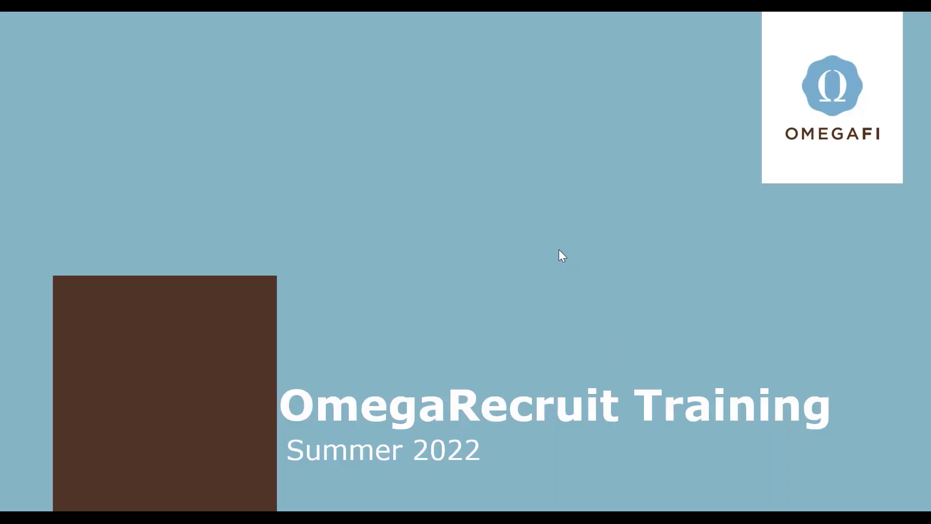
key(Right)
key(Right)
key(Right)
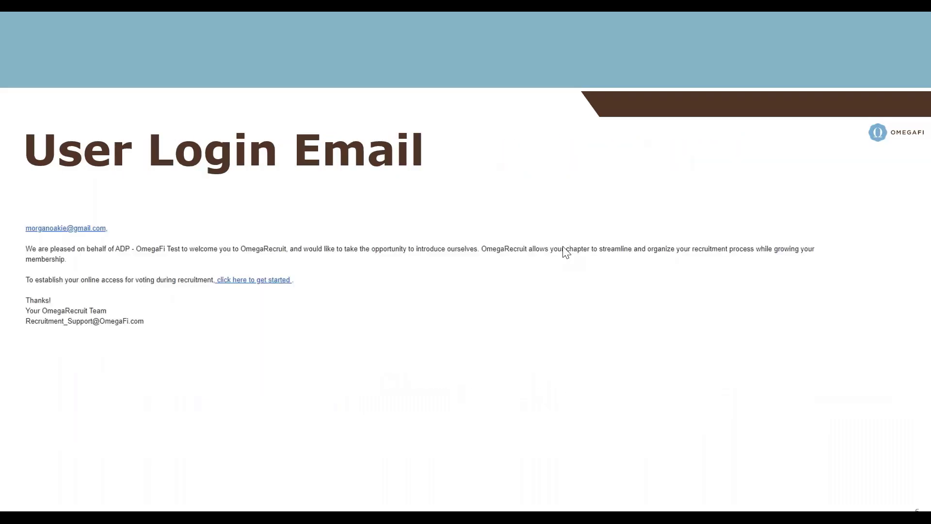
key(Left)
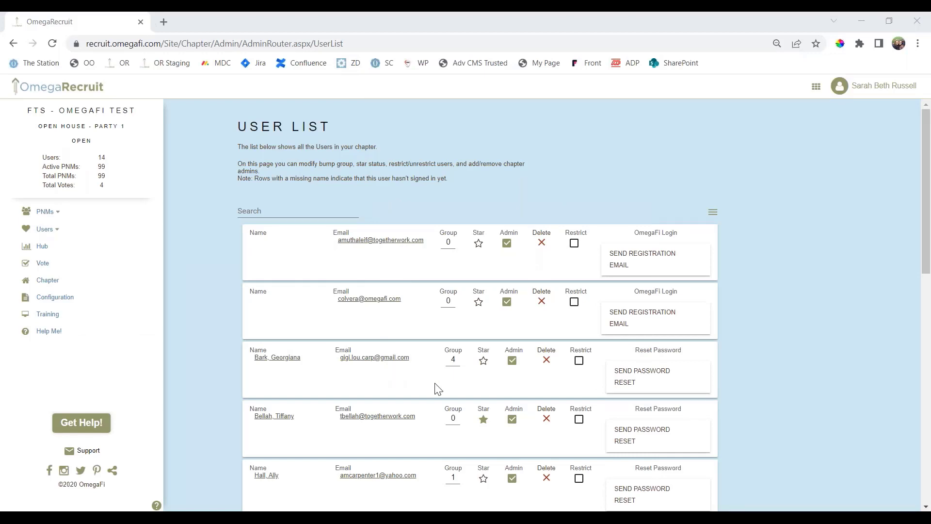
Reopen the chapter's user list from the ballot page and look through its entries
scroll(509, 310, down, 1)
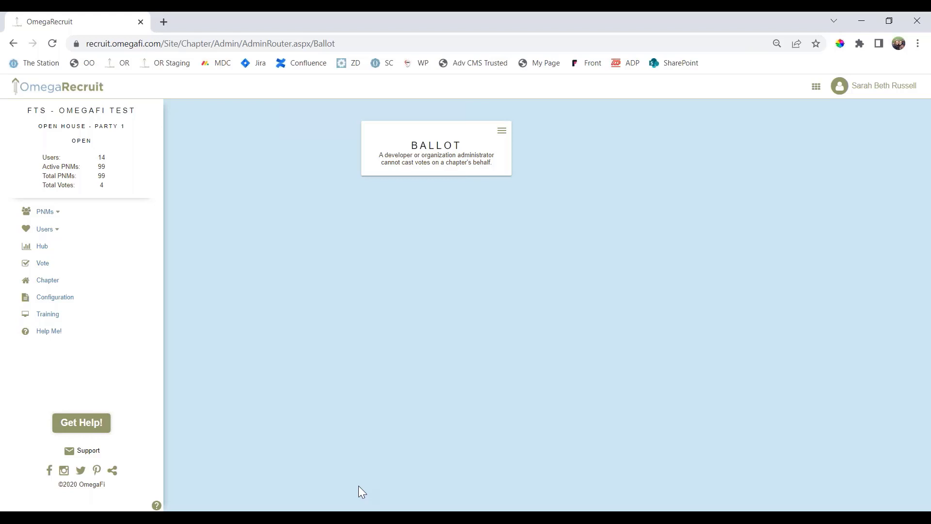
click(52, 229)
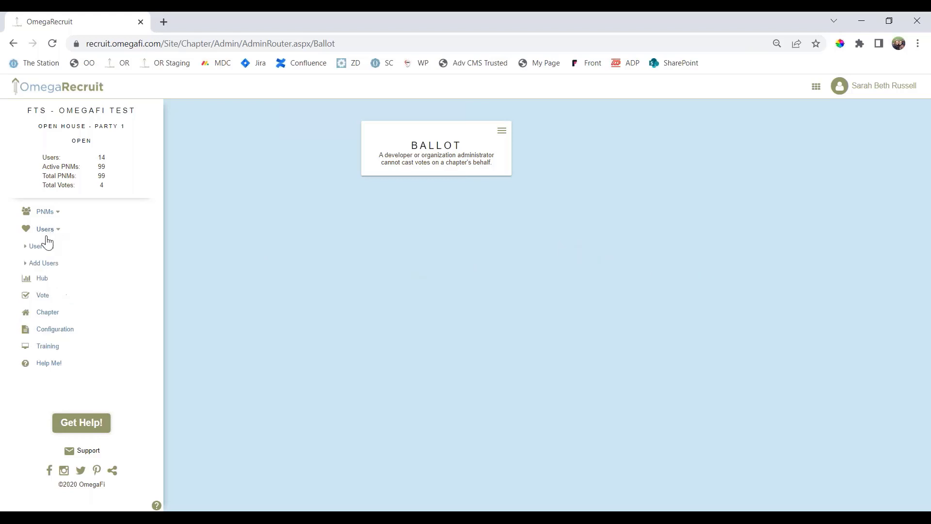
click(57, 248)
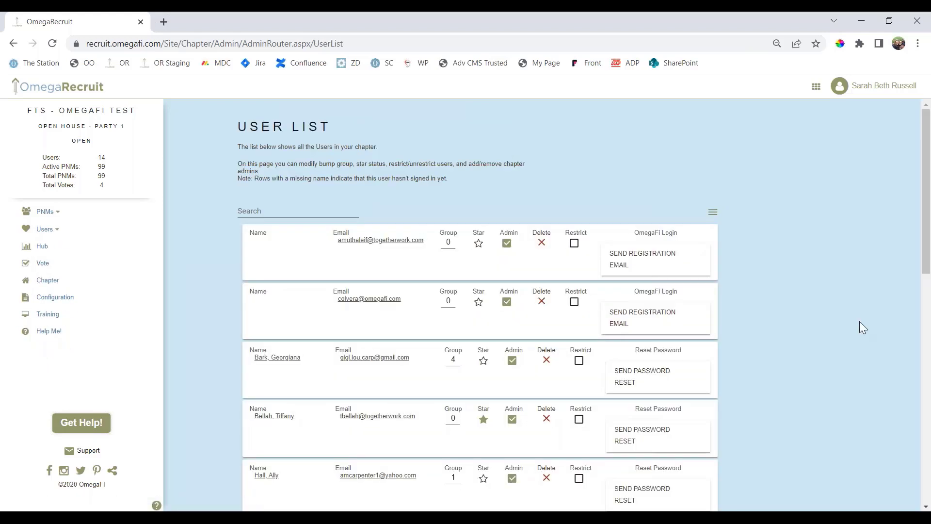
scroll(807, 350, down, 3)
scroll(807, 350, up, 3)
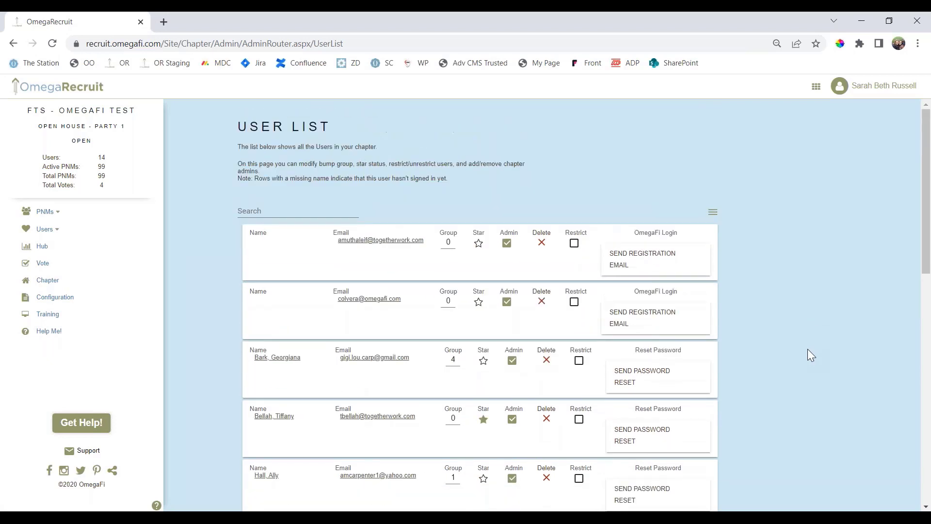